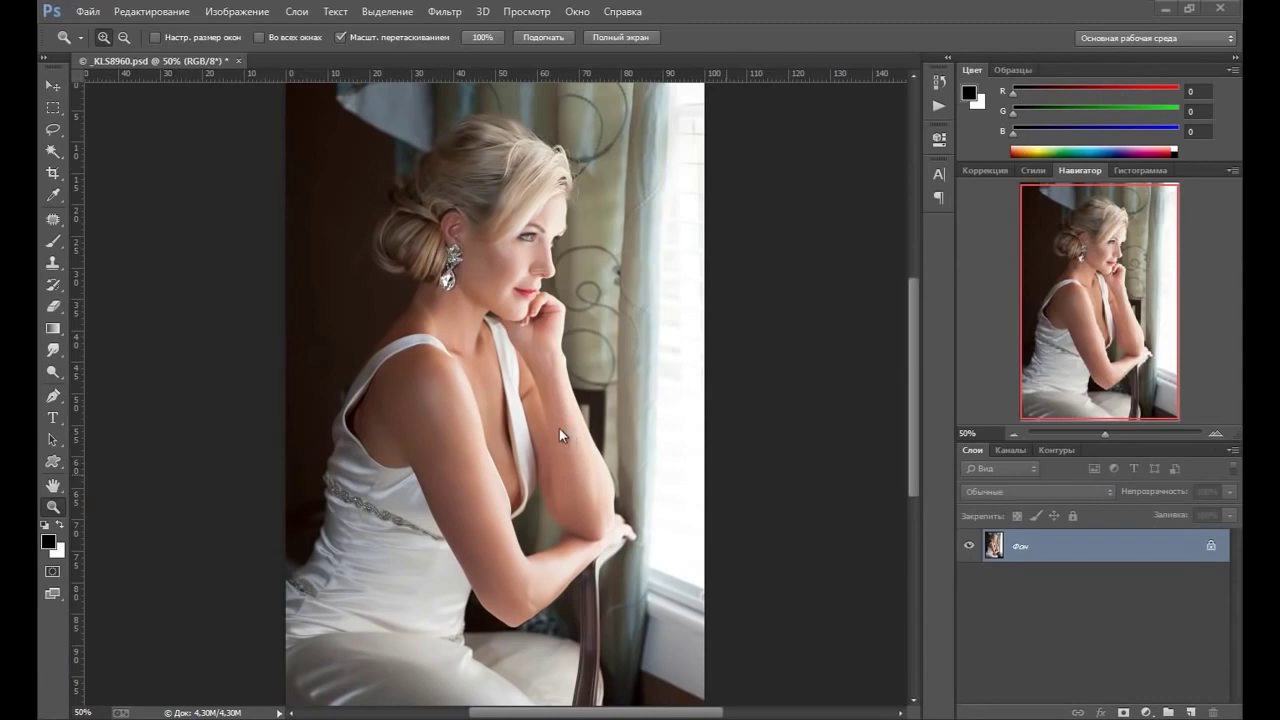
- Zoom the portrait to 100% on the neck and pan down toward the chest
click(490, 302)
click(453, 331)
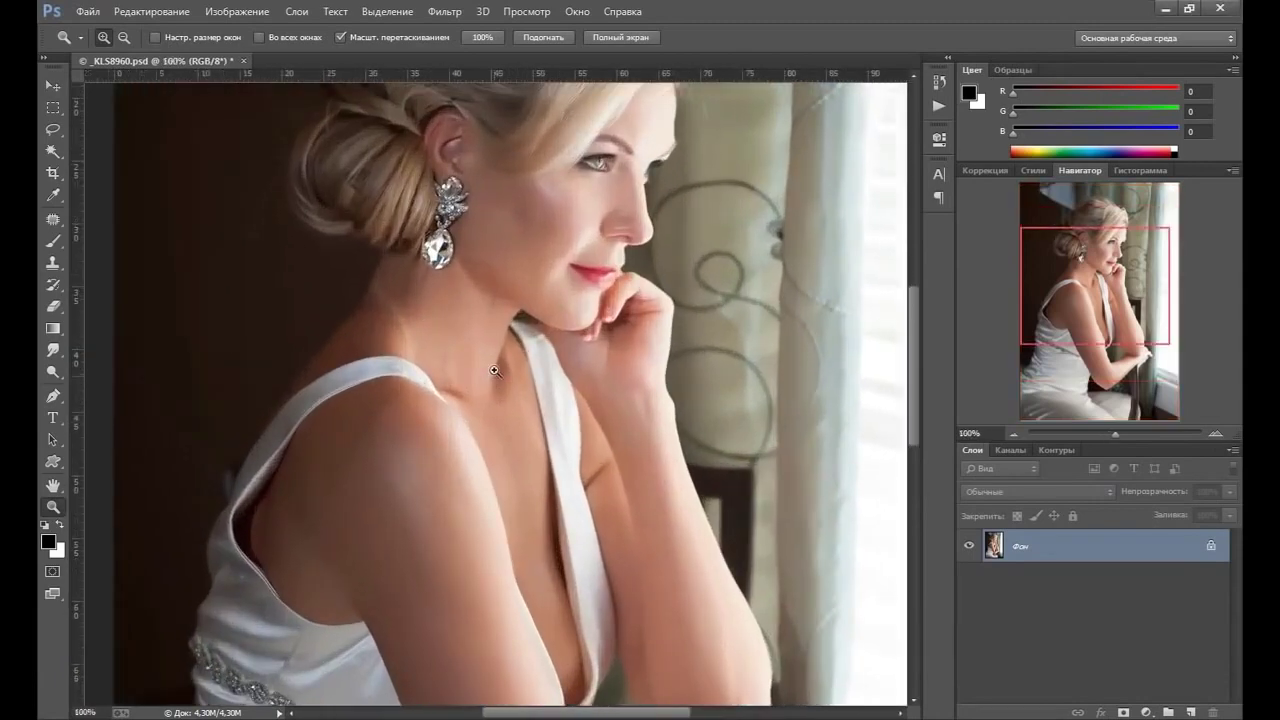
mouse_move(503, 277)
mouse_down()
mouse_move(507, 308)
mouse_move(497, 295)
mouse_up()
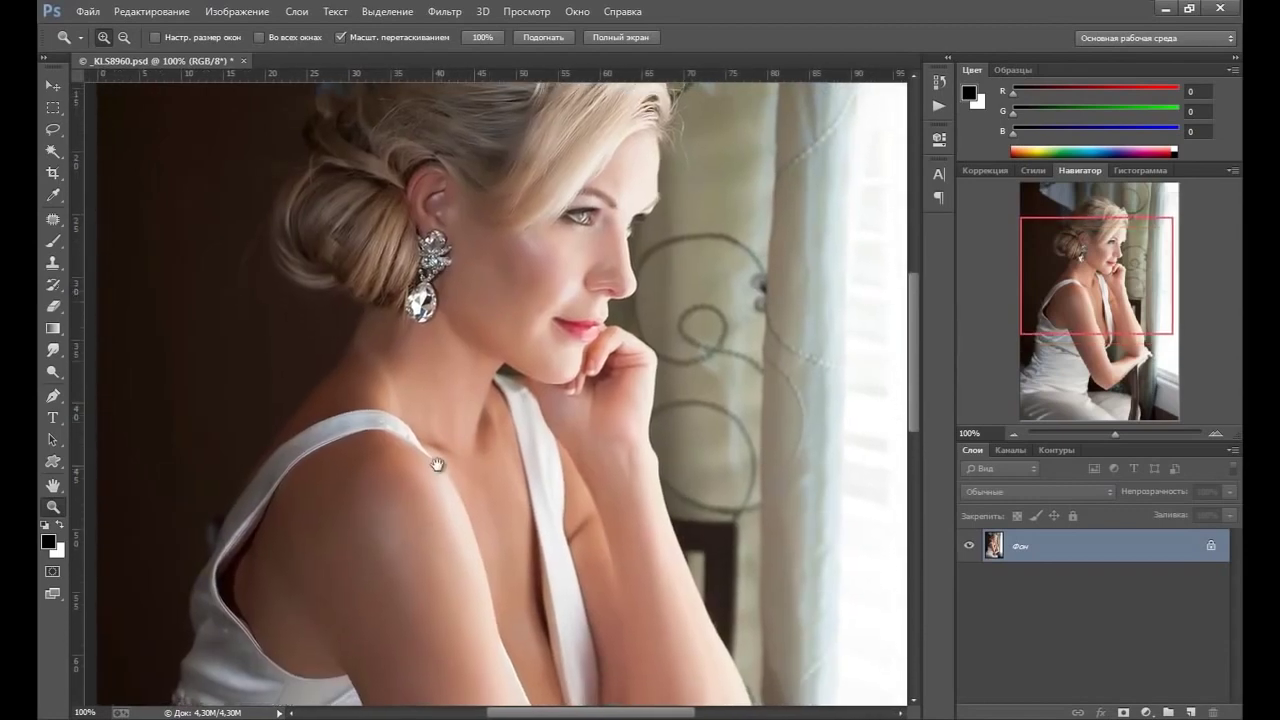
drag(434, 457, 451, 340)
drag(471, 480, 471, 371)
- Inspect the skin on the arm, face and waist, show rulers, and bring up the healing tools
mouse_move(502, 425)
mouse_down()
mouse_move(426, 337)
mouse_move(486, 306)
mouse_move(466, 300)
mouse_move(491, 383)
mouse_move(526, 409)
mouse_up()
mouse_move(537, 289)
mouse_down()
mouse_move(486, 451)
mouse_move(466, 449)
mouse_move(529, 380)
mouse_up()
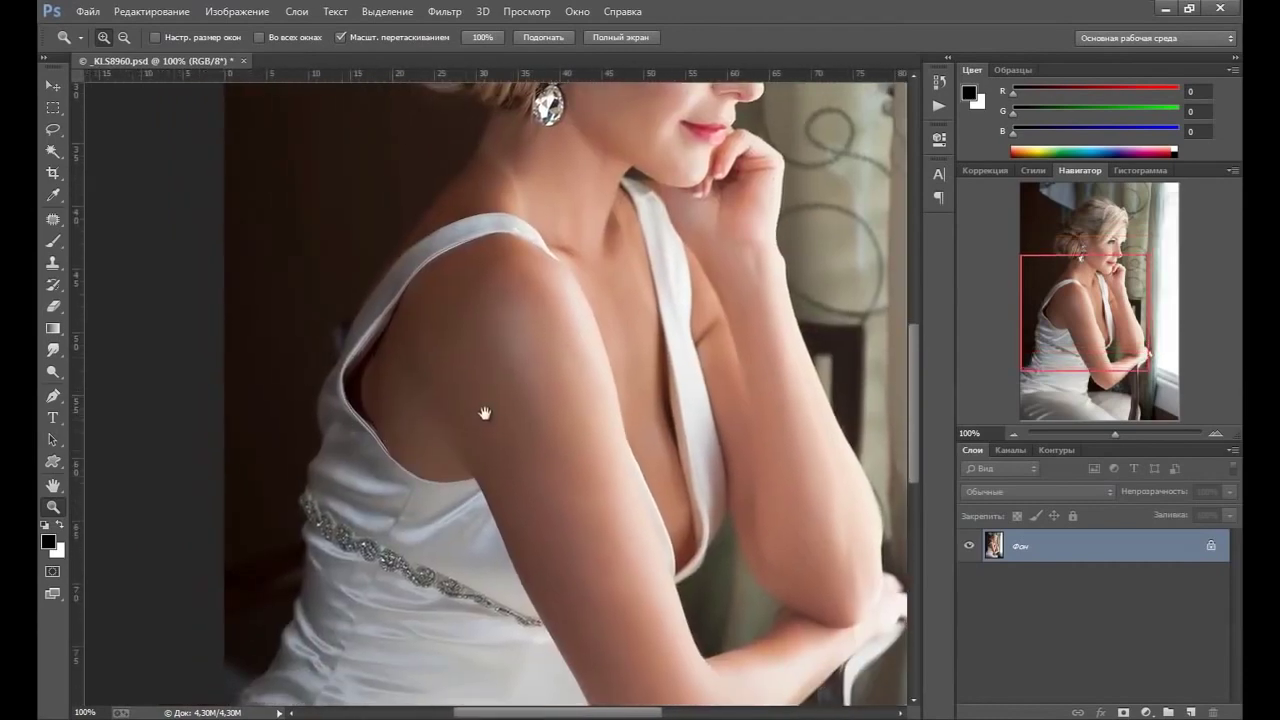
drag(480, 414, 477, 323)
mouse_move(520, 560)
mouse_down()
mouse_move(511, 363)
mouse_move(534, 423)
mouse_up()
key(ctrl+r)
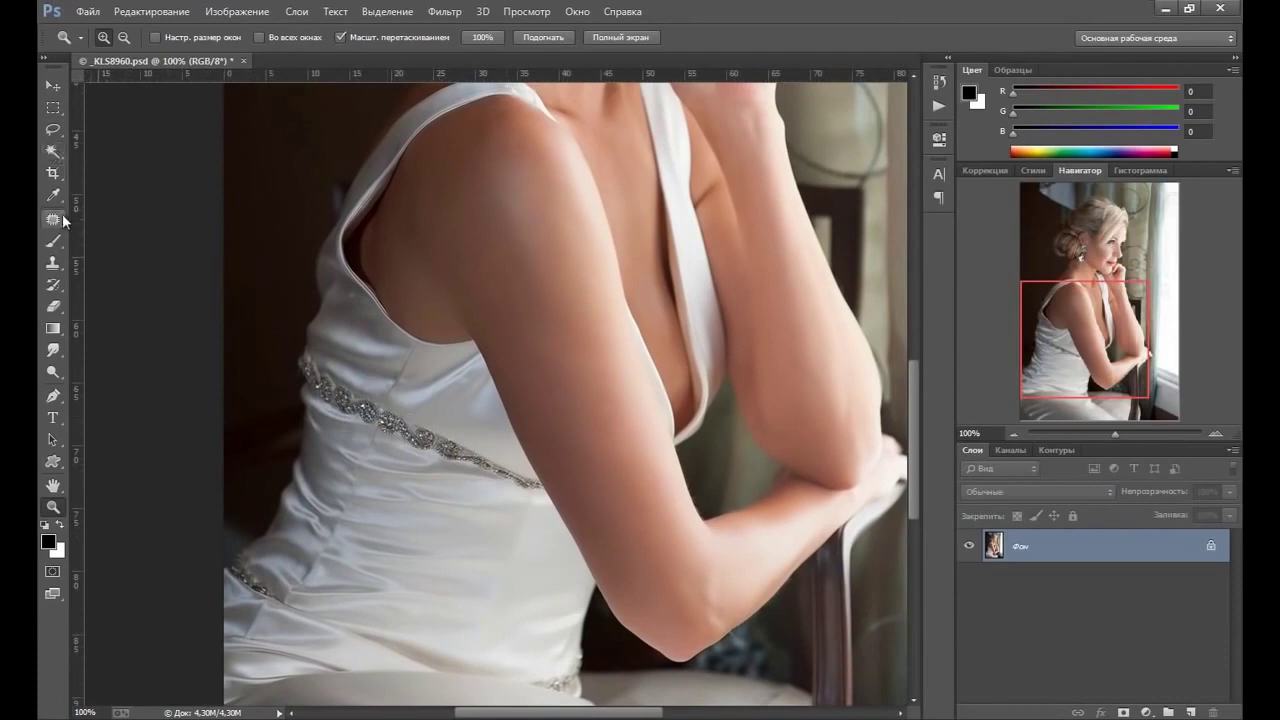
click(53, 219)
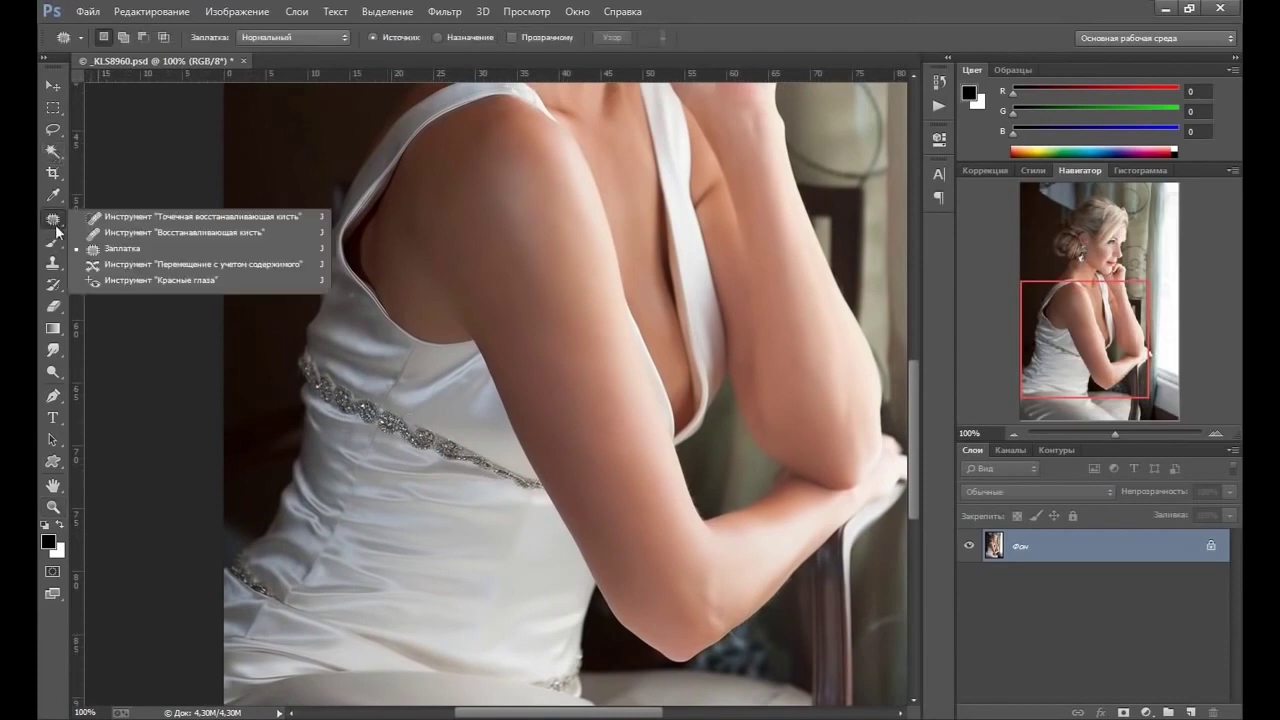
- Set up the Spot Healing Brush on a new empty layer, sampling all layers, with a tiny hard brush
click(160, 219)
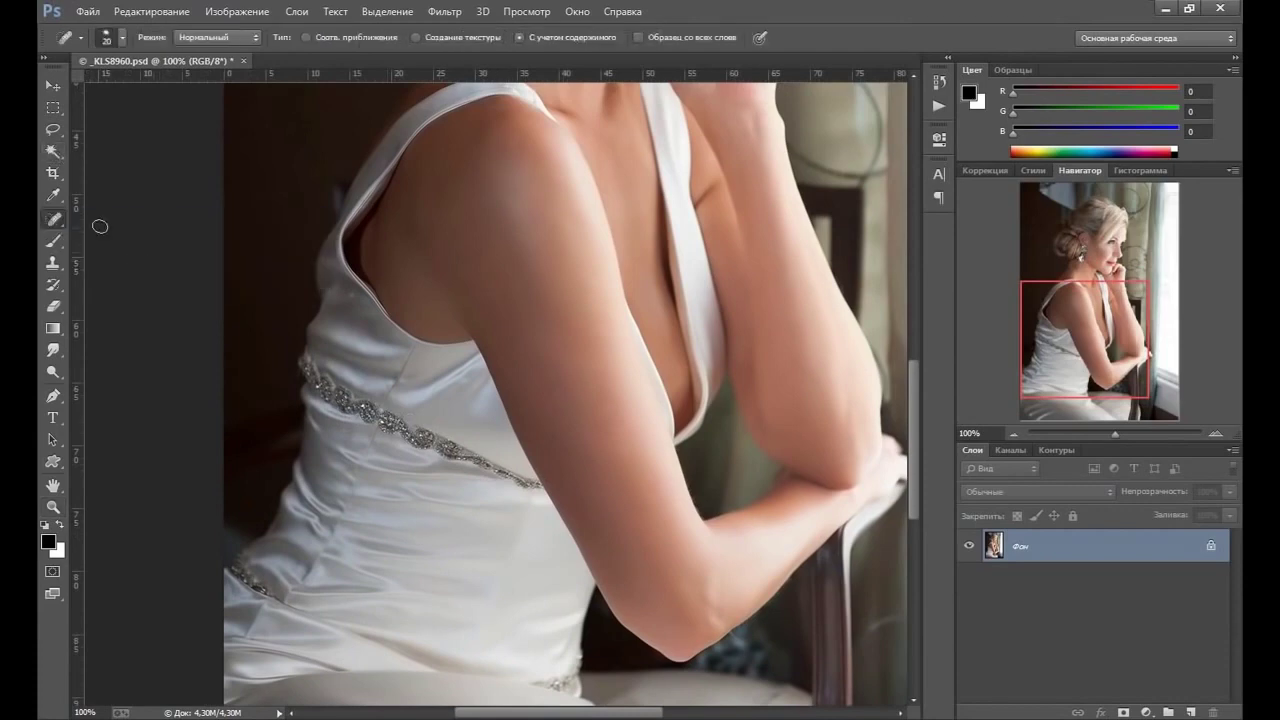
click(1190, 712)
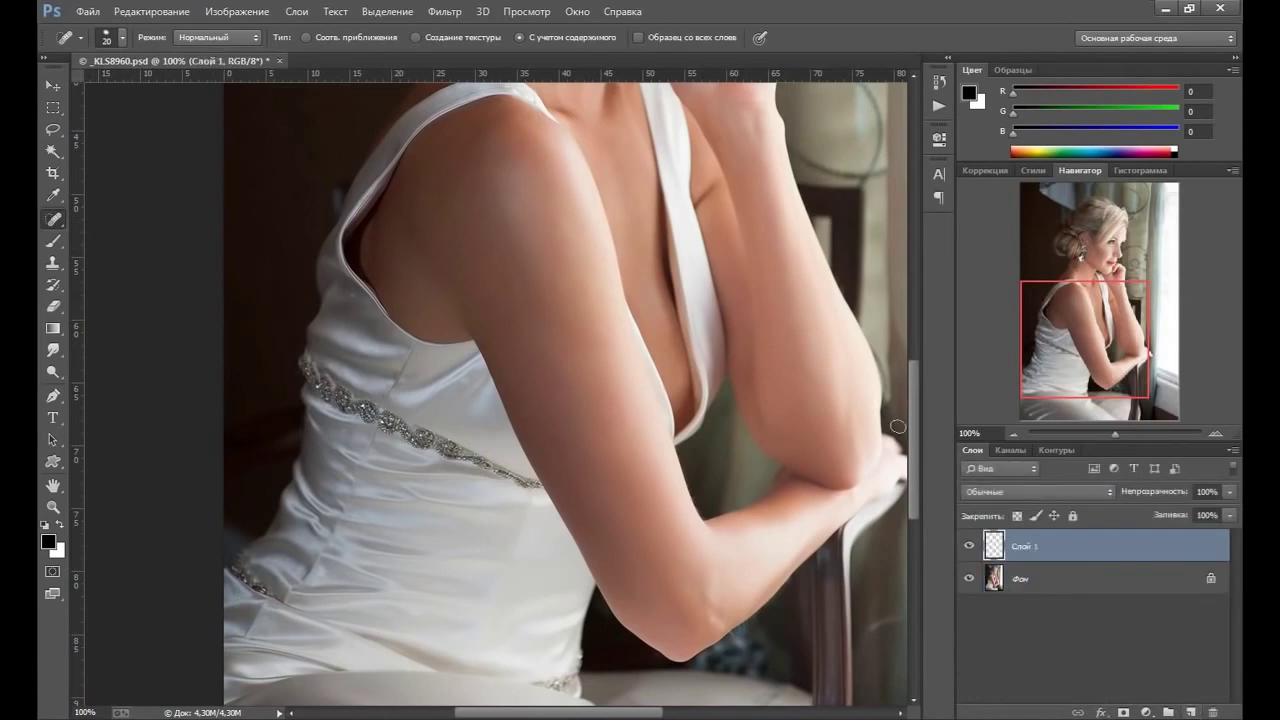
click(639, 37)
click(123, 38)
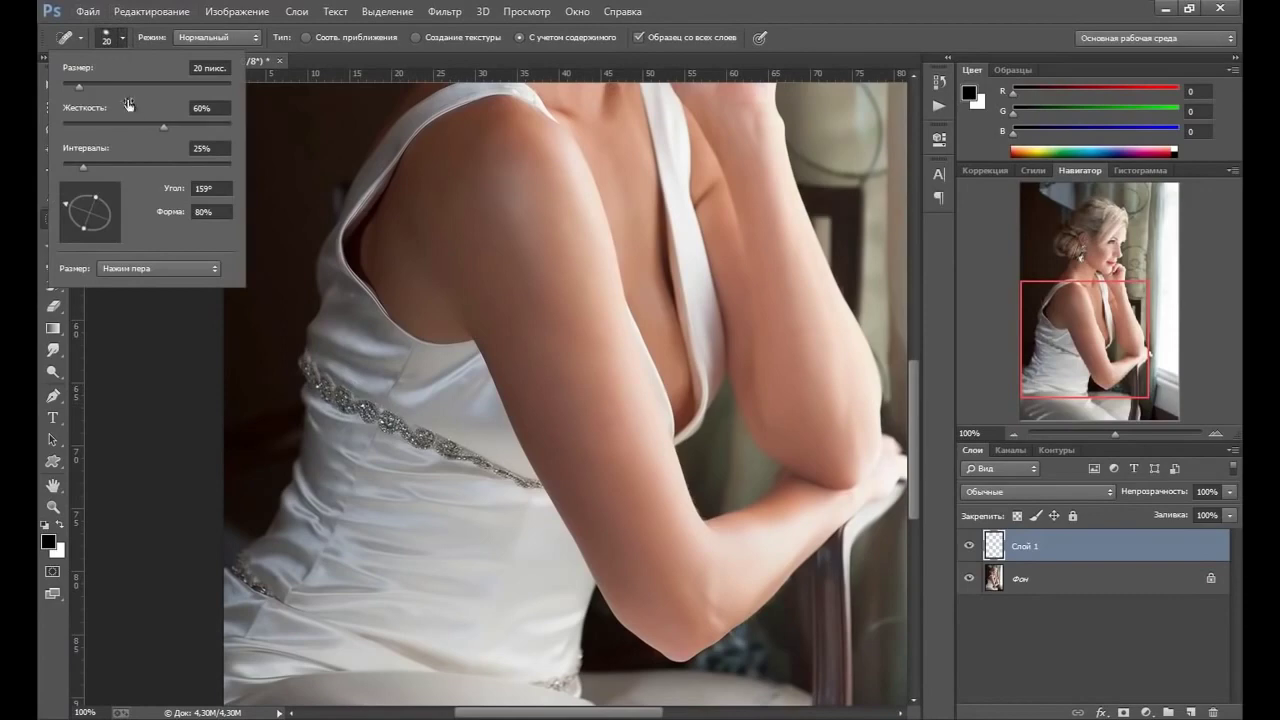
drag(168, 125, 174, 125)
drag(80, 84, 71, 89)
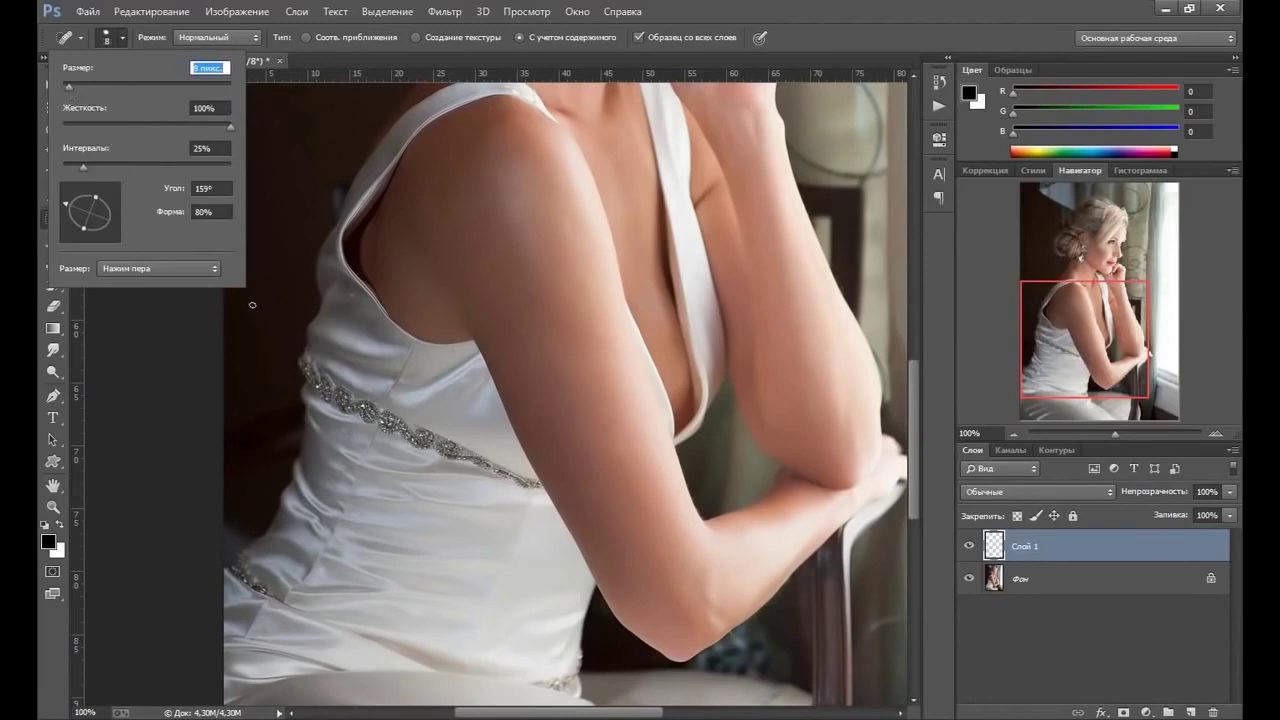
click(853, 25)
- Heal a skin blemish near the lap onto Слой 1, then review the arm, shoulder and face
scroll(410, 455, down, 2)
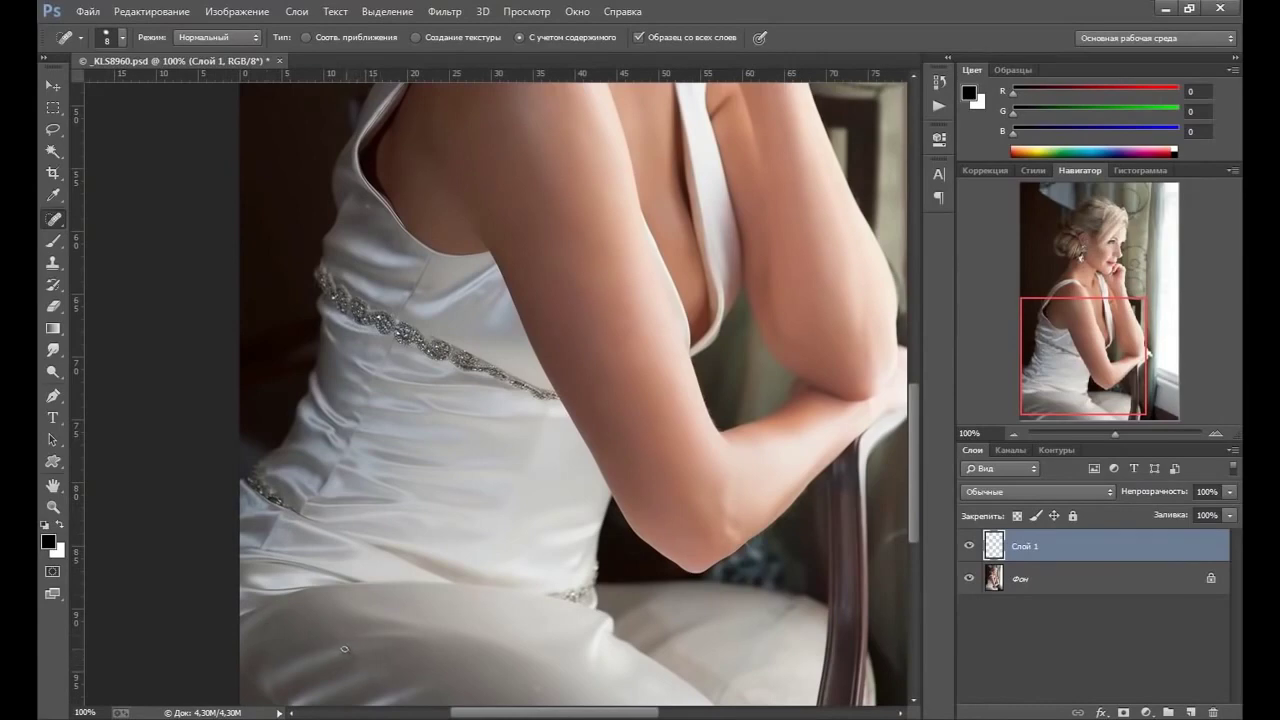
drag(371, 563, 316, 465)
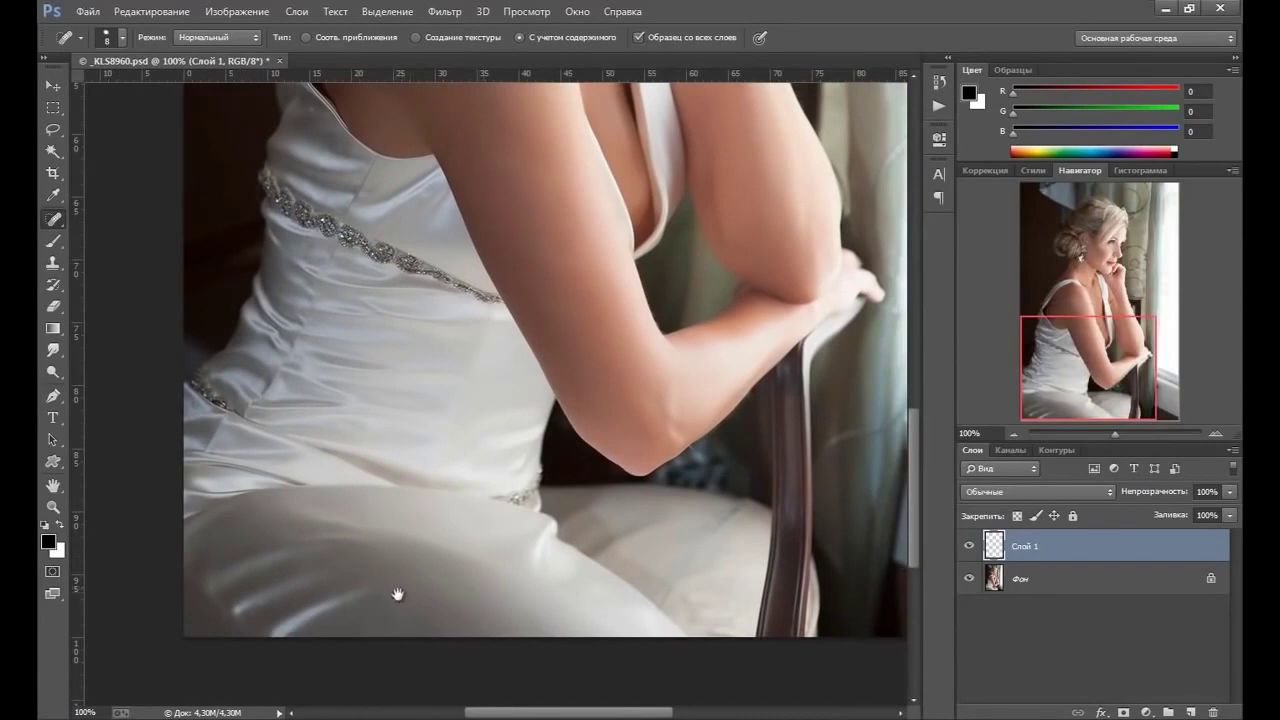
drag(397, 594, 414, 554)
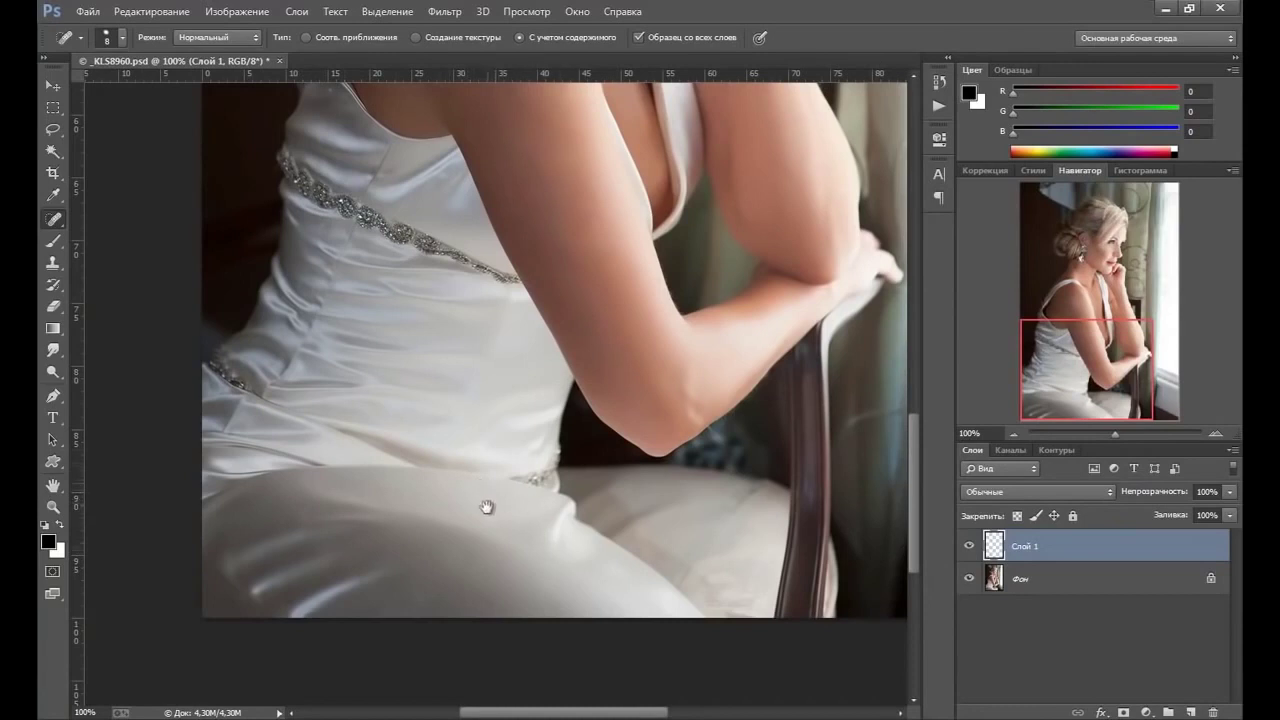
mouse_move(486, 506)
mouse_down()
mouse_move(476, 481)
mouse_move(474, 529)
mouse_up()
click(581, 524)
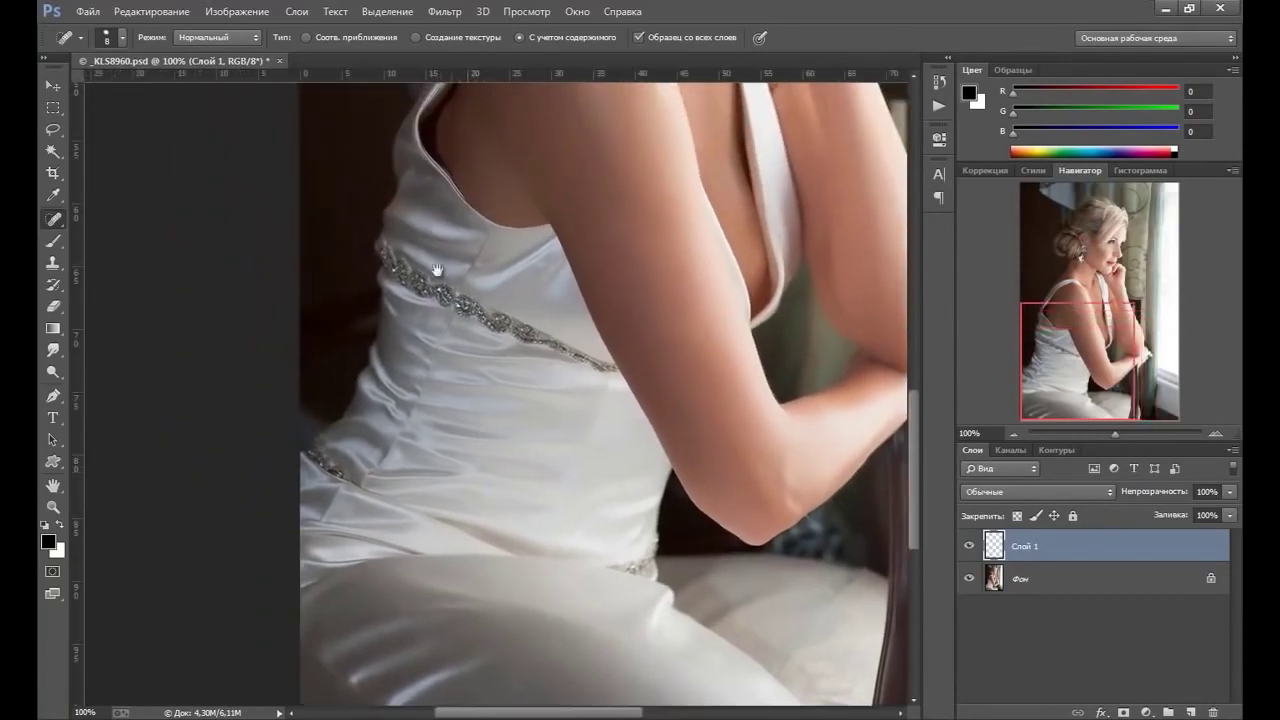
drag(442, 336, 480, 436)
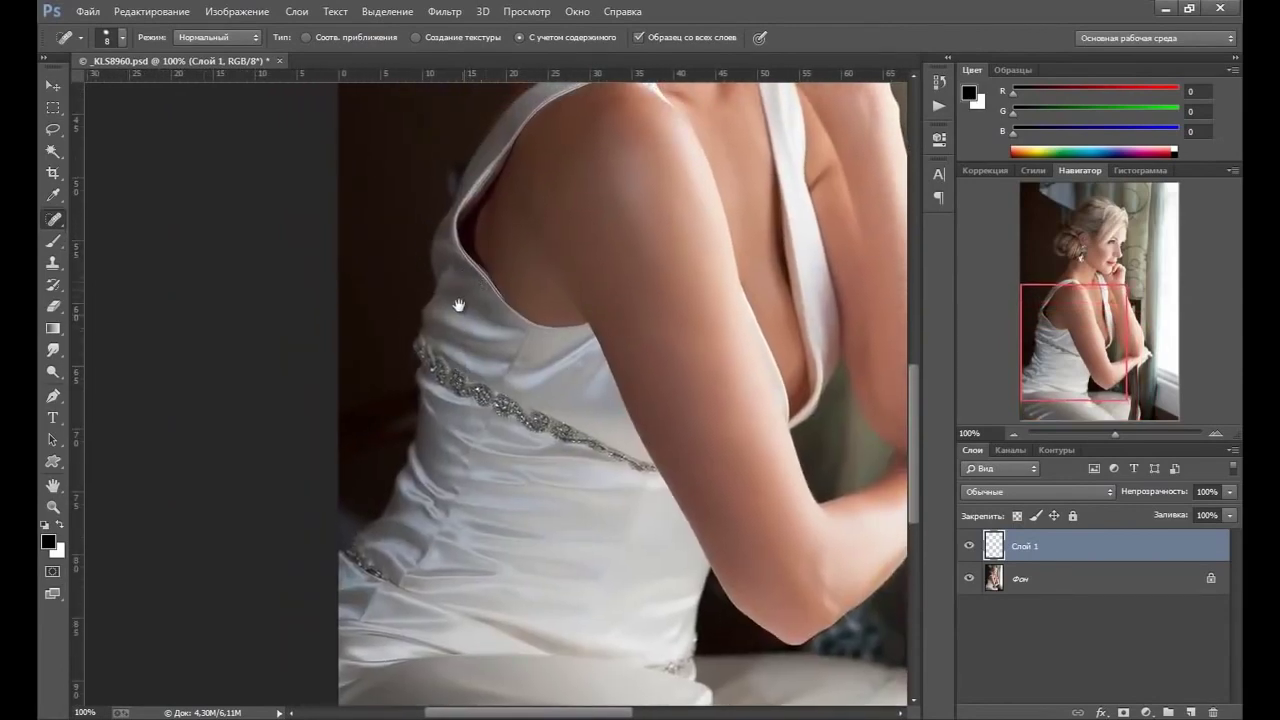
mouse_move(463, 319)
mouse_down()
mouse_move(473, 417)
mouse_move(454, 474)
mouse_up()
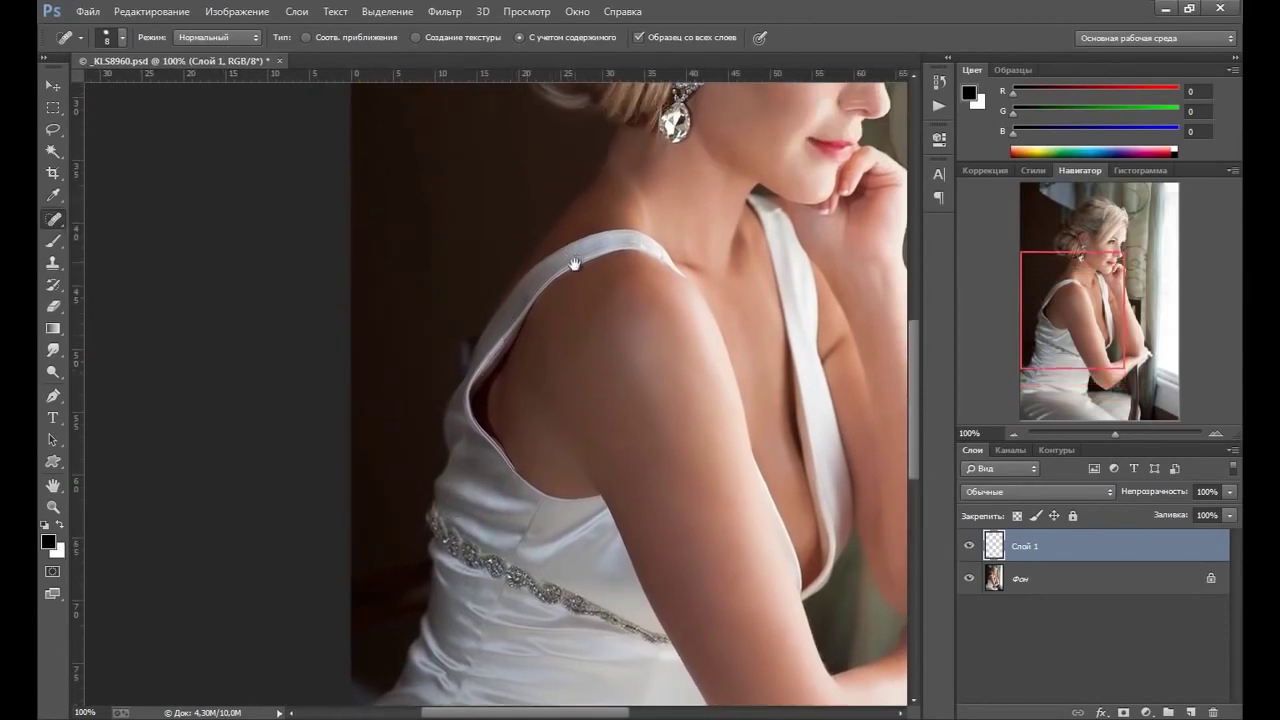
mouse_move(571, 263)
mouse_down()
mouse_move(503, 297)
mouse_move(473, 367)
mouse_up()
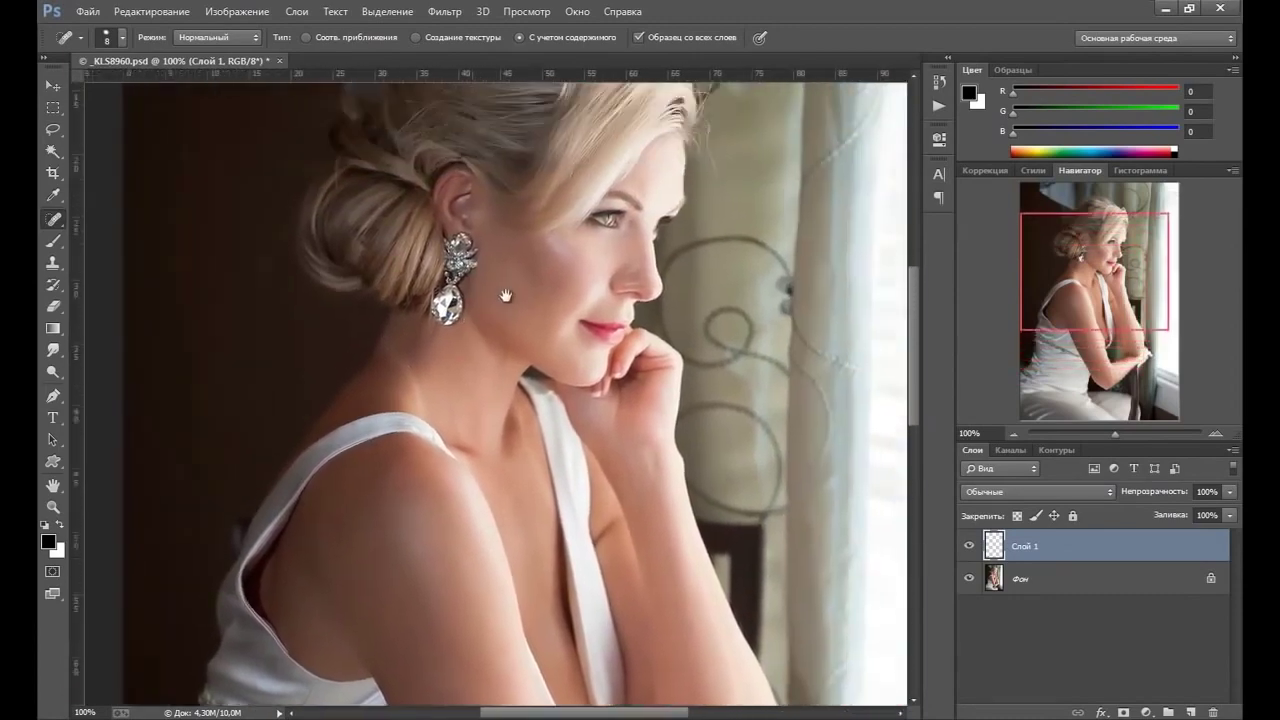
mouse_move(574, 200)
mouse_down()
mouse_move(511, 323)
mouse_move(515, 203)
mouse_up()
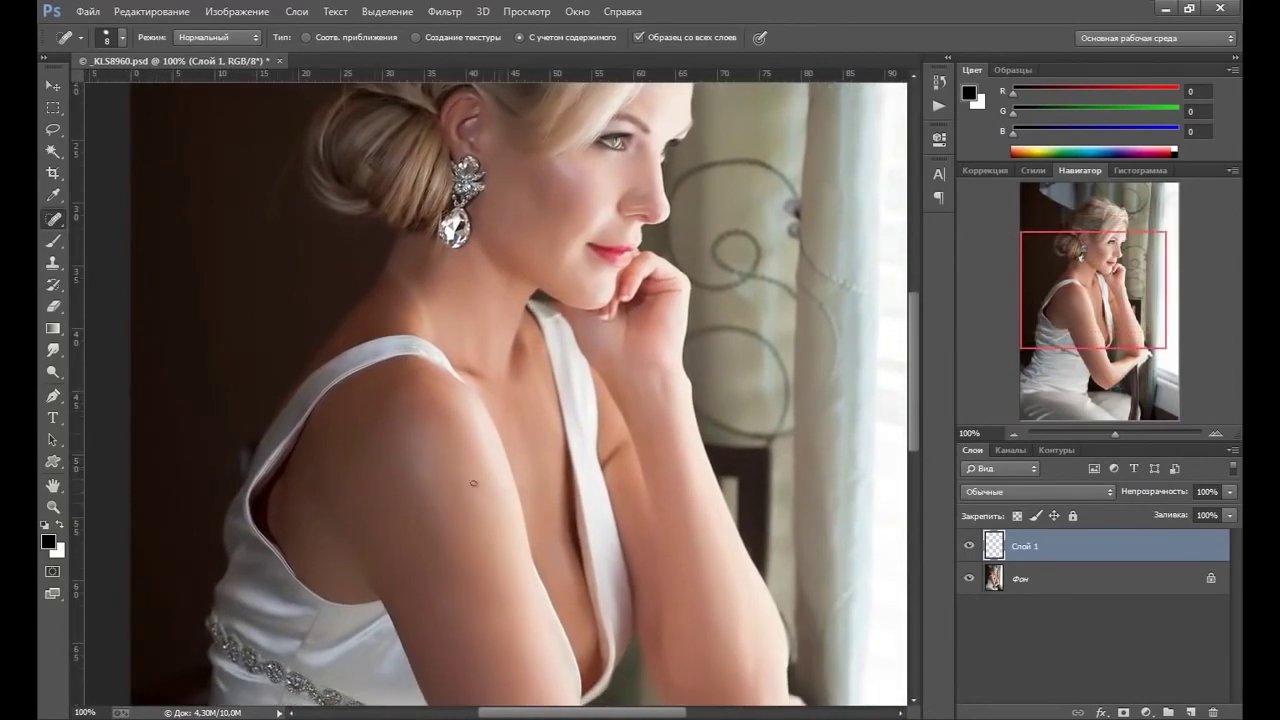
click(54, 506)
- Fit the portrait on screen, stamp visible layers into Слой 2, and duplicate it as Слой 2 копия
right_click(636, 424)
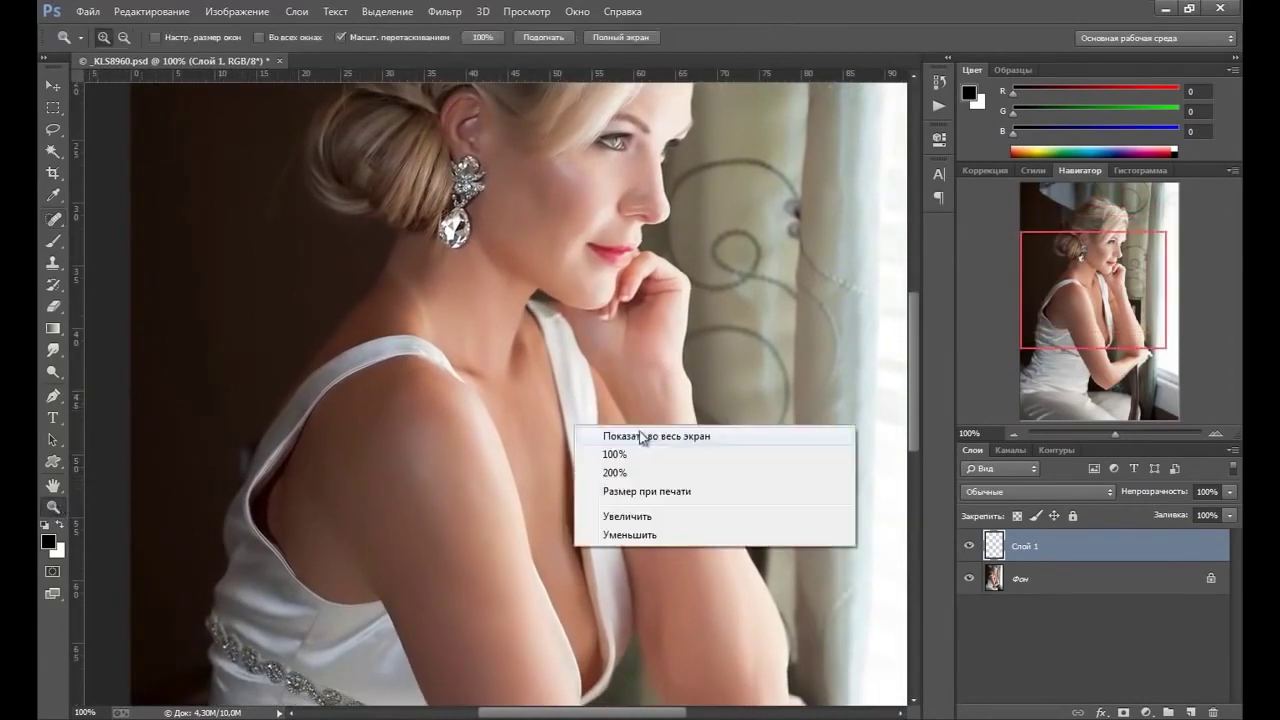
click(652, 434)
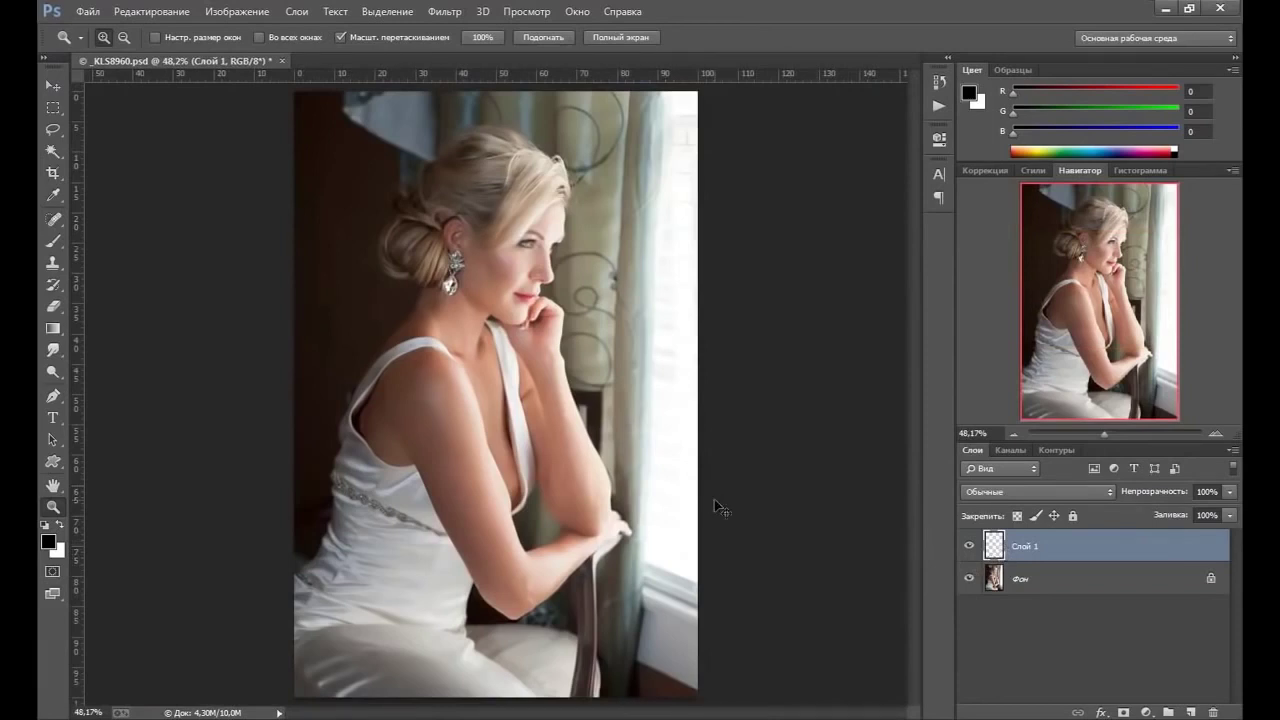
key(ctrl+shift+alt+e)
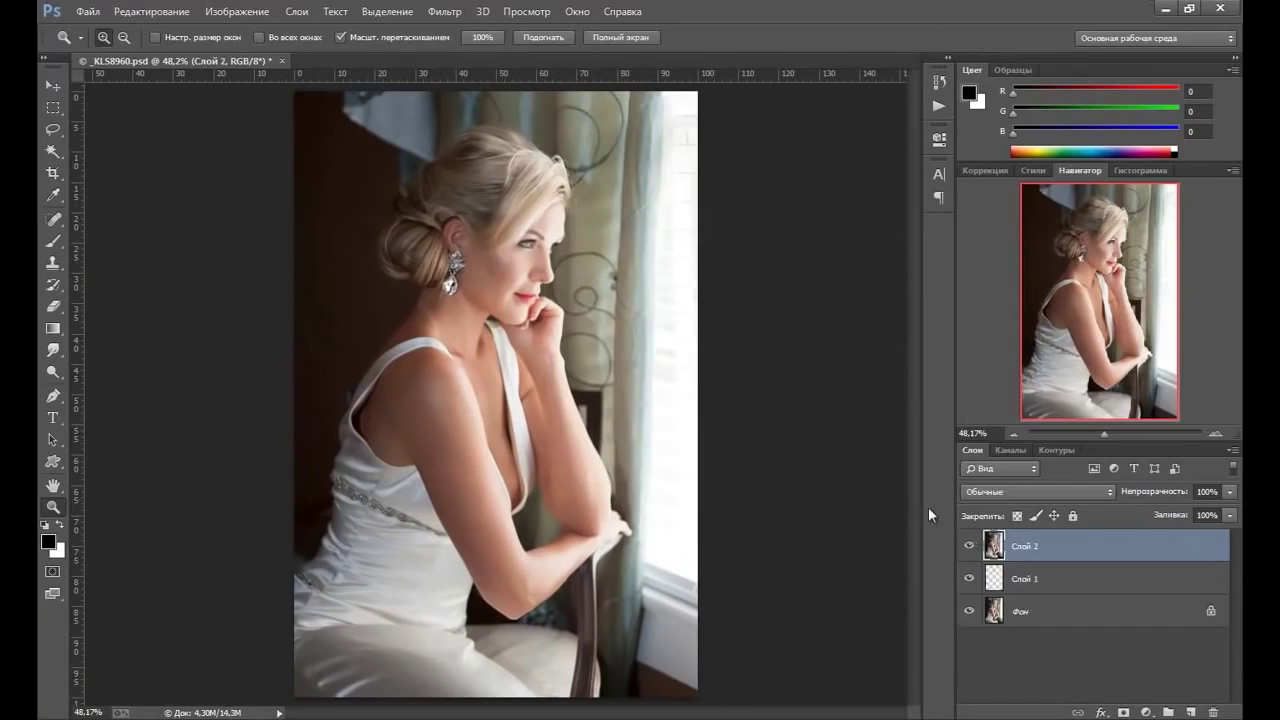
key(ctrl+j)
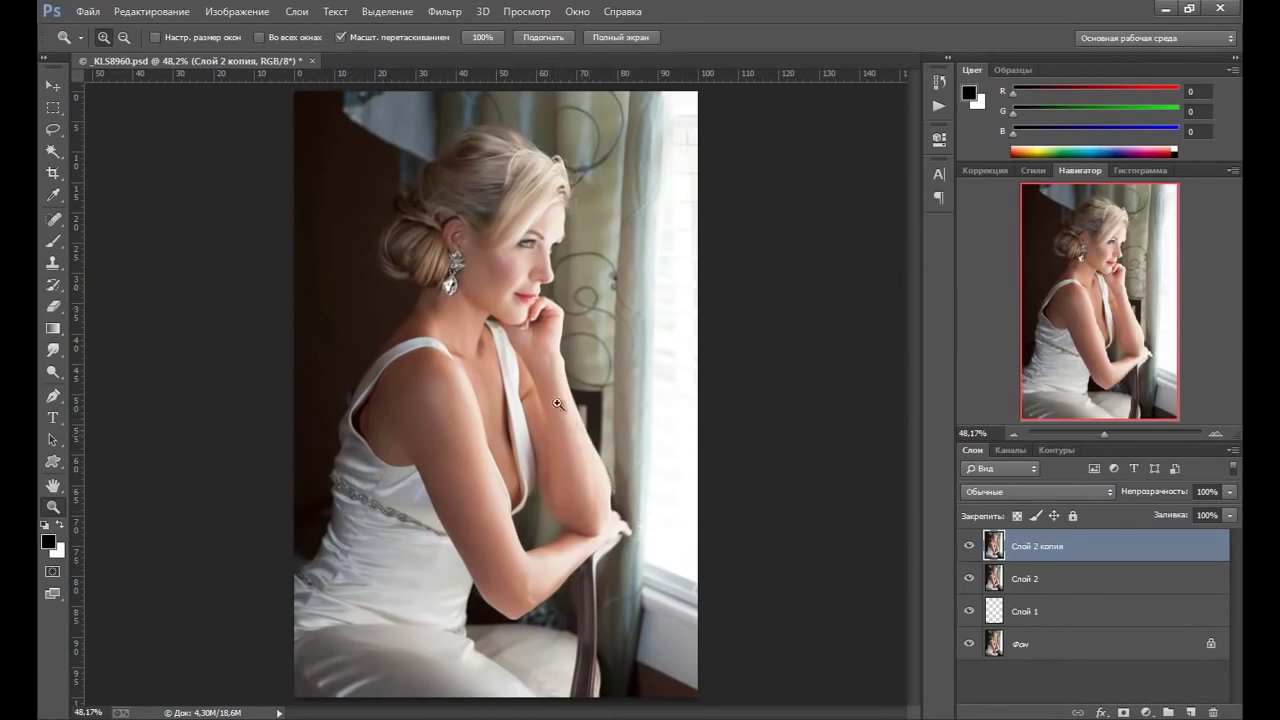
- Apply a Median noise filter with an 11-pixel radius to Слой 2 копия
click(444, 11)
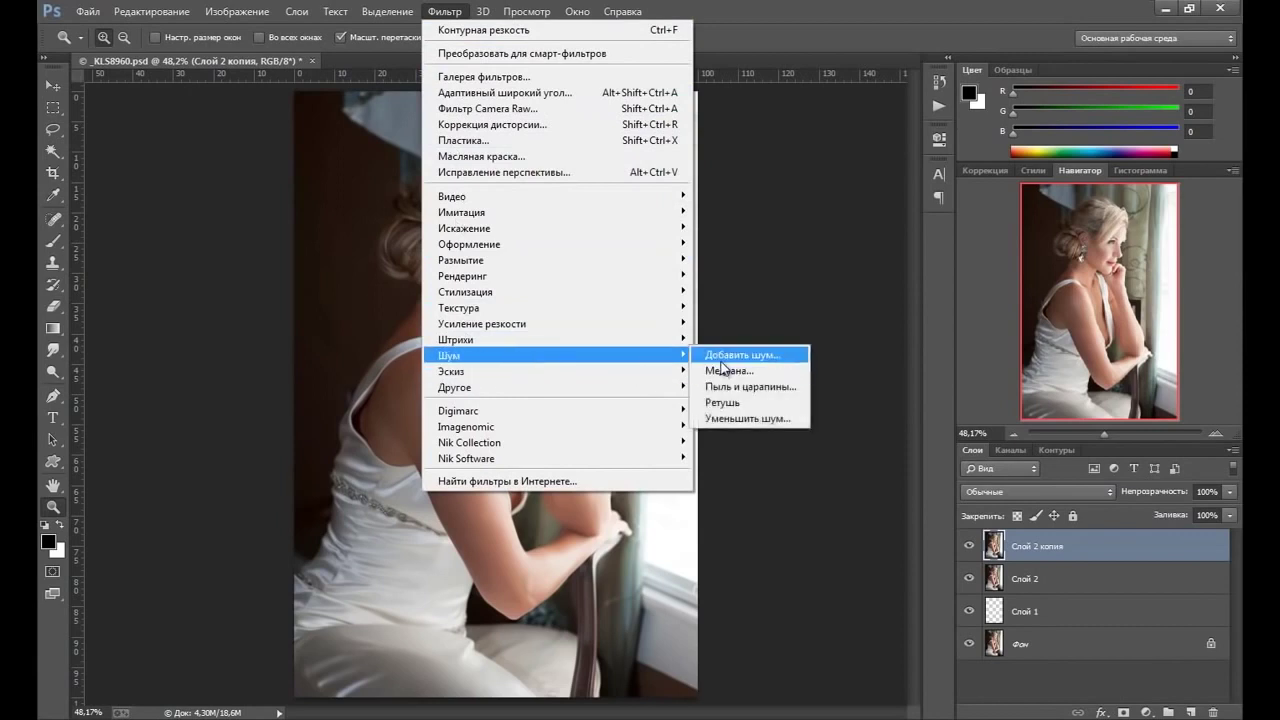
click(730, 372)
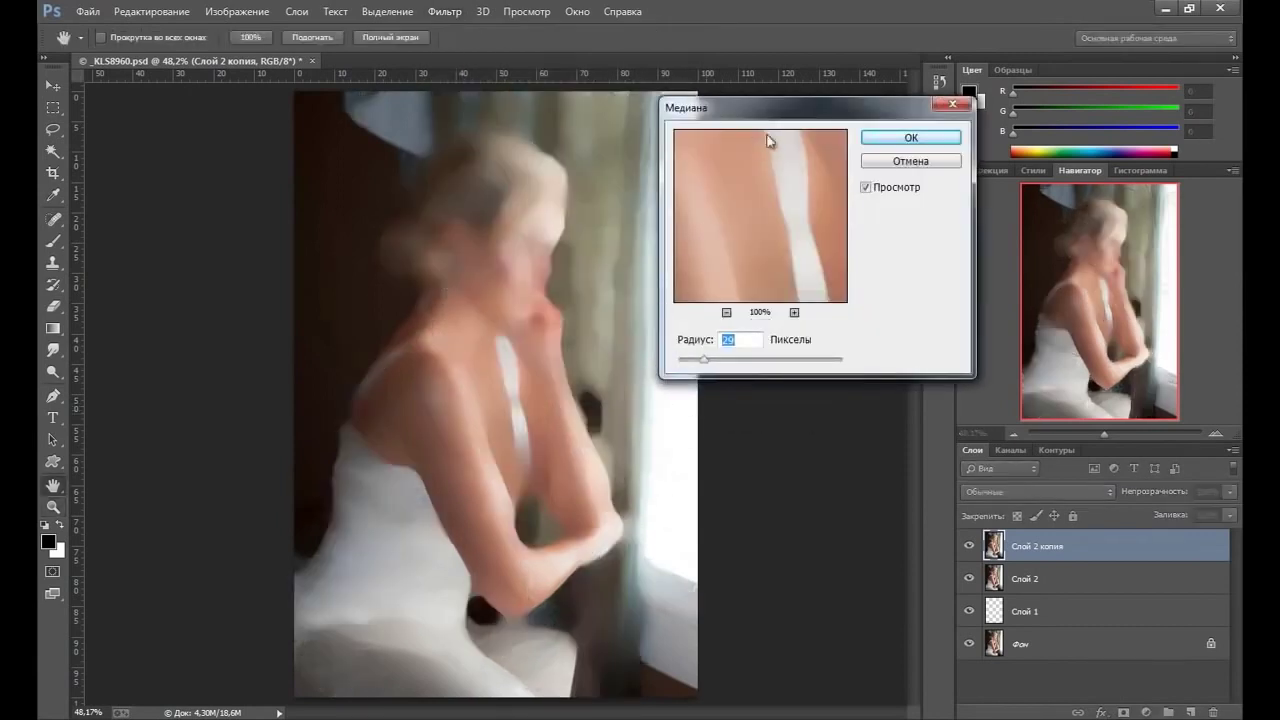
drag(770, 120, 753, 174)
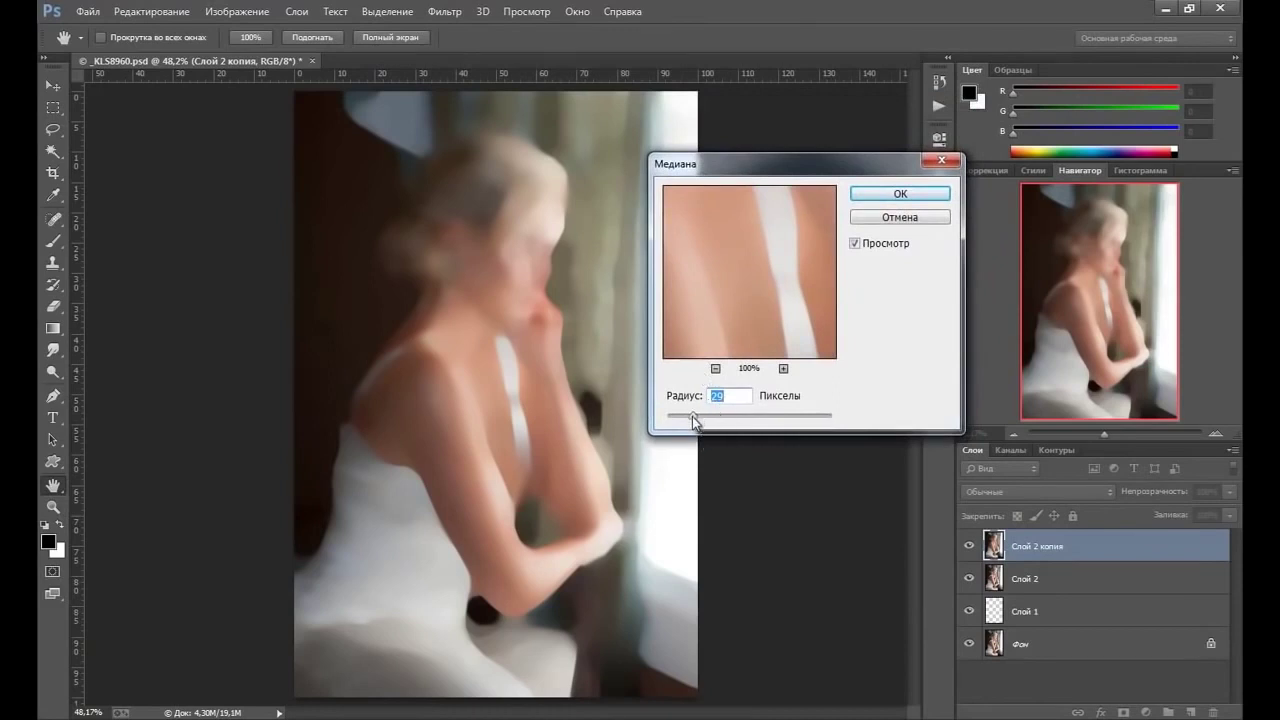
drag(692, 415, 682, 415)
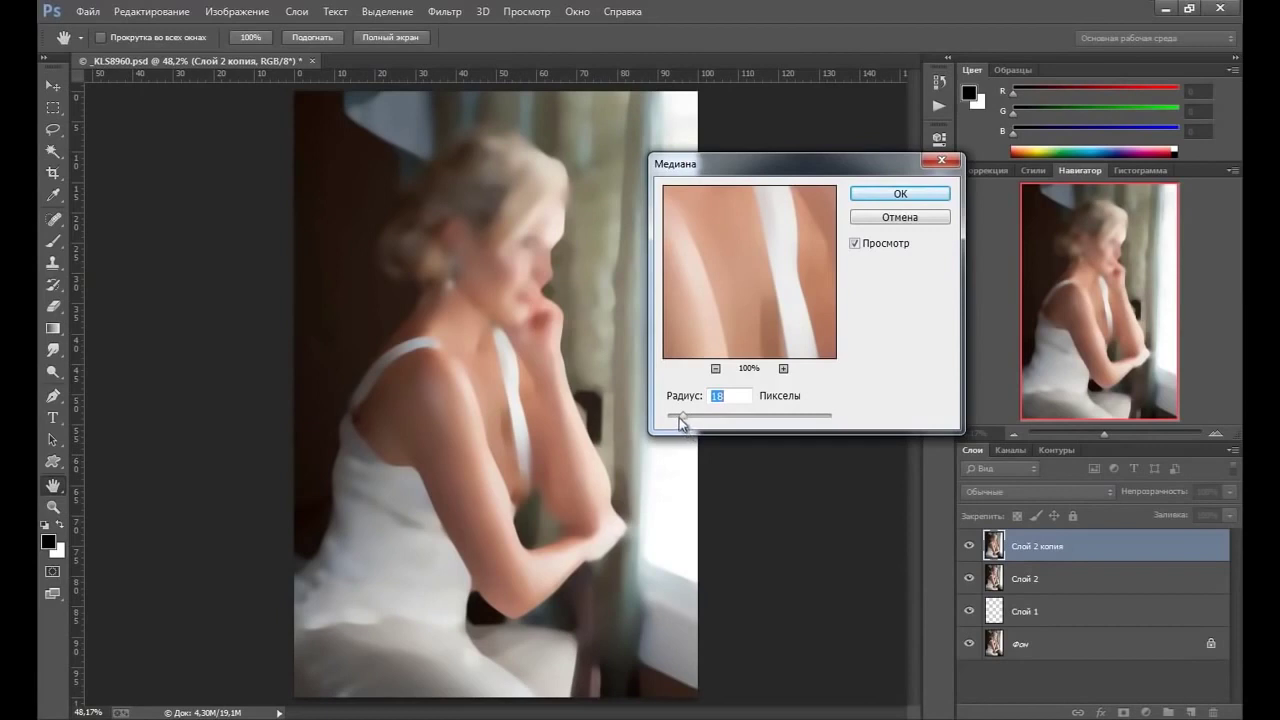
drag(681, 421, 679, 416)
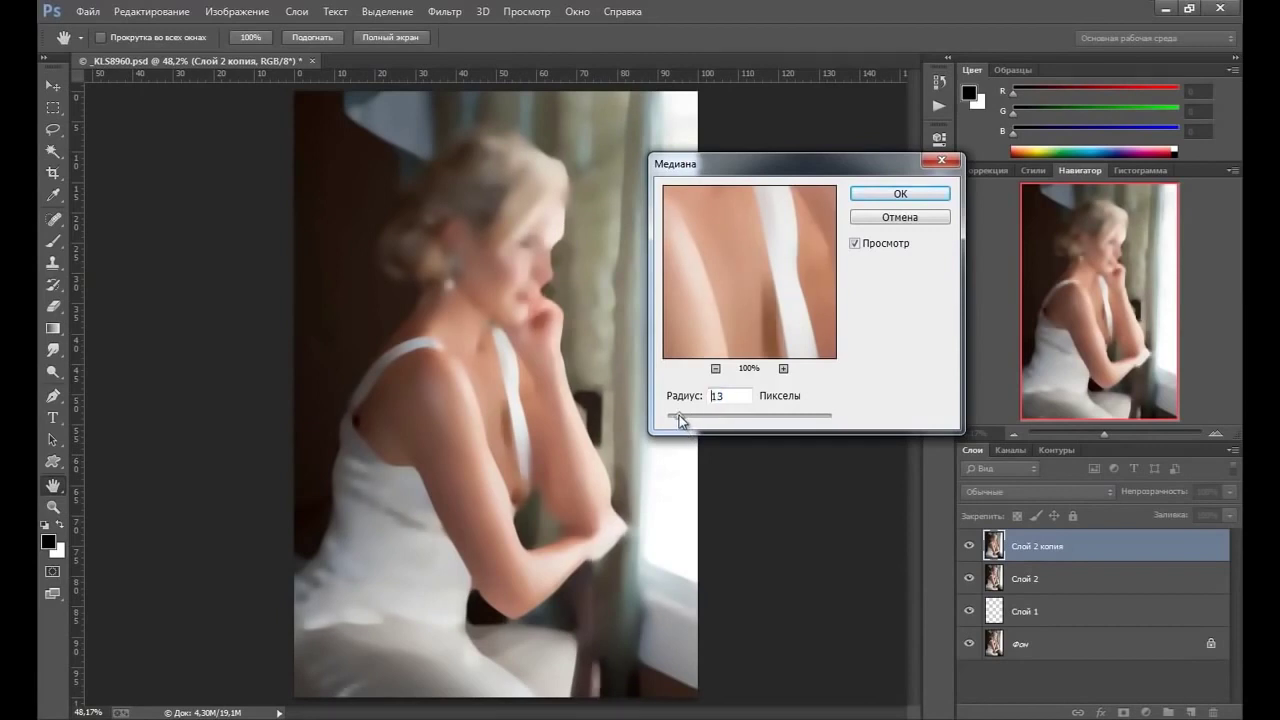
click(679, 420)
text(11)
click(681, 418)
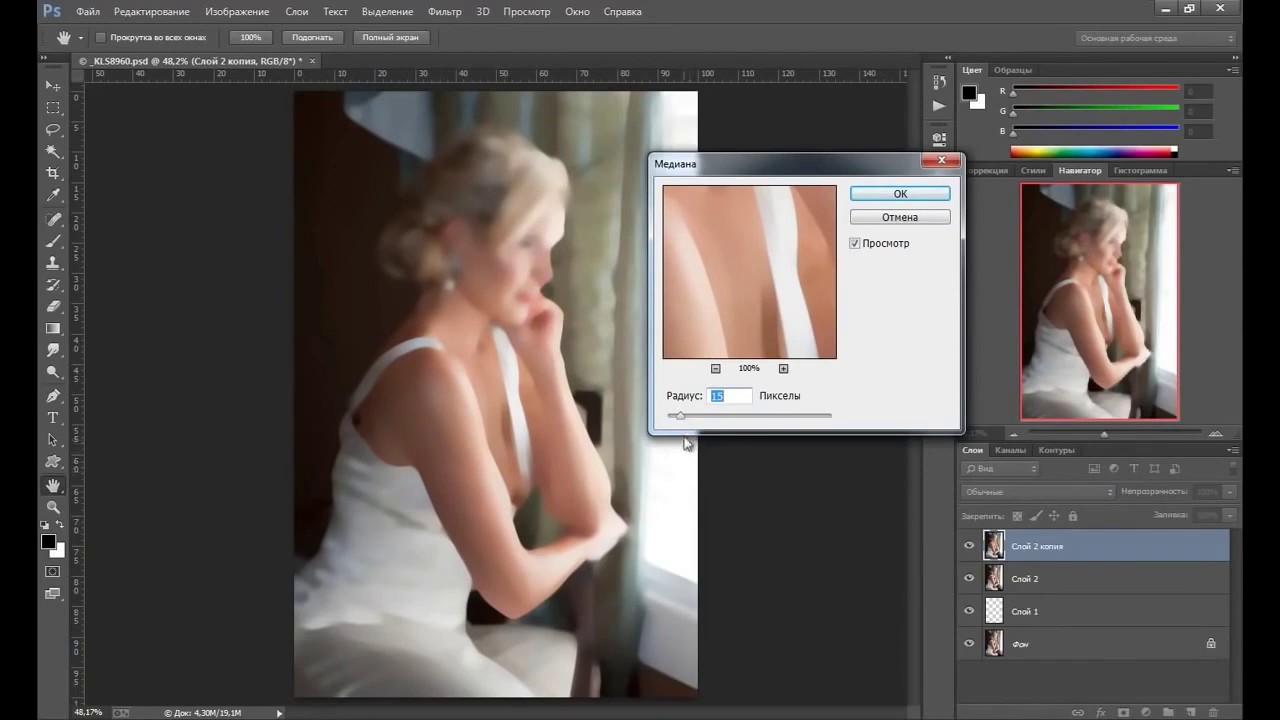
drag(681, 418, 676, 417)
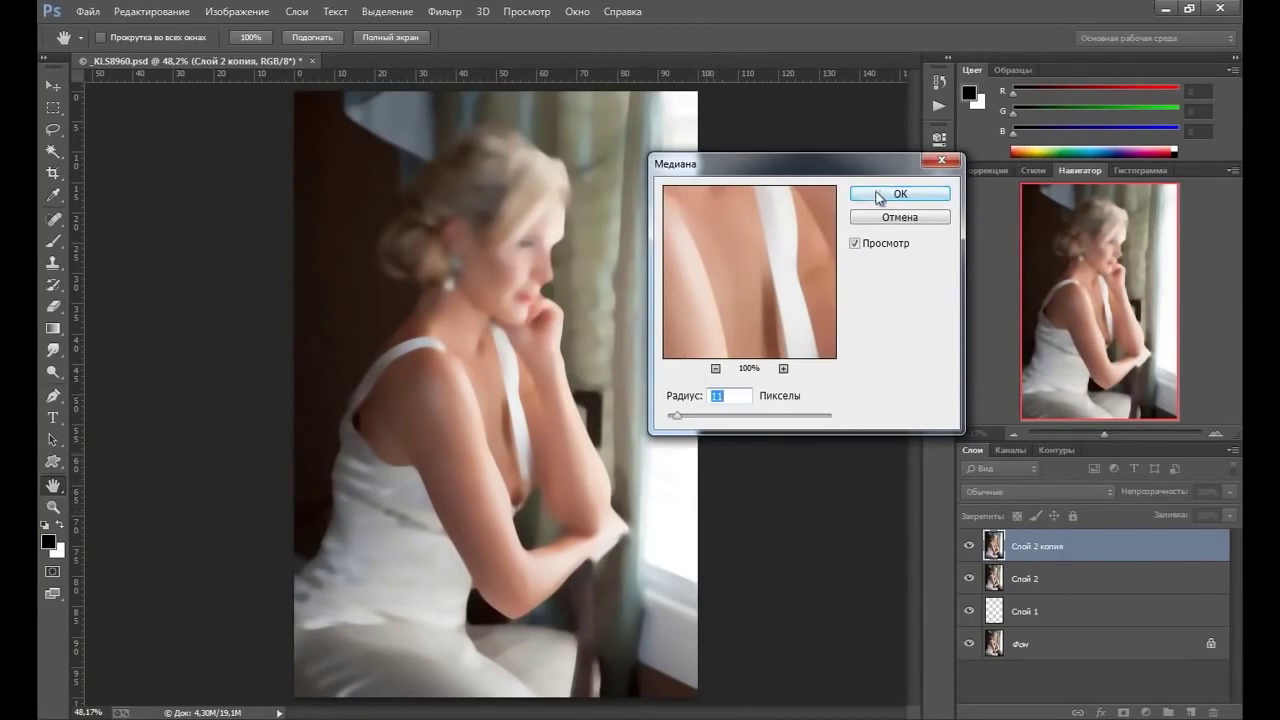
click(878, 196)
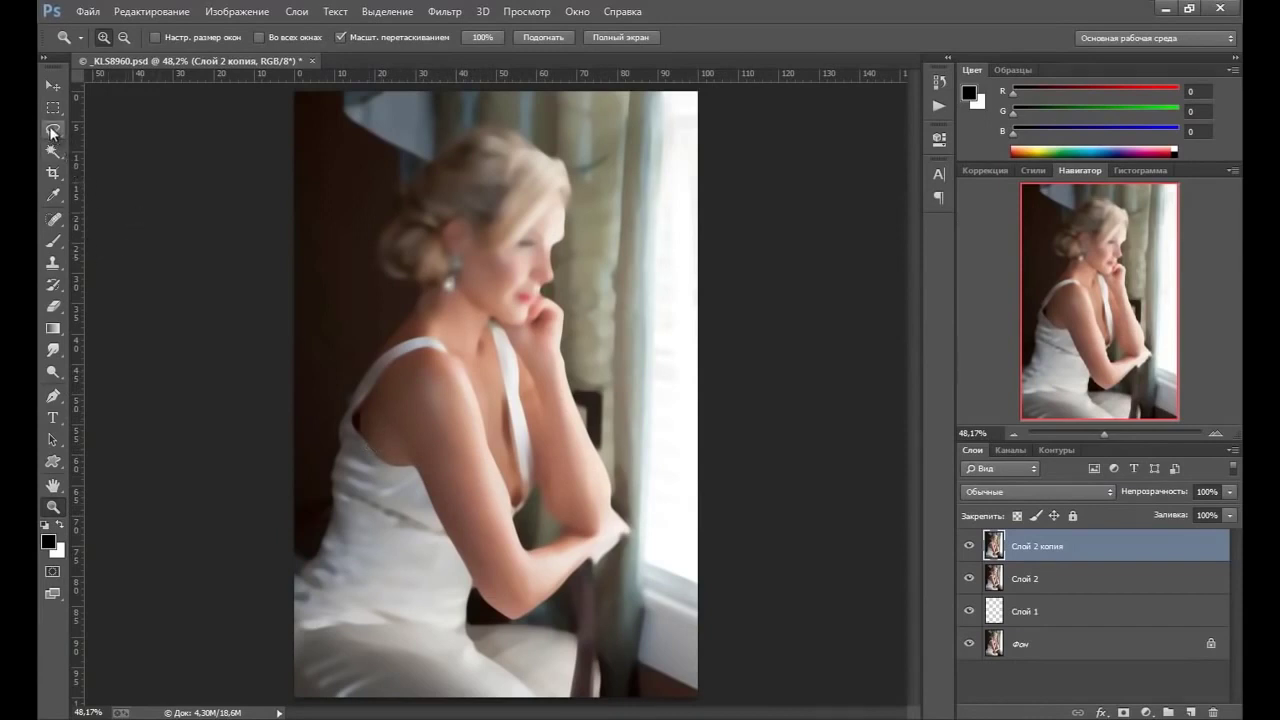
- Give the Lasso a 10 px feather and zoom in on the woman's face
click(52, 132)
click(253, 37)
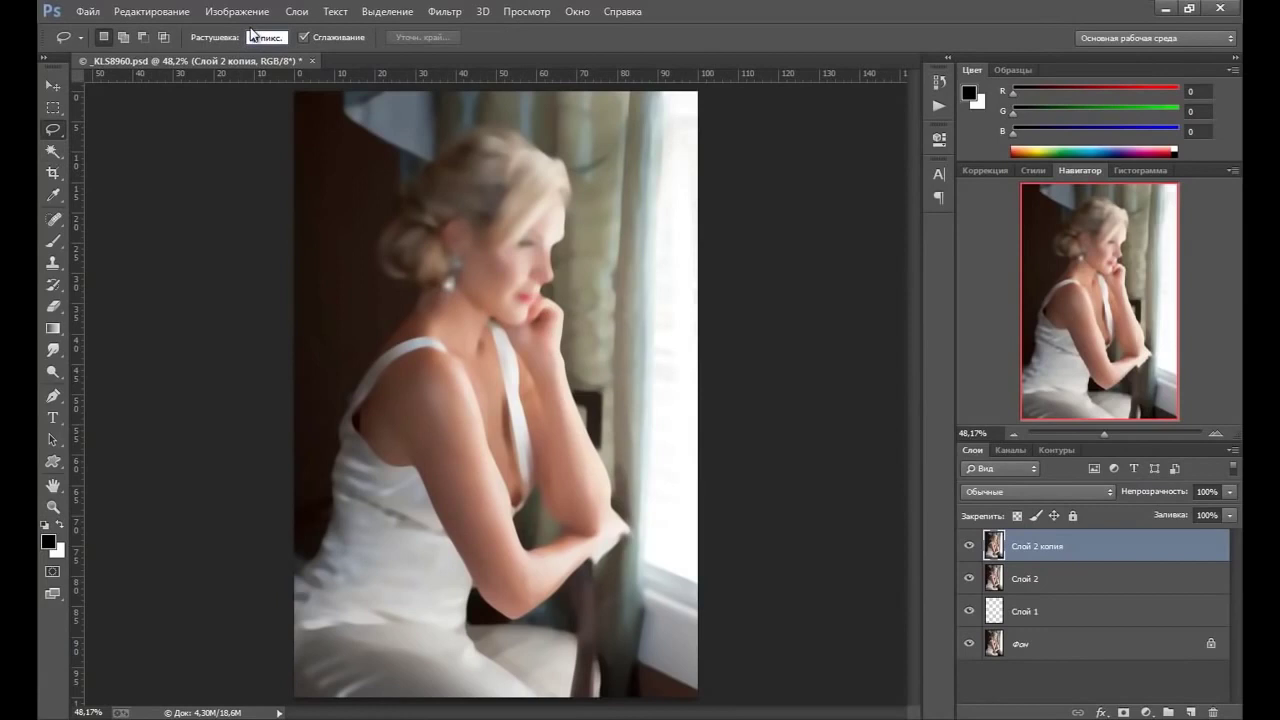
key(BackSpace)
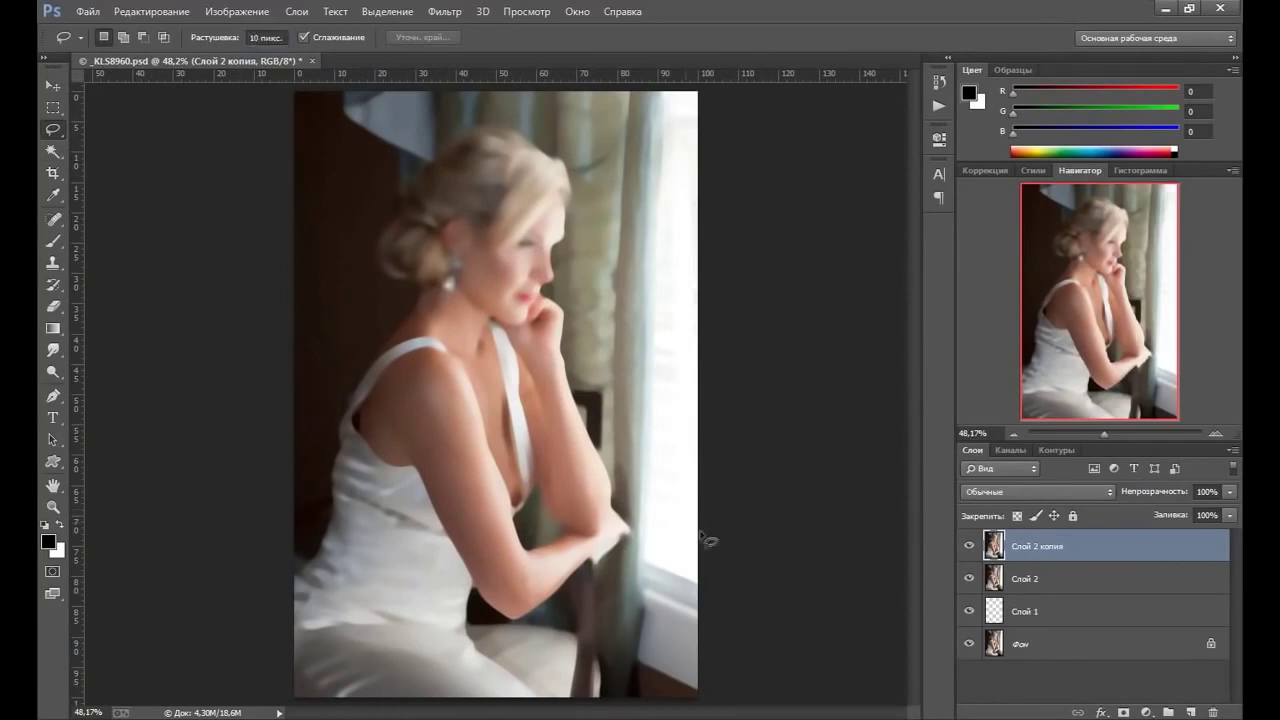
click(53, 506)
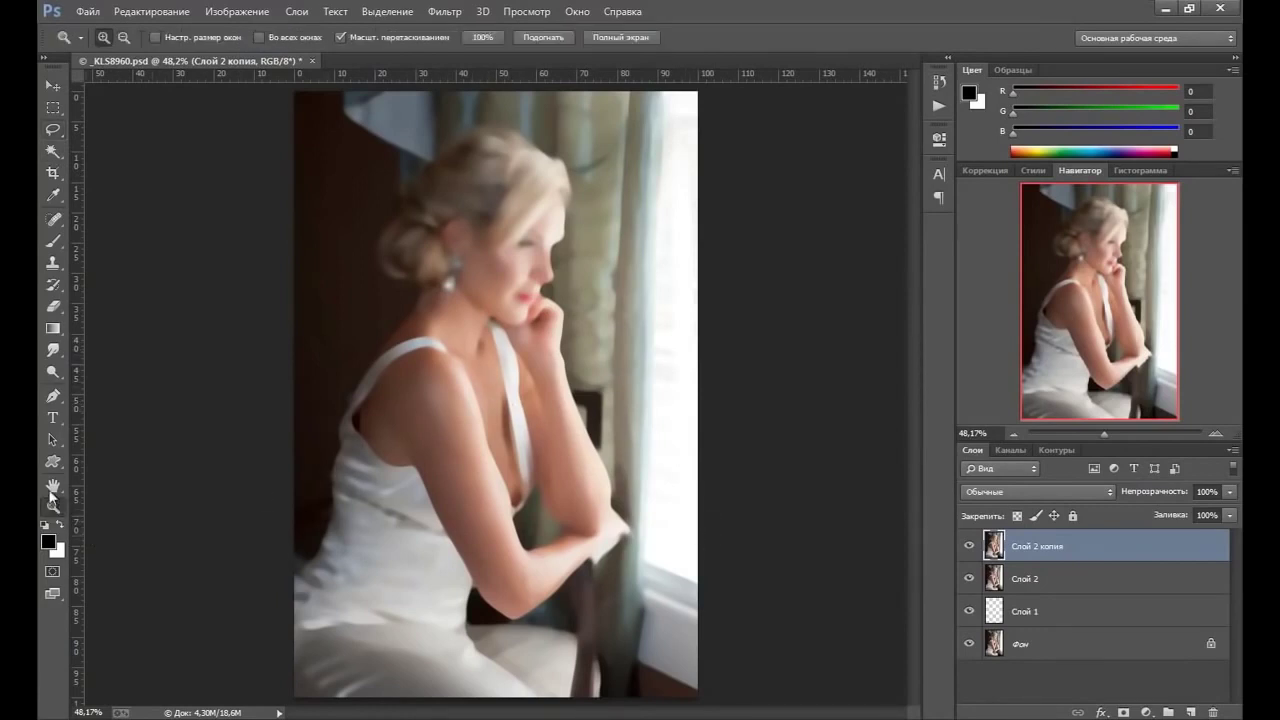
click(528, 275)
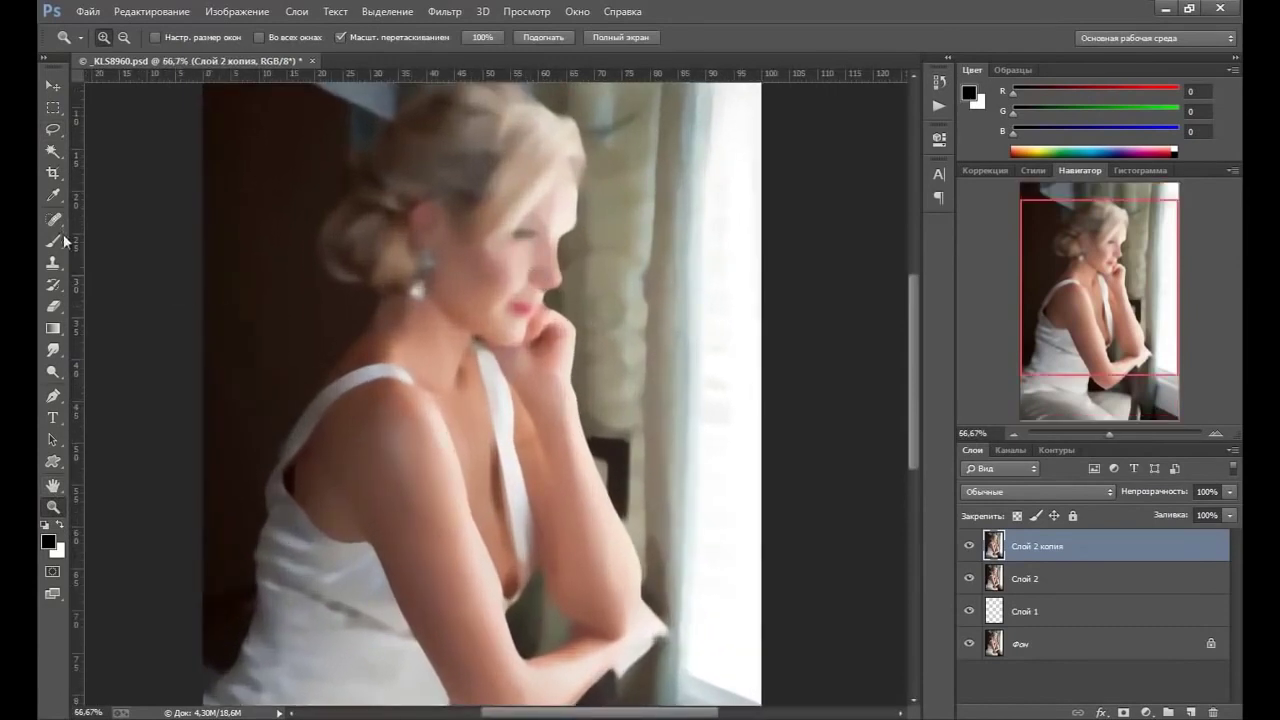
click(53, 129)
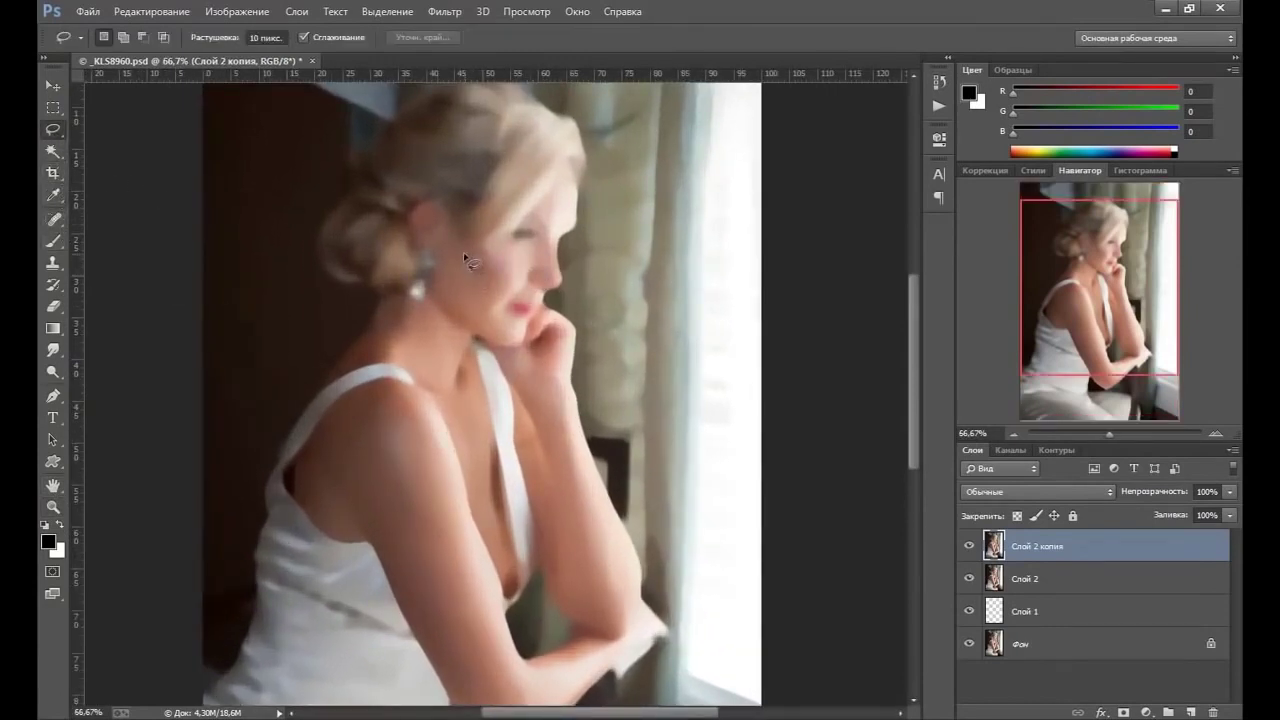
- Lasso the cheek and give it a 6.4-pixel Gaussian Blur
mouse_move(480, 257)
mouse_down()
mouse_move(484, 296)
mouse_move(470, 276)
mouse_up()
click(444, 11)
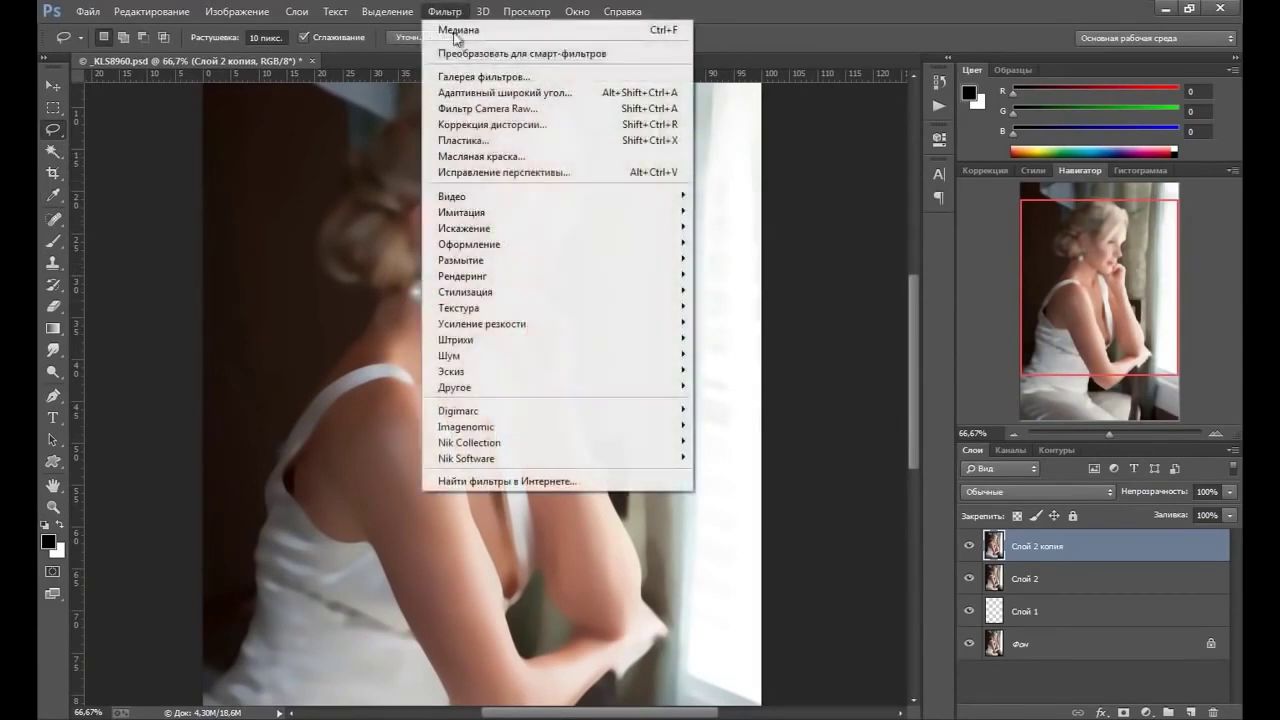
mouse_move(461, 260)
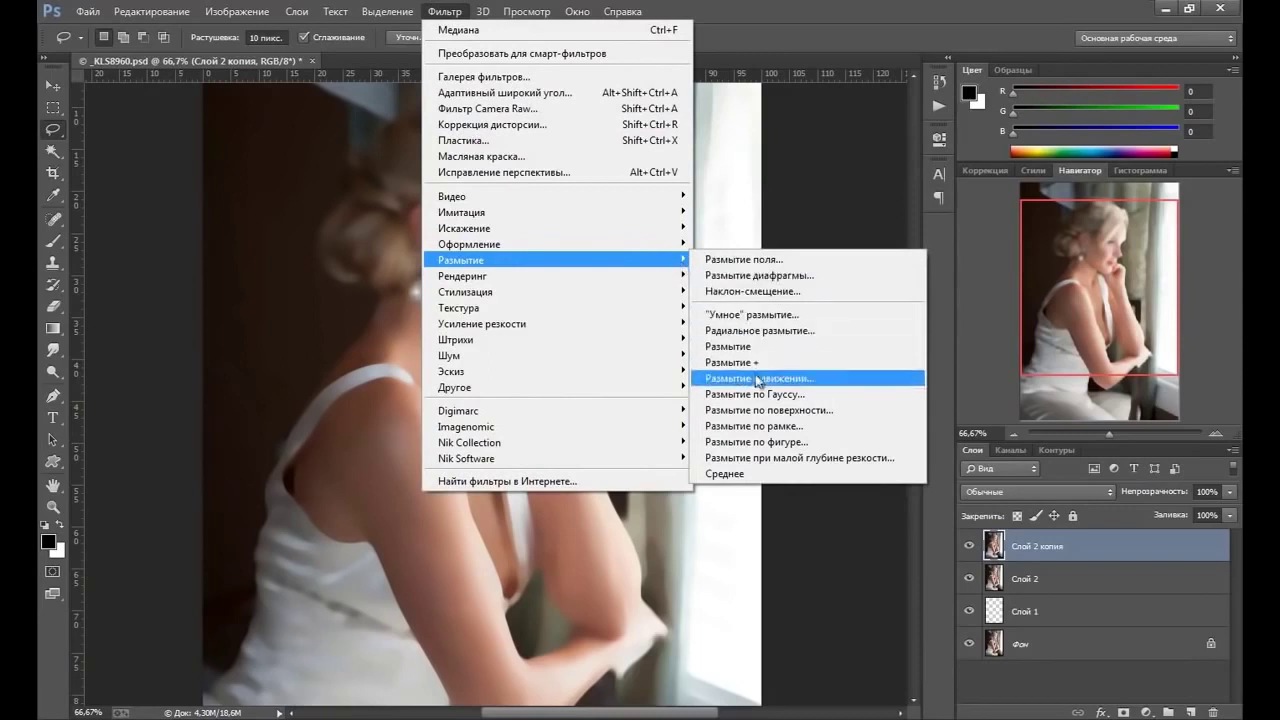
click(760, 396)
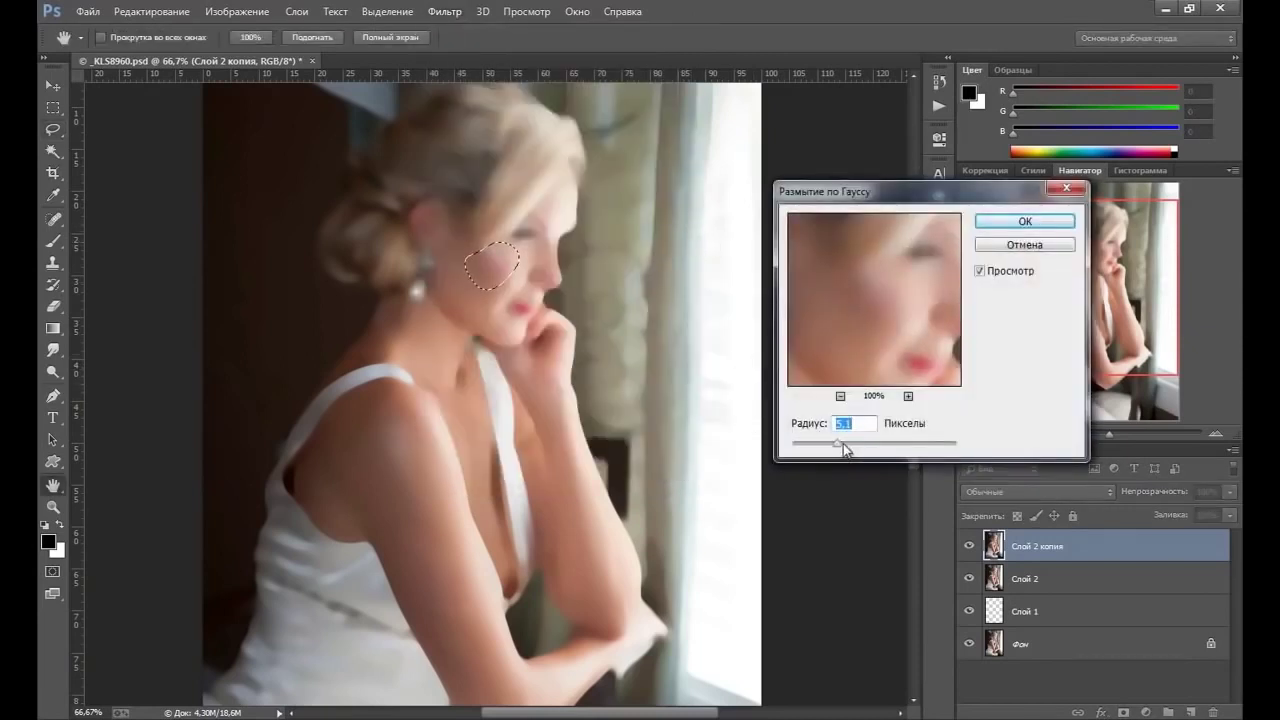
drag(843, 447, 843, 448)
drag(844, 443, 843, 444)
click(1006, 229)
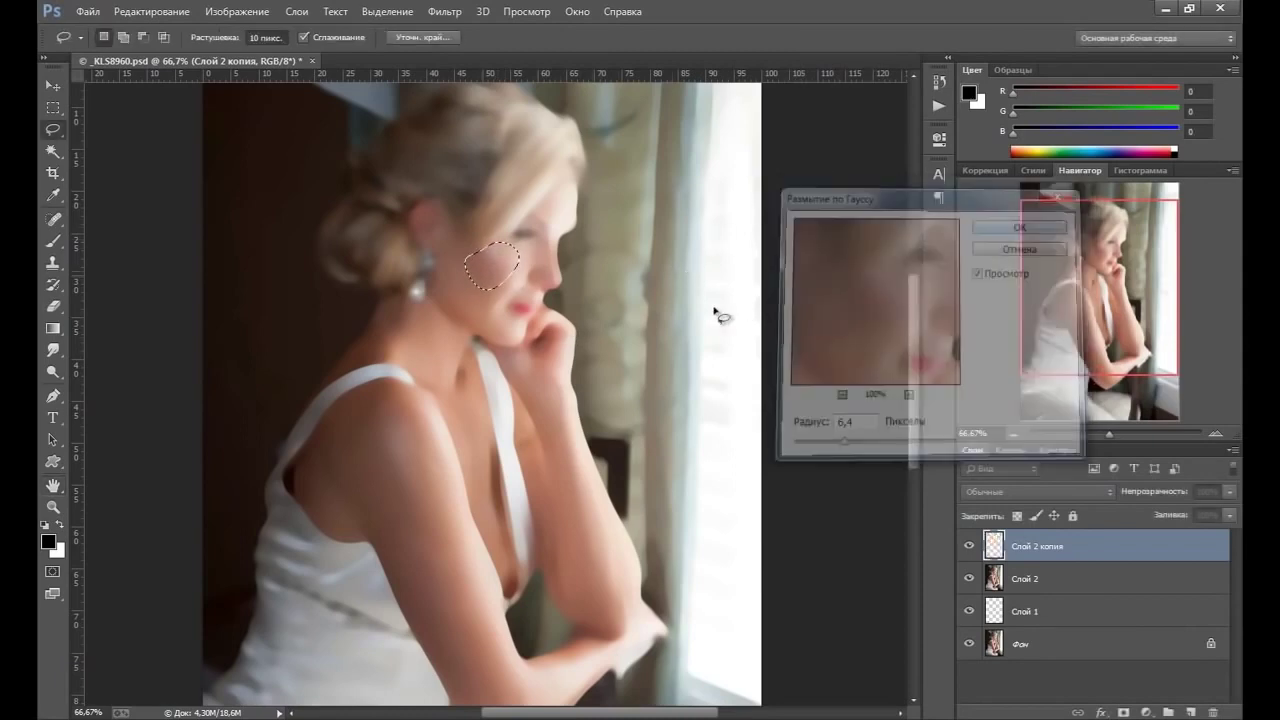
key(ctrl+d)
- Blur lassoed areas on the forehead and jawline with the same Gaussian Blur
drag(550, 234, 556, 188)
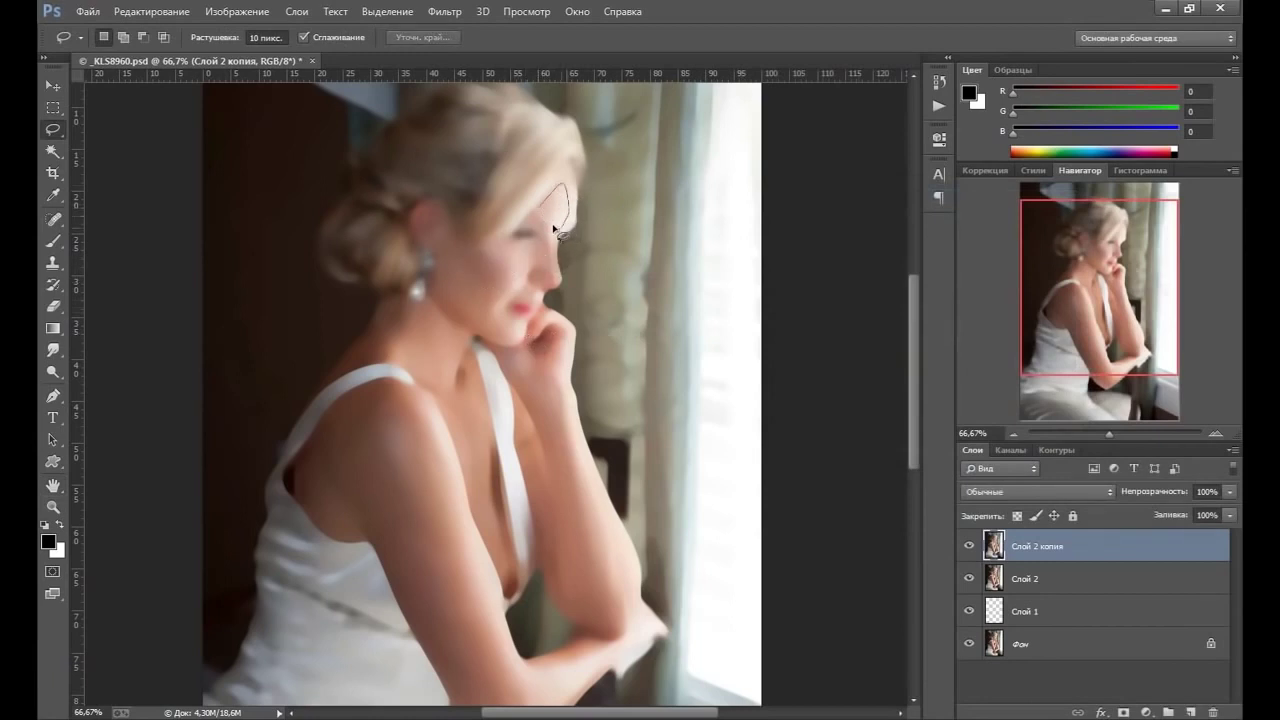
drag(556, 231, 558, 238)
click(445, 12)
mouse_move(555, 260)
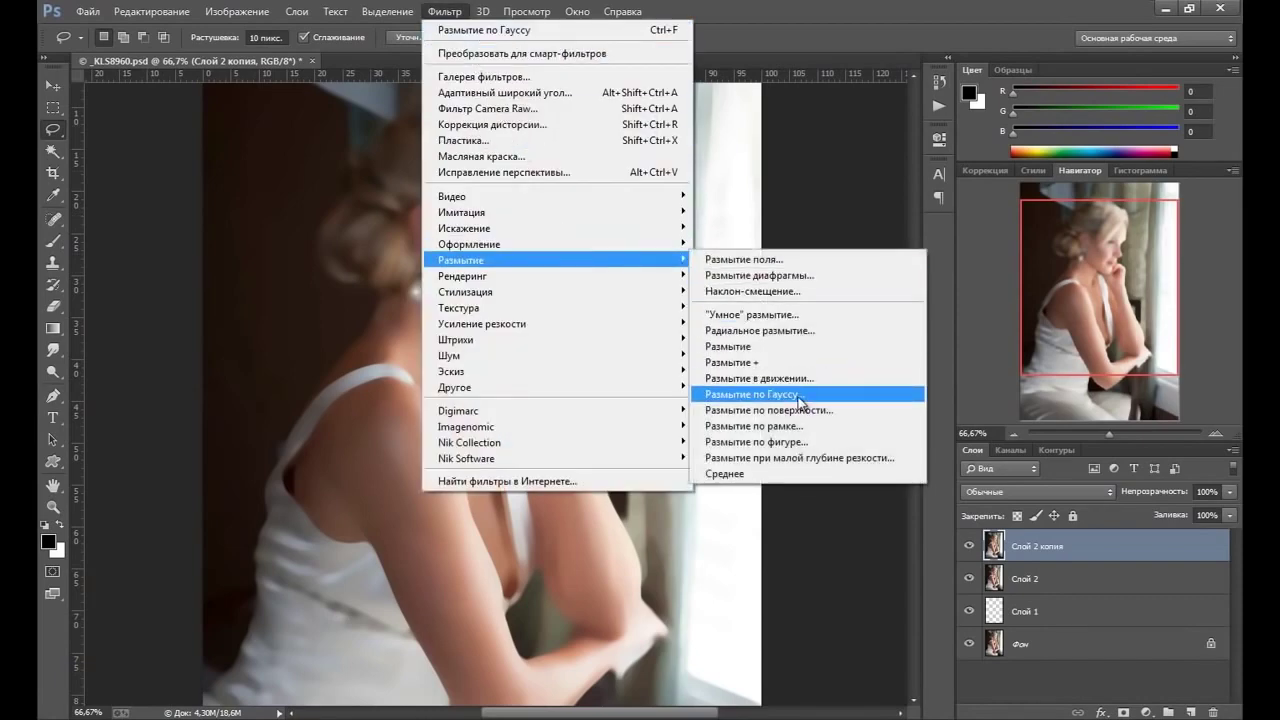
click(800, 394)
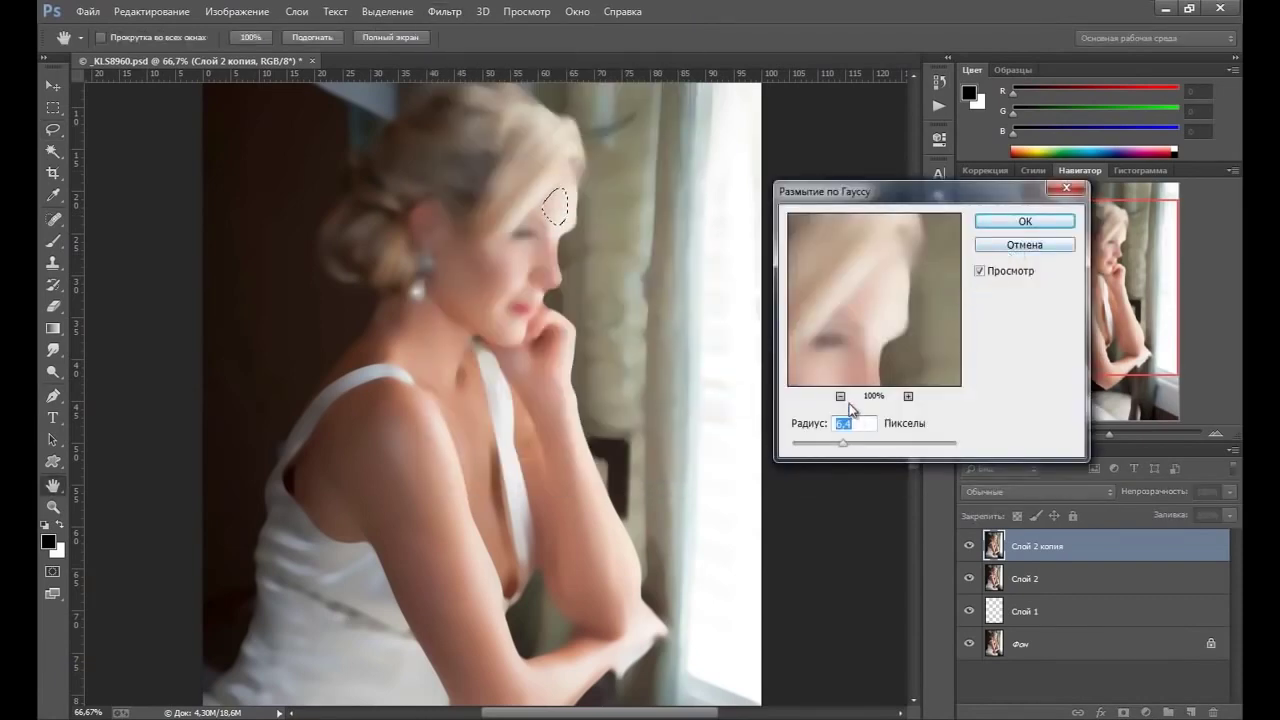
click(990, 221)
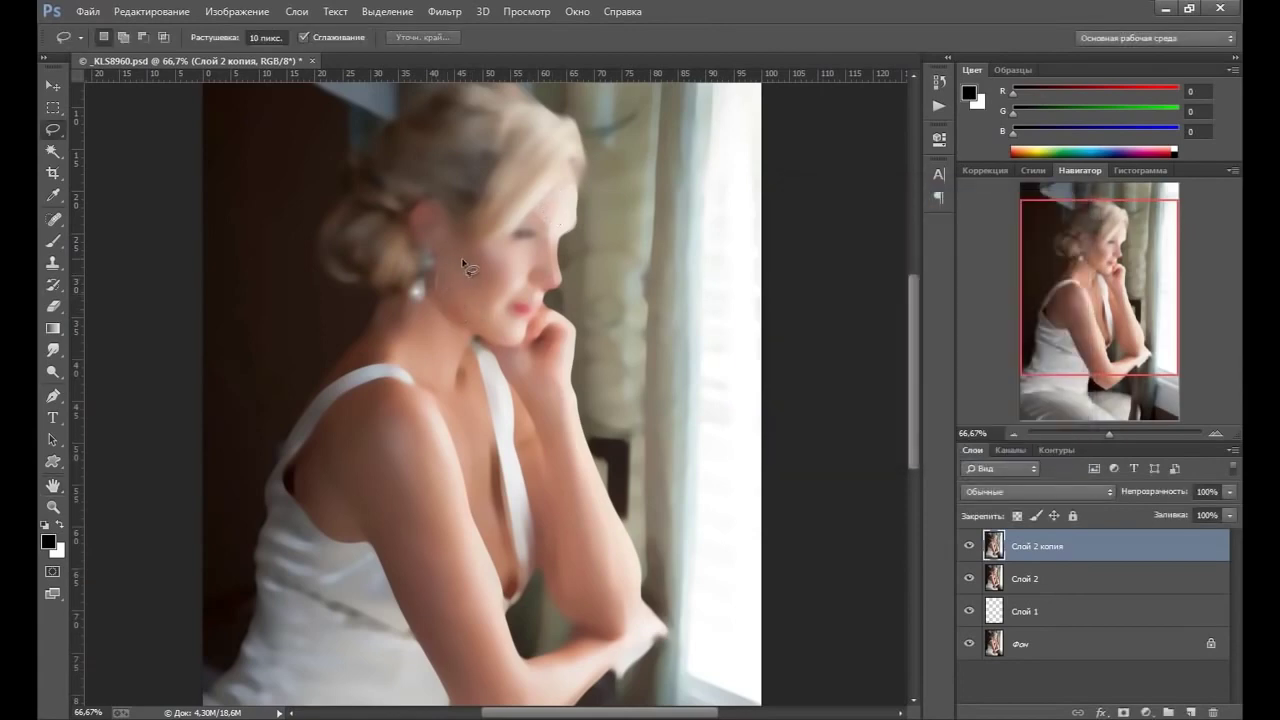
drag(485, 306, 512, 332)
click(444, 11)
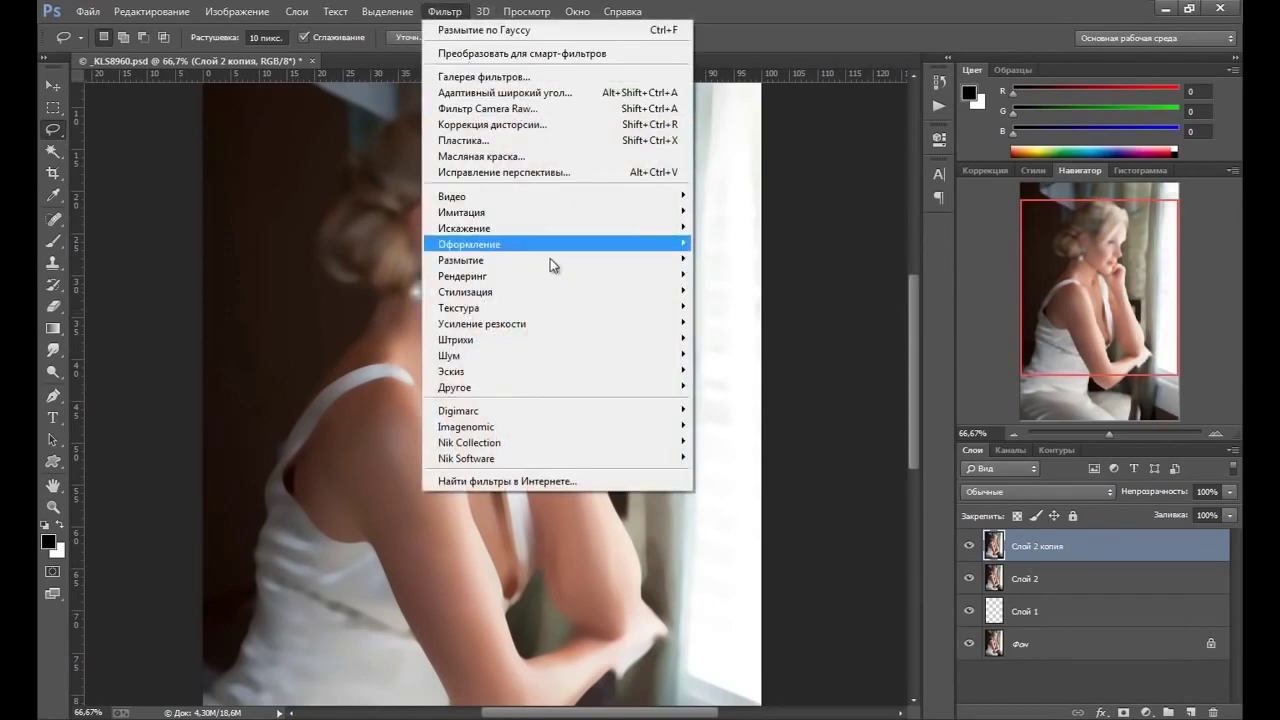
mouse_move(461, 260)
click(800, 396)
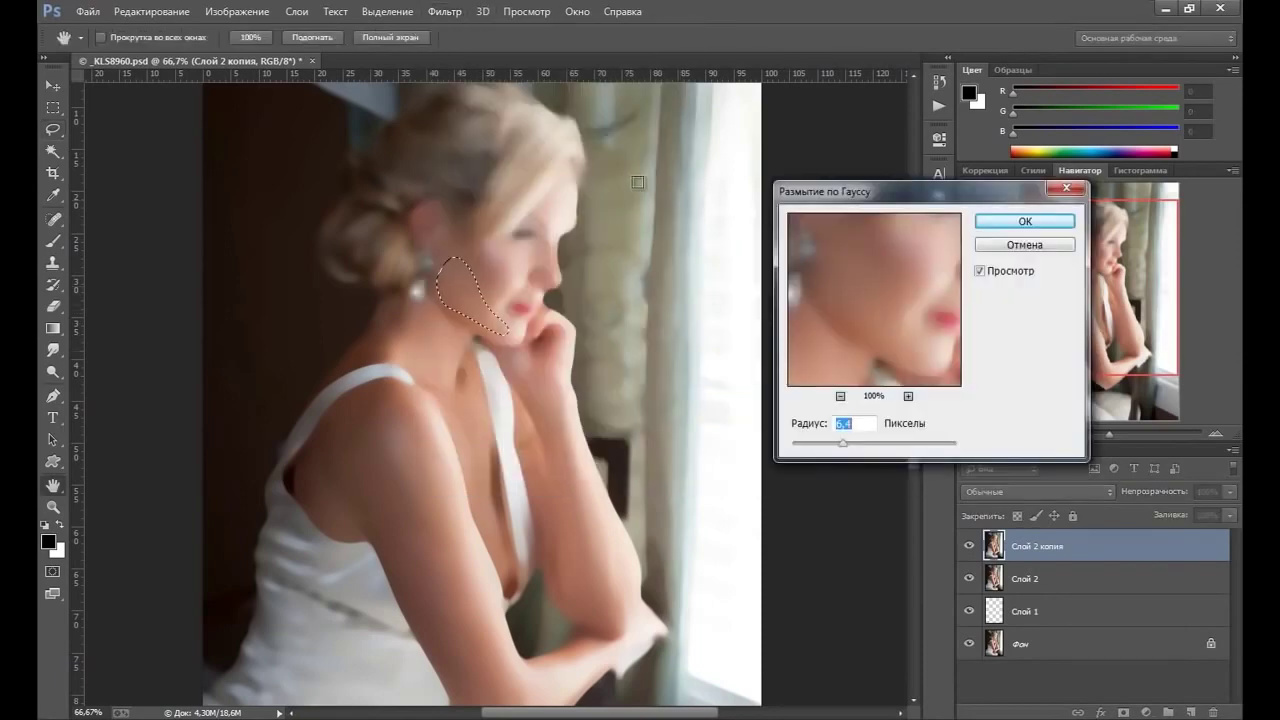
click(1022, 221)
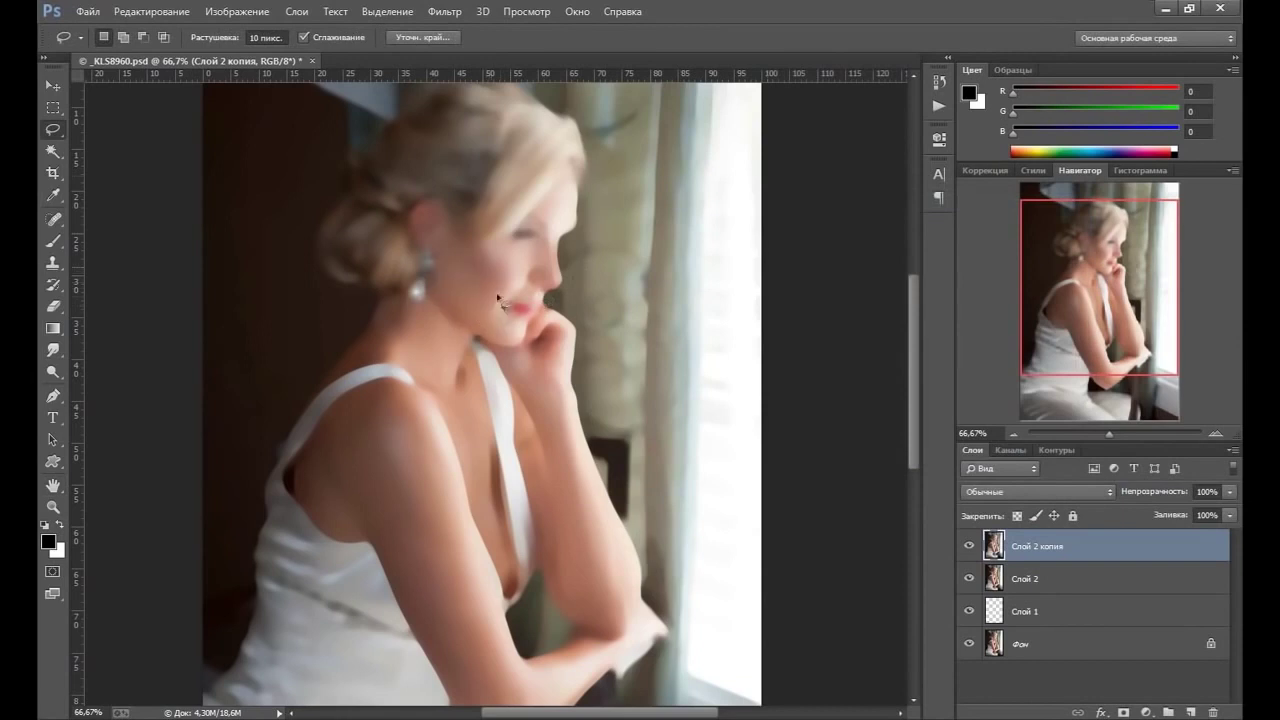
key(ctrl+d)
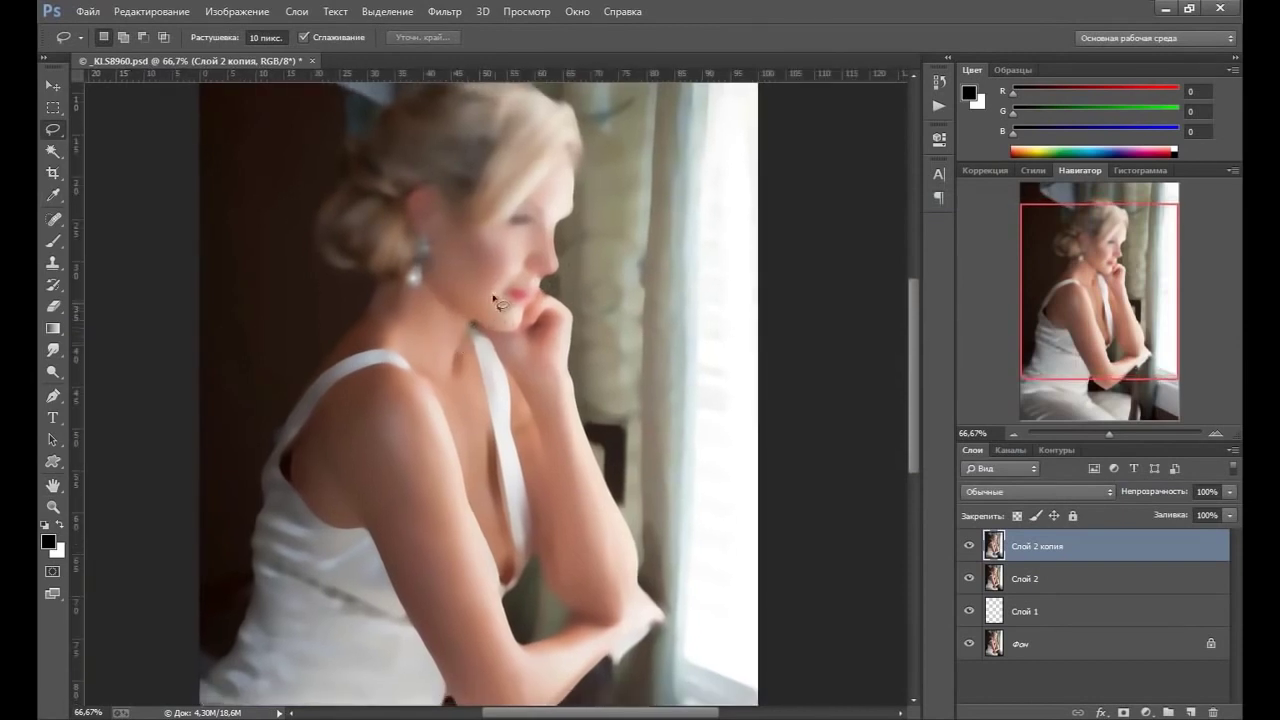
- Blur lassoed areas on the lower cheek and along the neck and collarbone
mouse_move(485, 295)
mouse_down()
mouse_move(488, 313)
mouse_move(485, 295)
mouse_up()
click(445, 11)
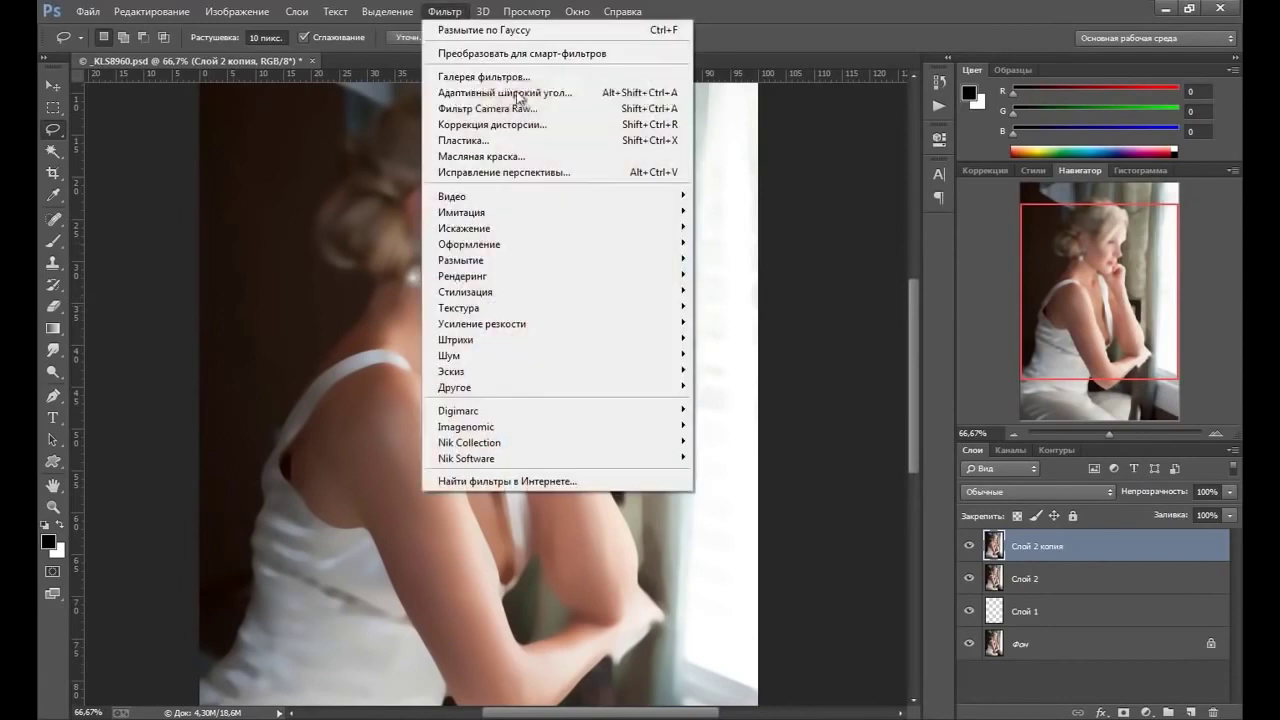
mouse_move(461, 260)
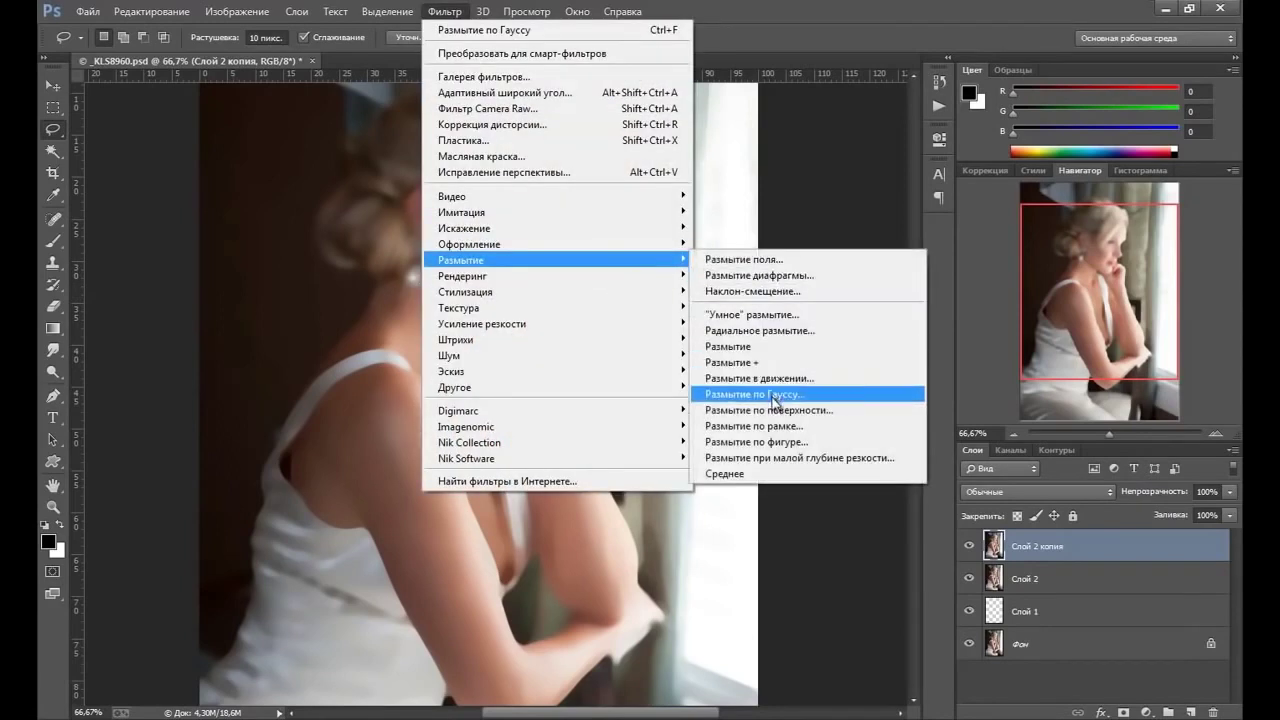
click(760, 391)
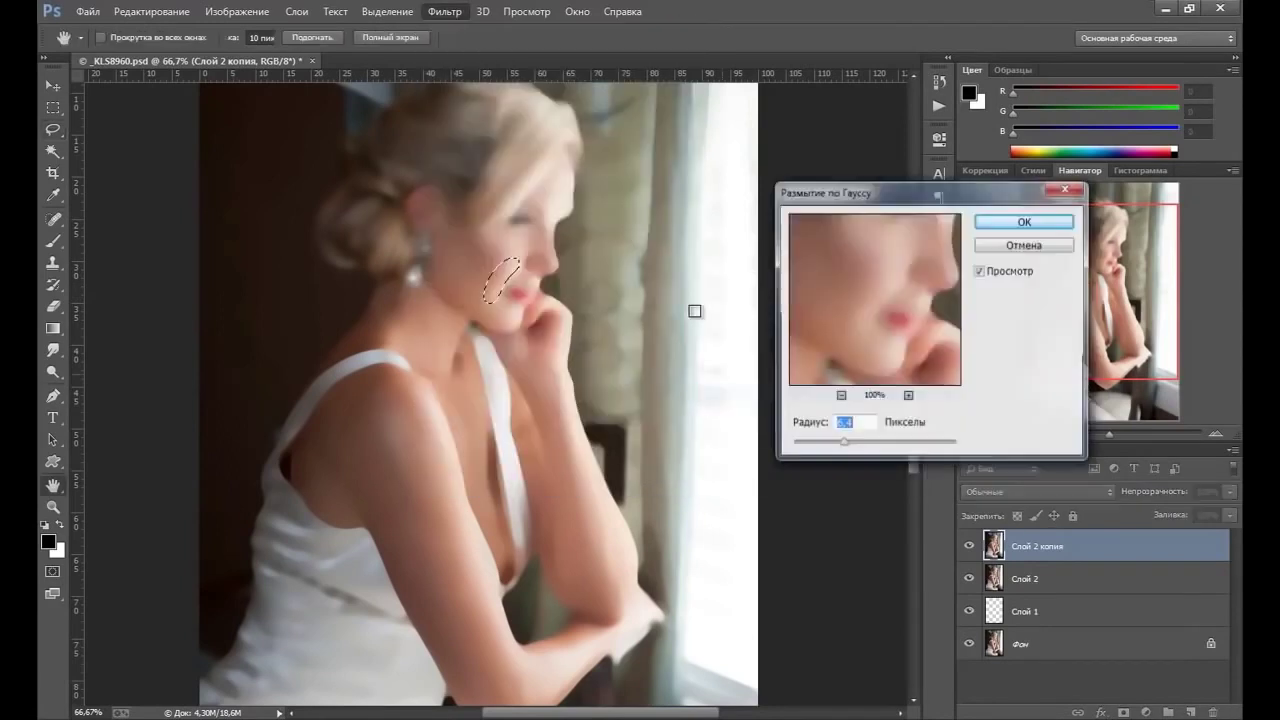
click(1005, 228)
key(ctrl+d)
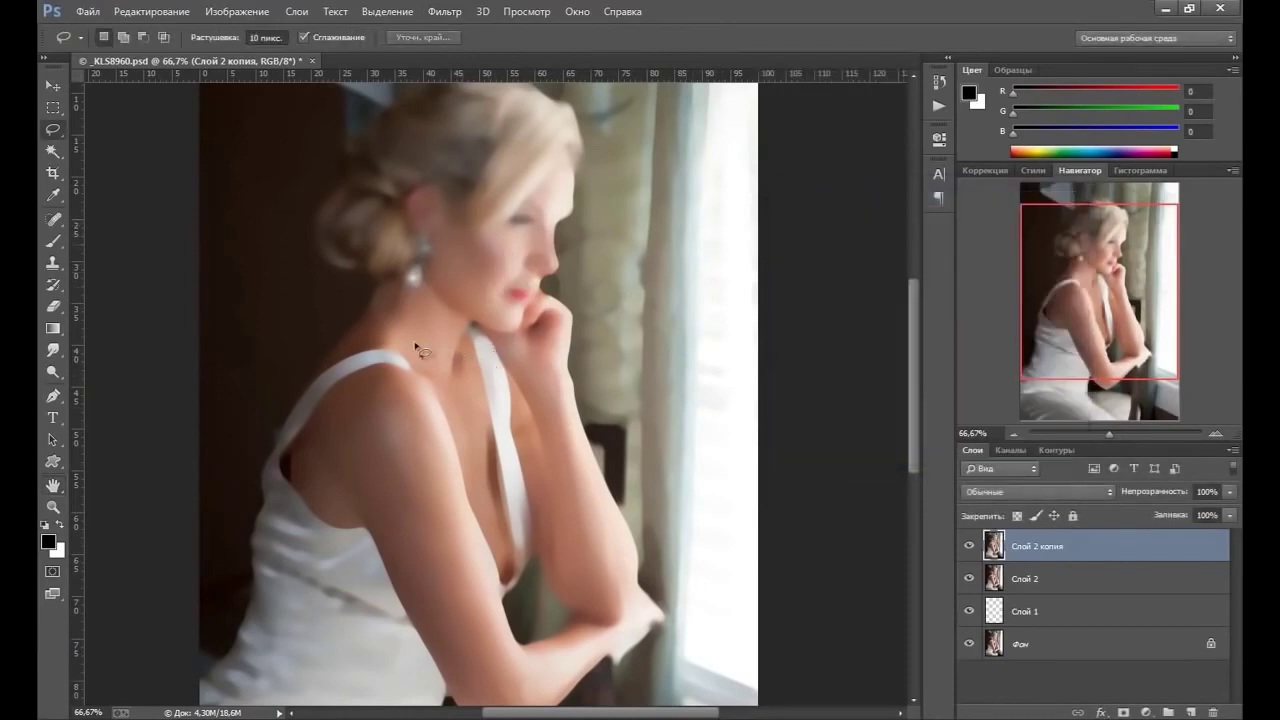
drag(345, 351, 370, 313)
mouse_move(455, 358)
mouse_down()
mouse_move(440, 380)
mouse_move(375, 350)
mouse_move(350, 358)
mouse_move(355, 340)
mouse_up()
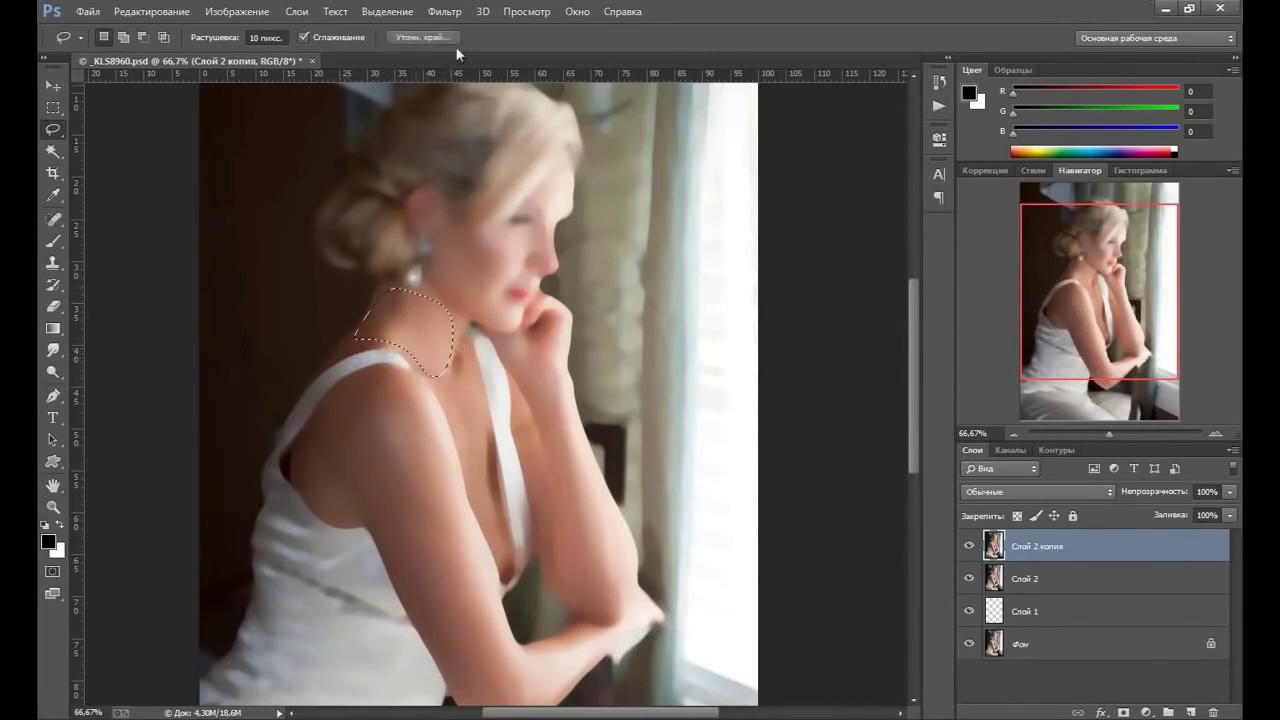
click(444, 11)
mouse_move(555, 260)
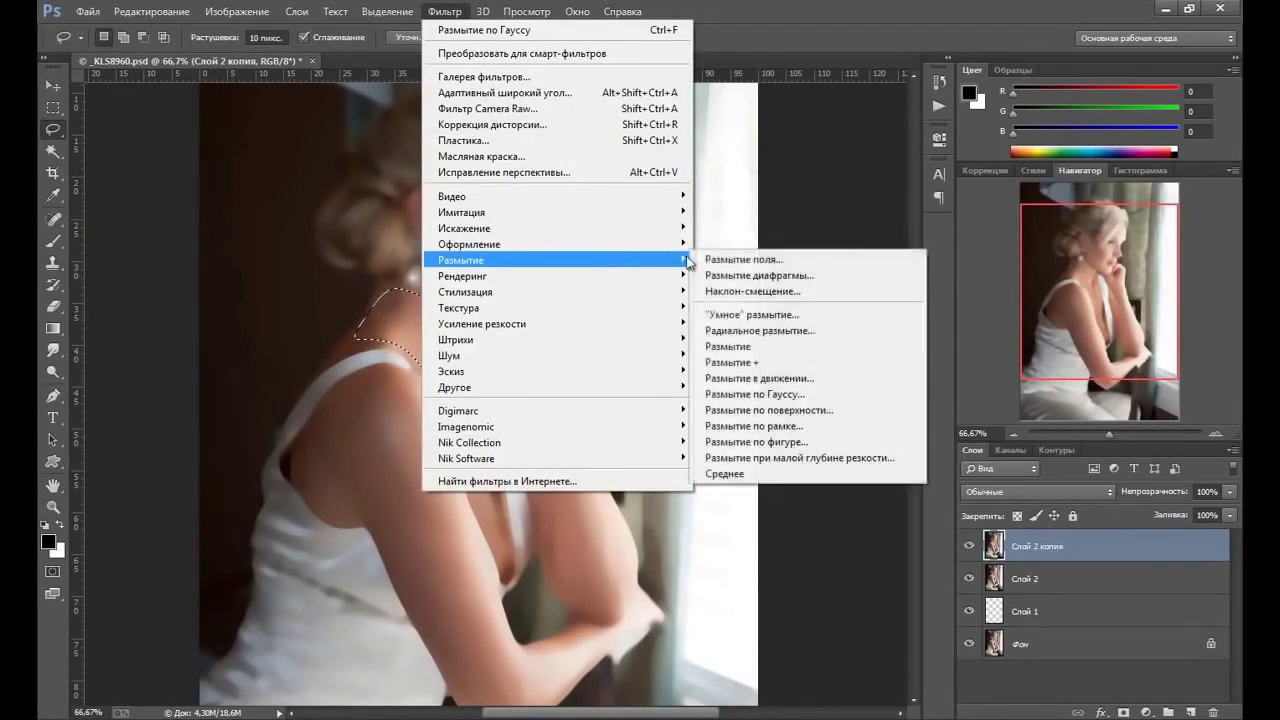
click(745, 374)
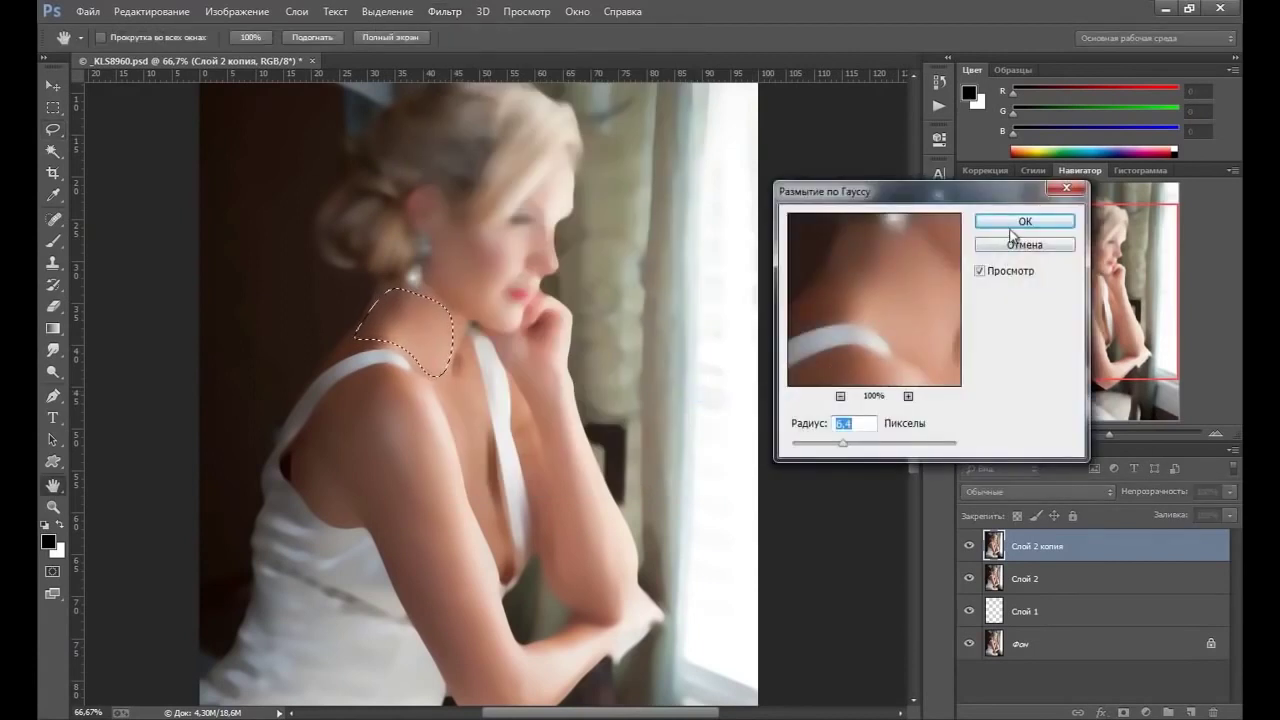
click(1022, 228)
key(ctrl+d)
- Blur lassoed areas over the shoulder, upper arm and raised forearm
drag(466, 418, 403, 351)
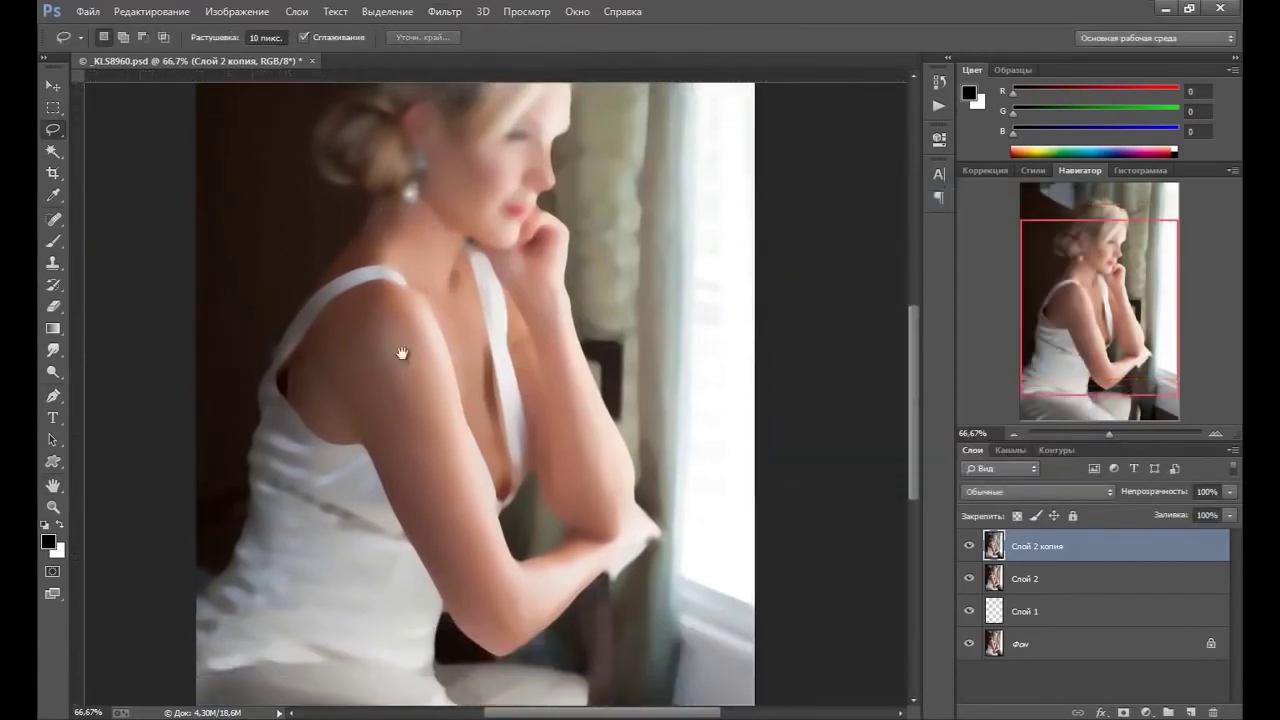
mouse_move(298, 377)
mouse_down()
mouse_move(456, 405)
mouse_move(510, 565)
mouse_move(480, 608)
mouse_up()
mouse_move(422, 522)
mouse_down()
mouse_move(386, 423)
mouse_move(326, 344)
mouse_up()
click(444, 11)
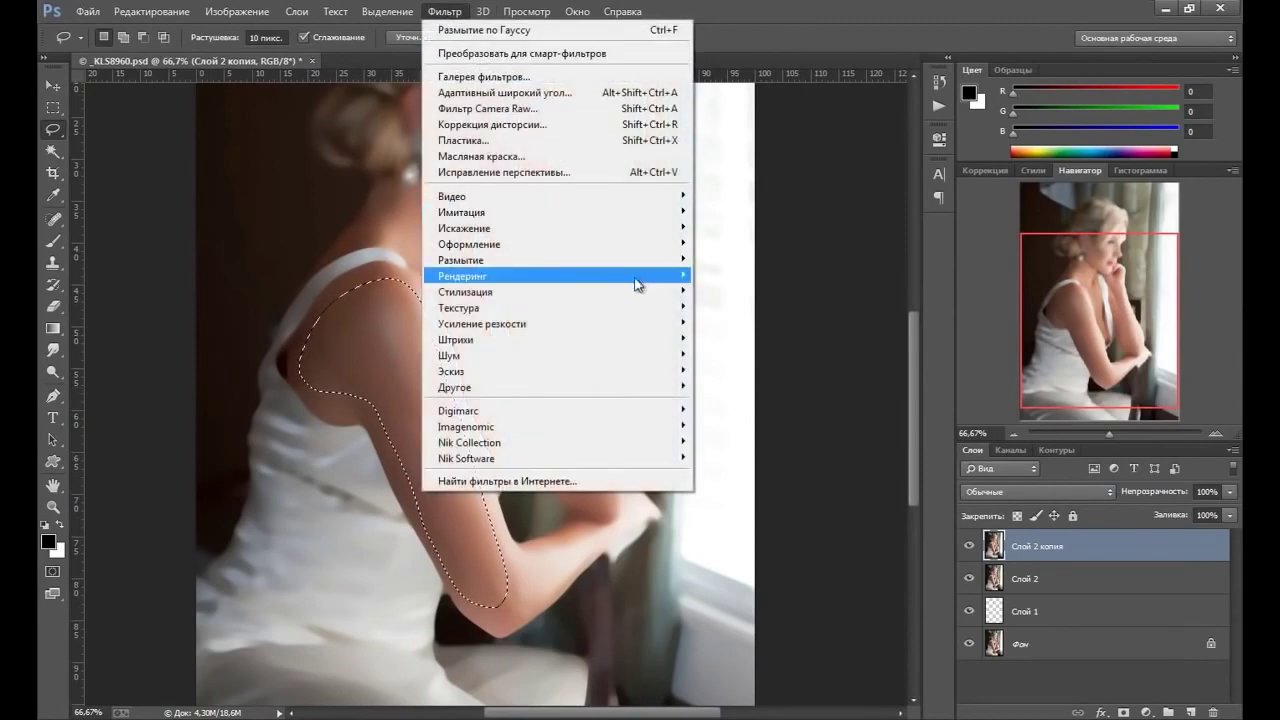
mouse_move(555, 260)
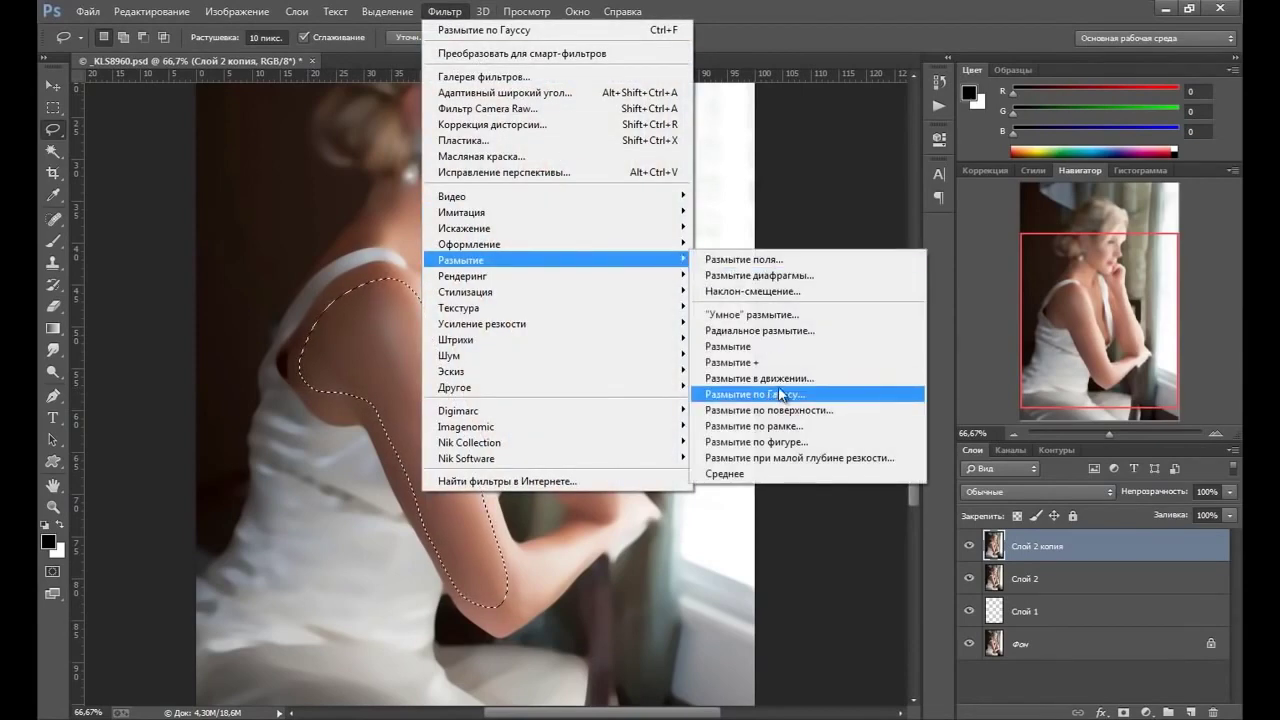
click(782, 396)
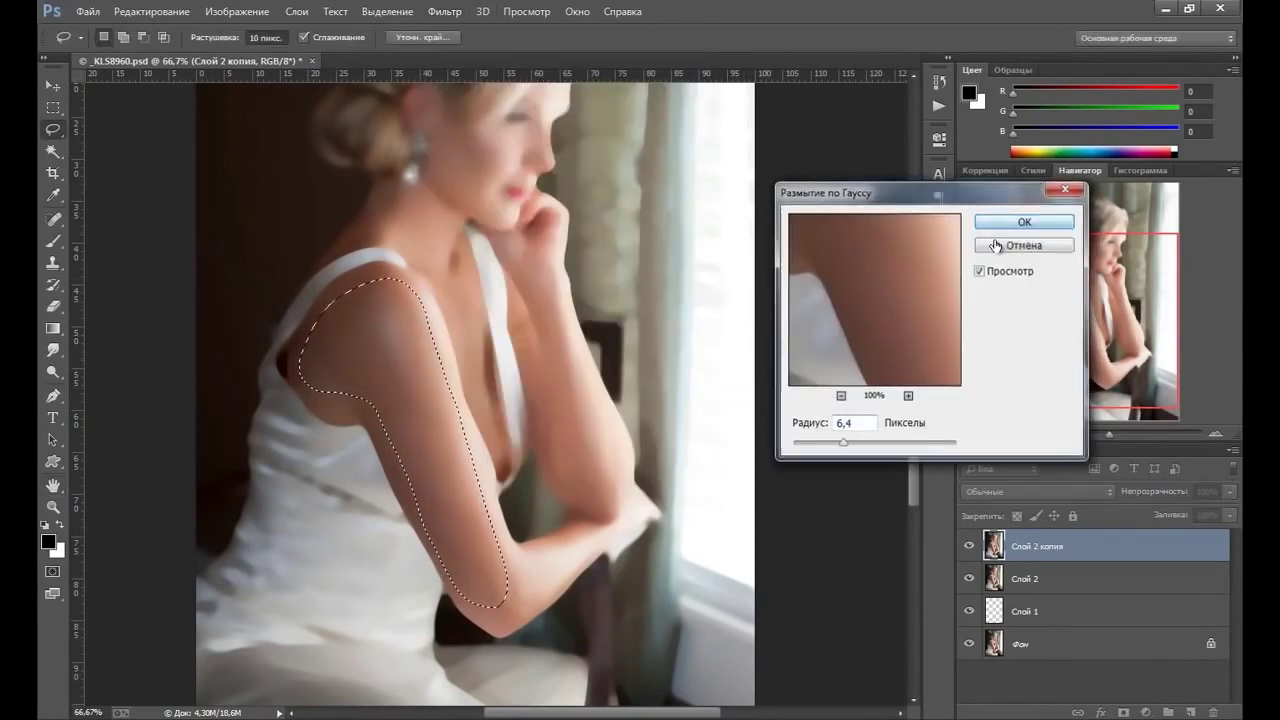
click(1030, 222)
key(ctrl+d)
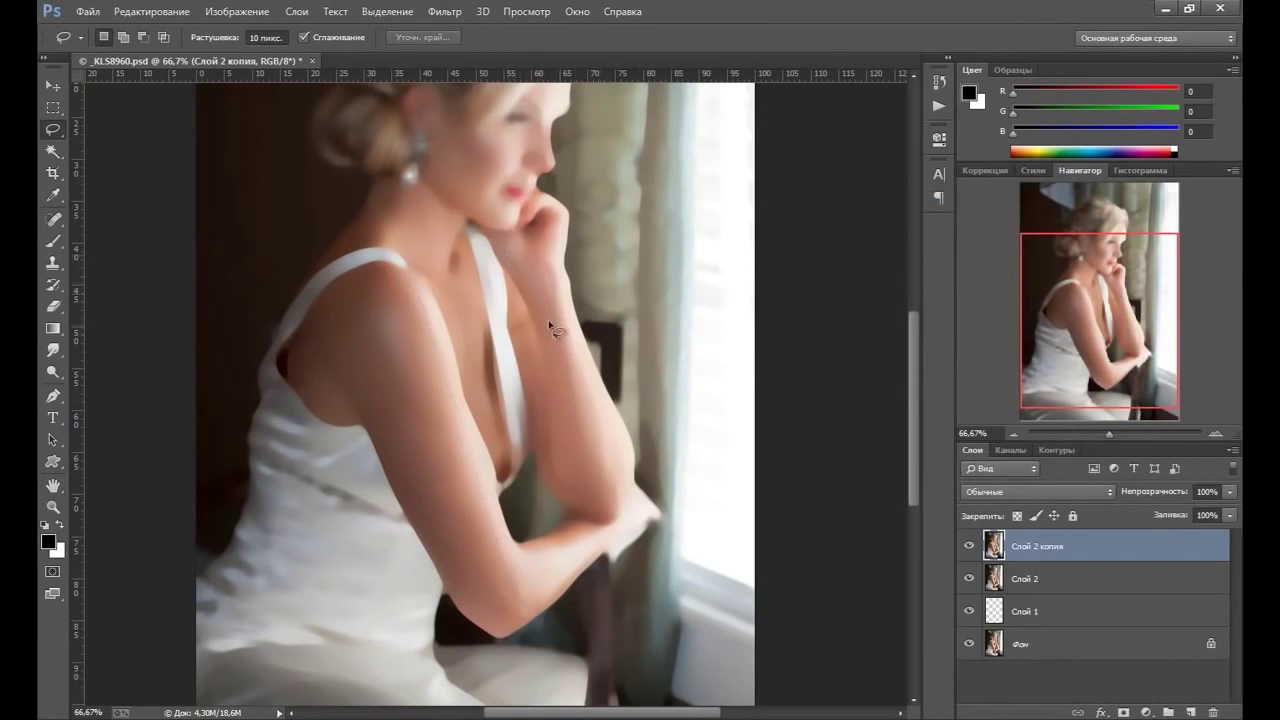
drag(605, 512, 550, 262)
click(445, 11)
mouse_move(555, 260)
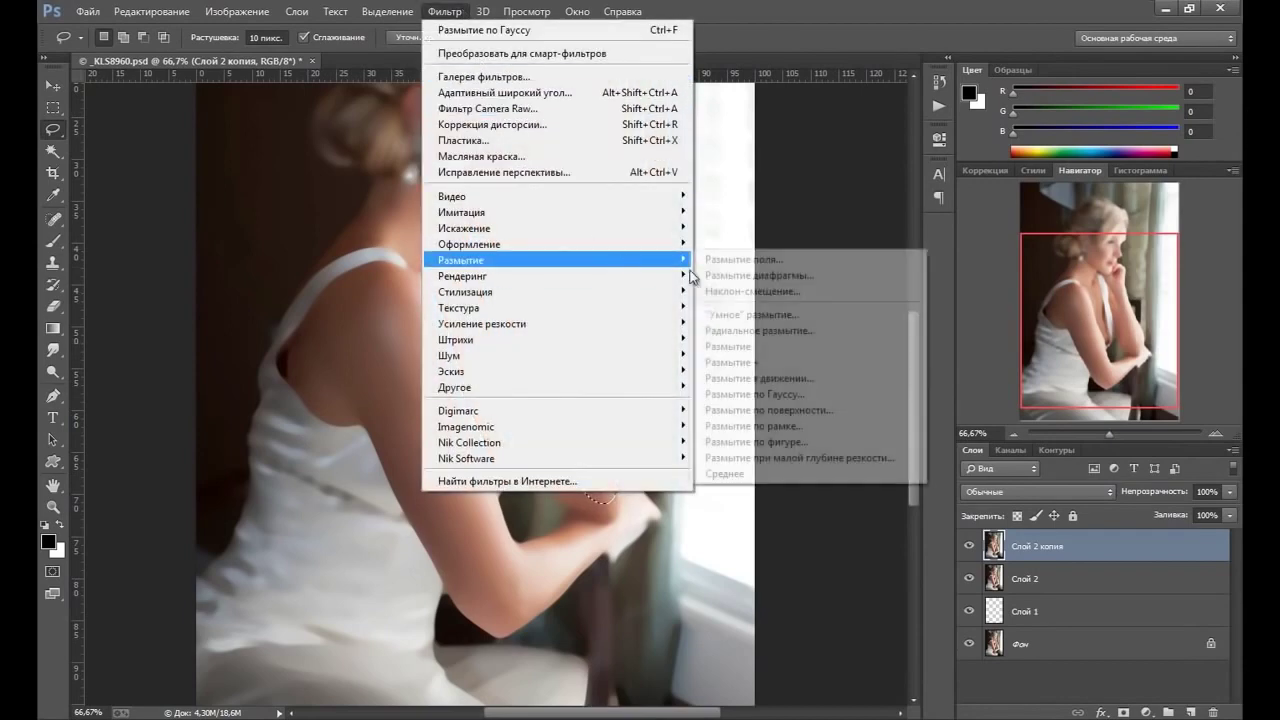
click(930, 377)
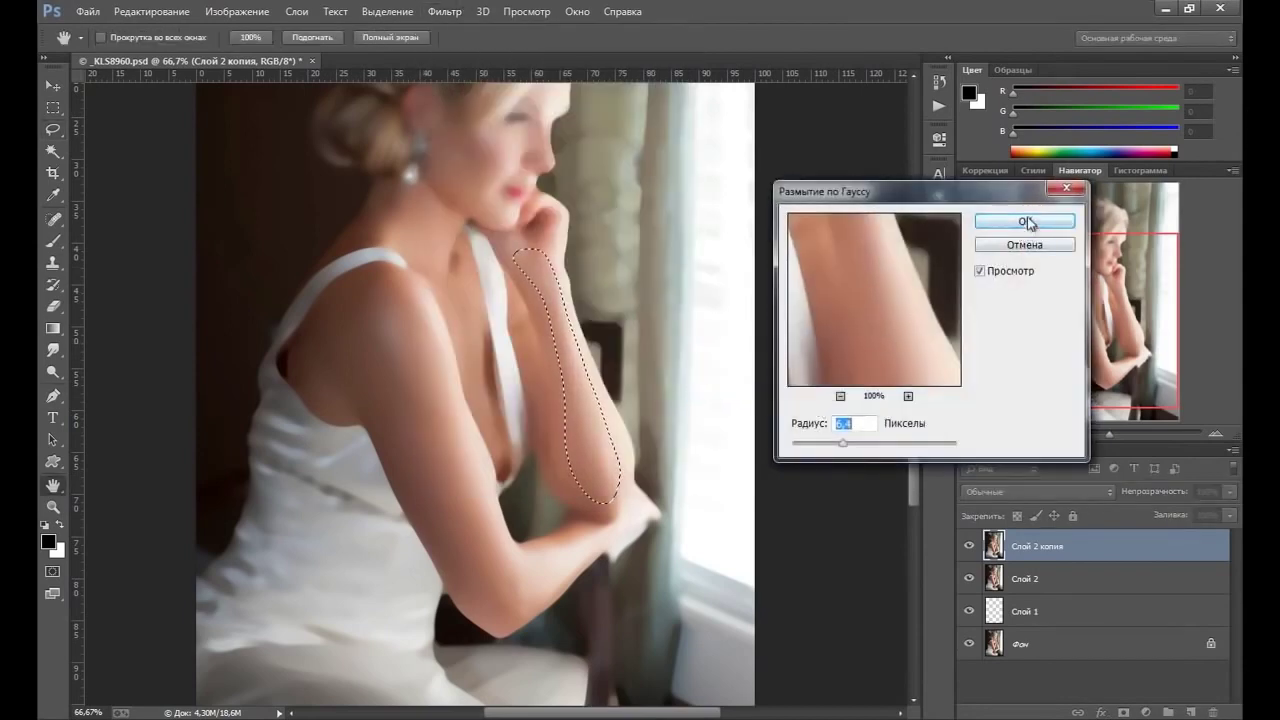
click(1023, 220)
key(ctrl+d)
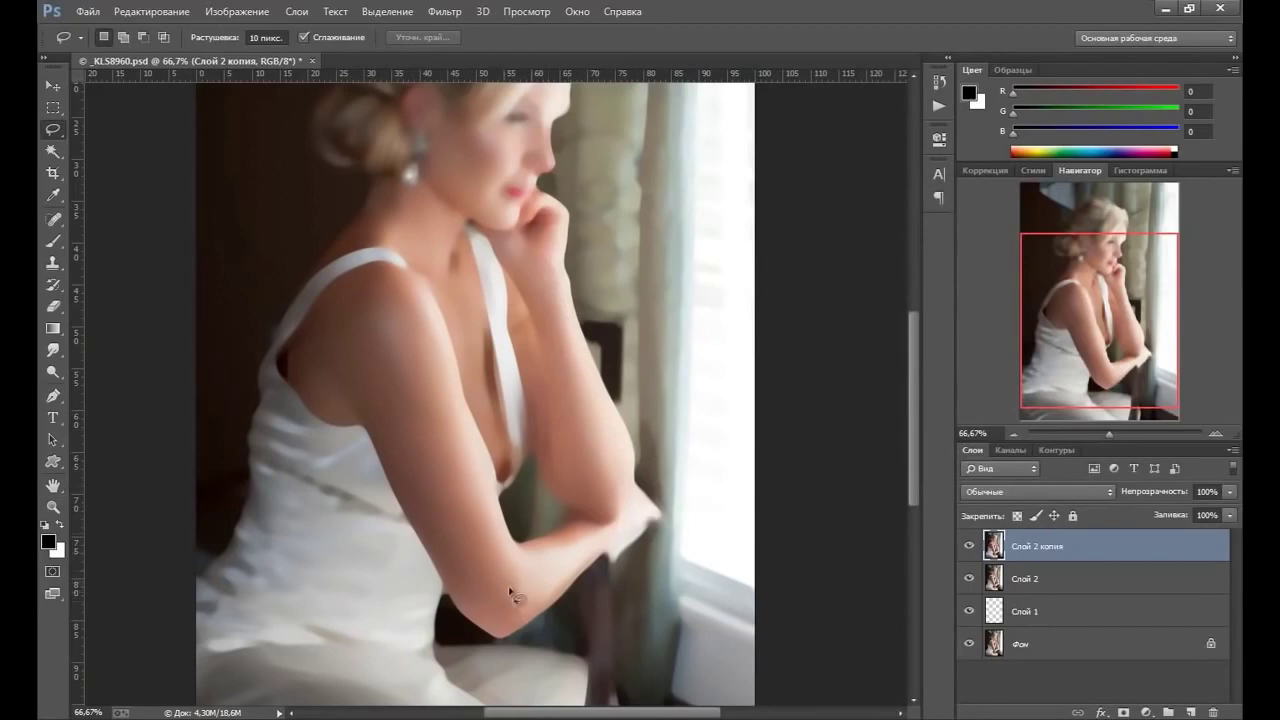
- Blur a small lassoed patch near the elbow and drop the selection
drag(546, 563, 550, 565)
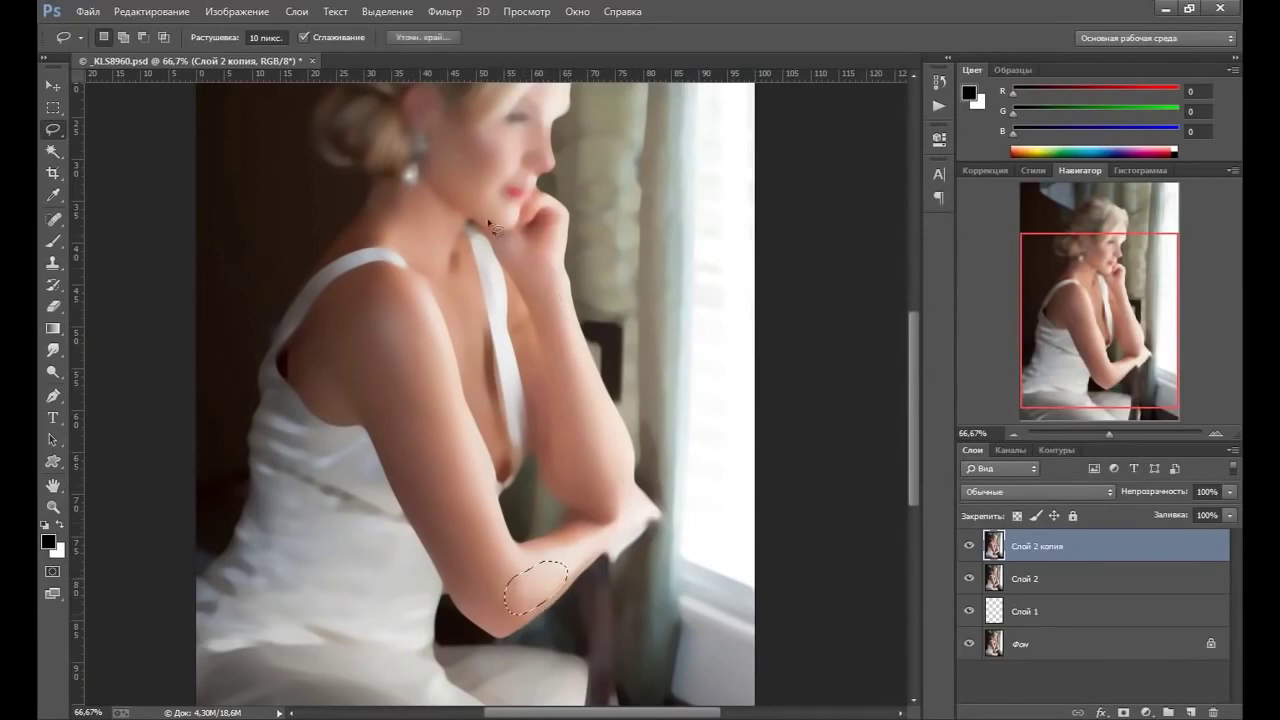
click(444, 11)
mouse_move(461, 260)
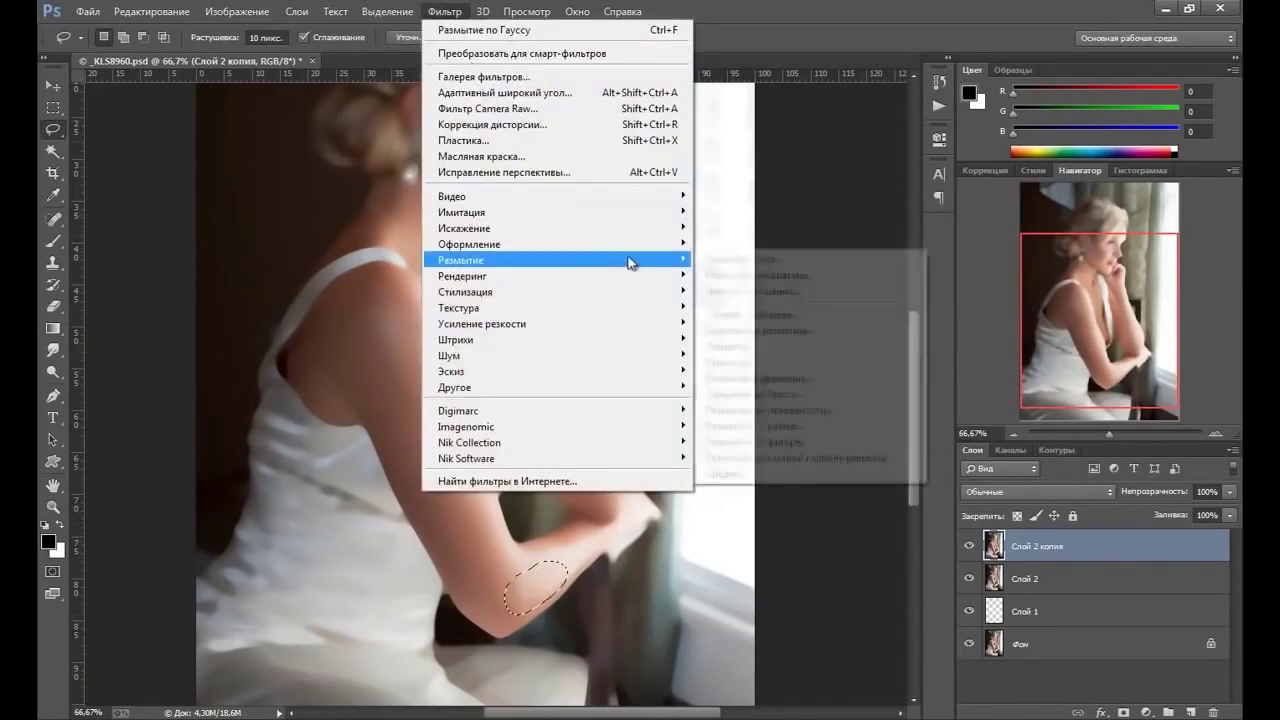
click(786, 397)
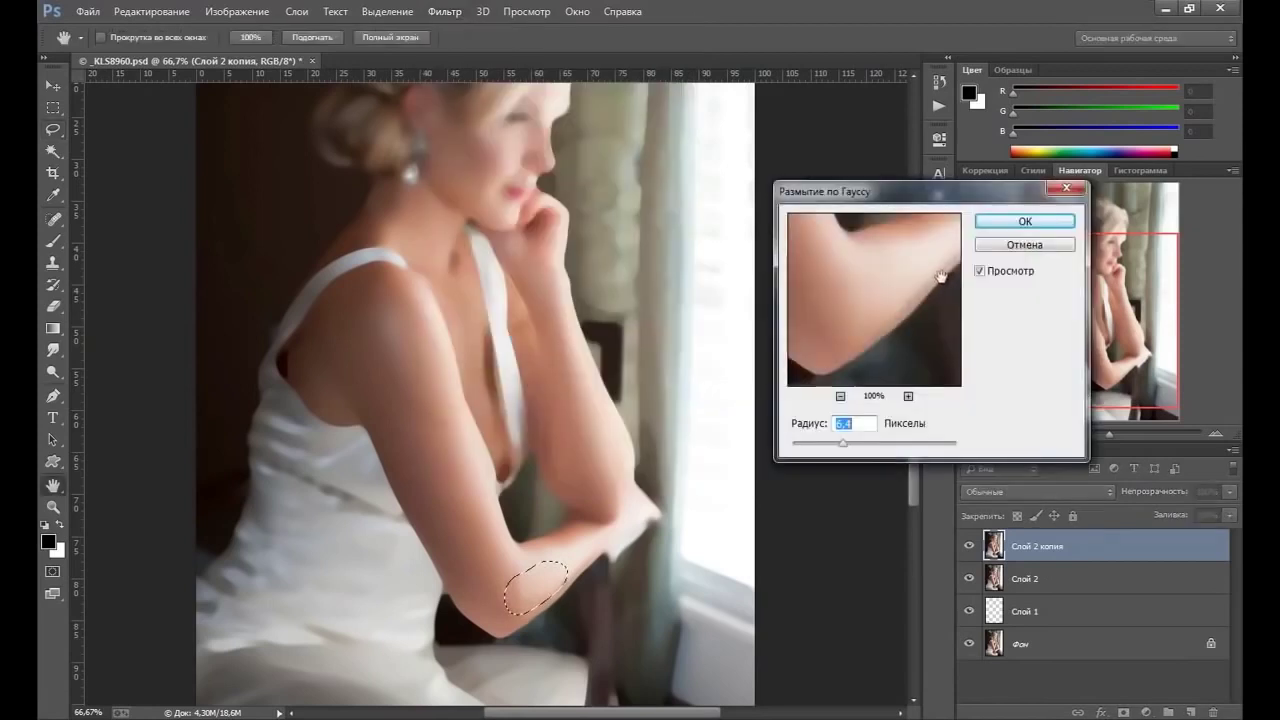
click(1008, 218)
key(ctrl+d)
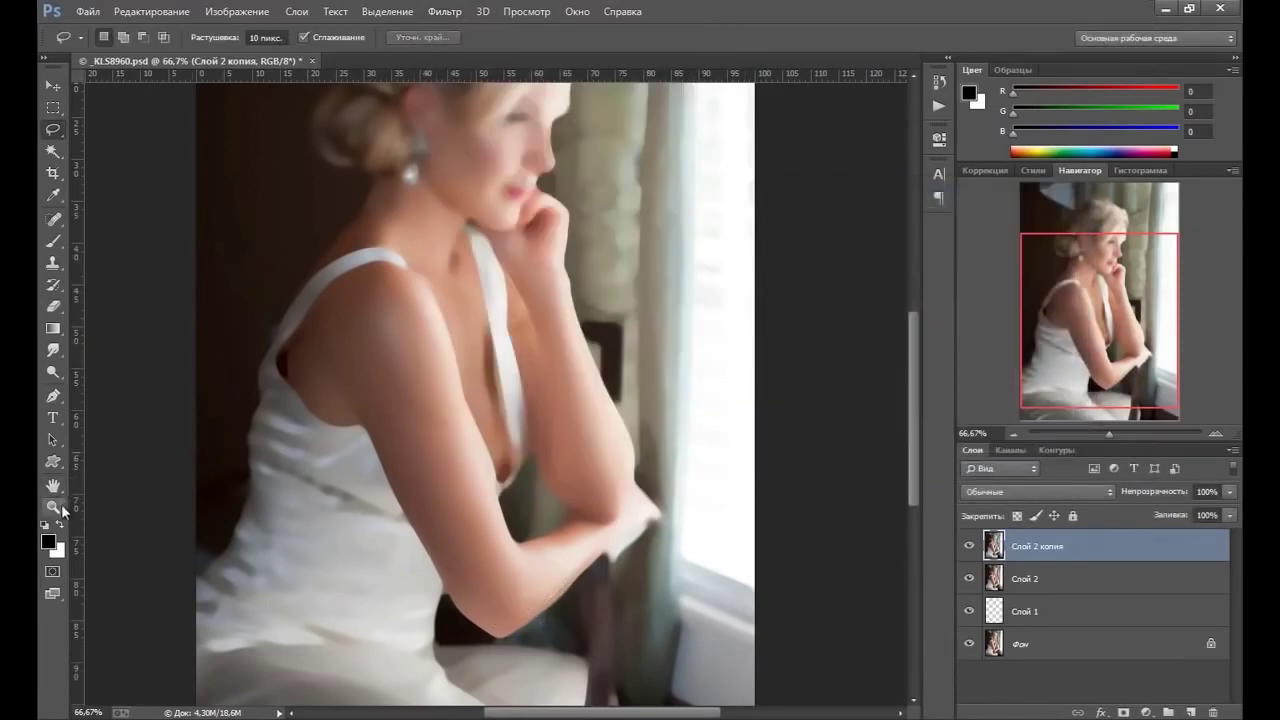
click(53, 507)
- Fit the image on screen, toggle the blurred top layer to compare, and zoom into the chest
right_click(552, 368)
click(590, 374)
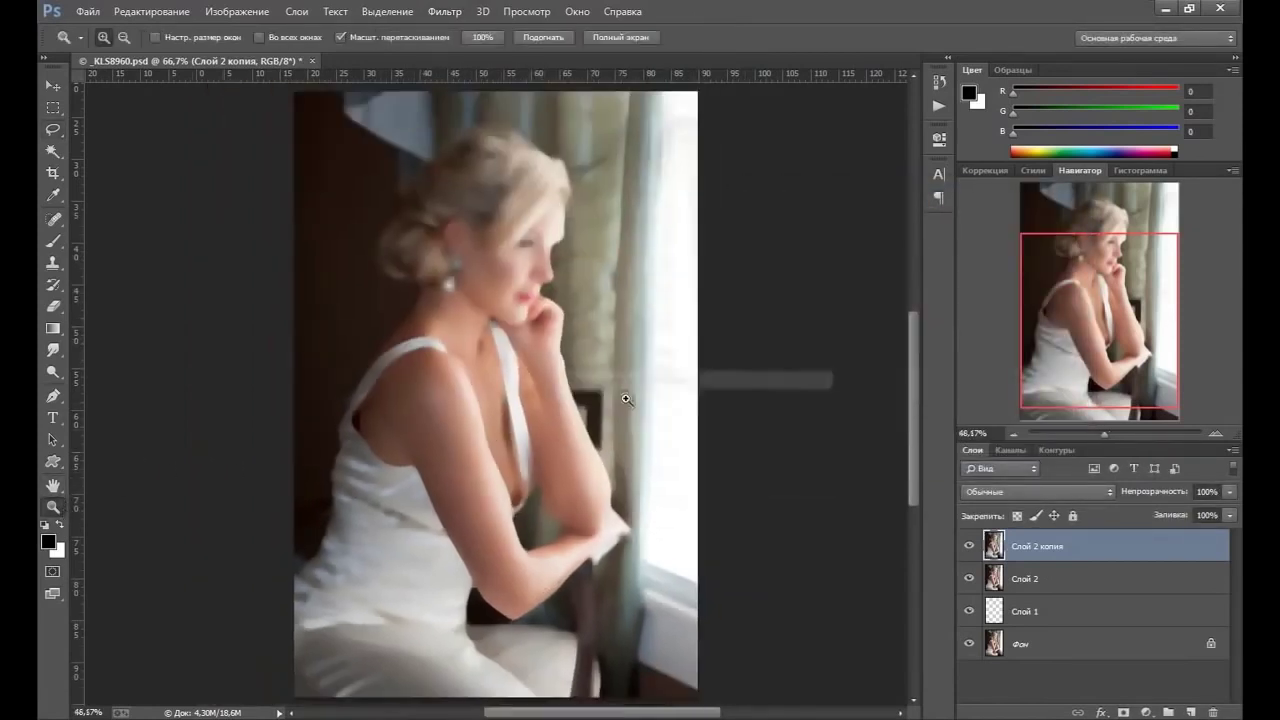
click(538, 408)
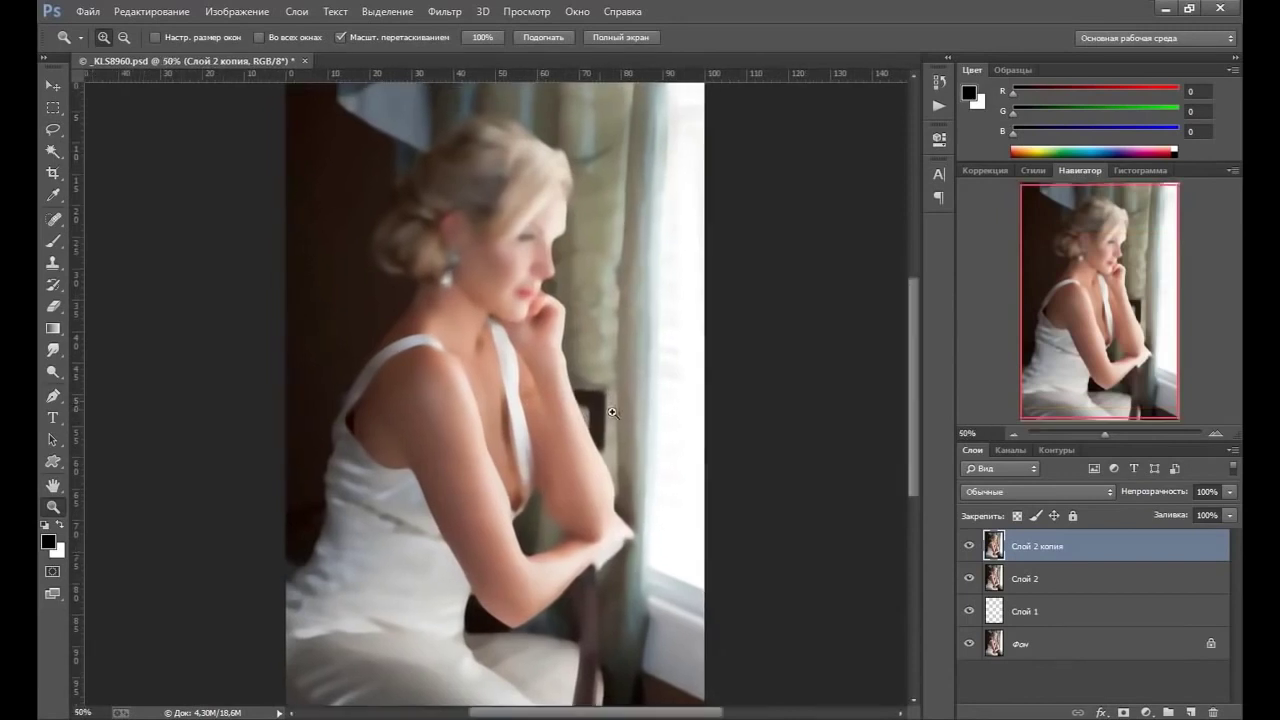
click(970, 547)
click(970, 547)
click(503, 410)
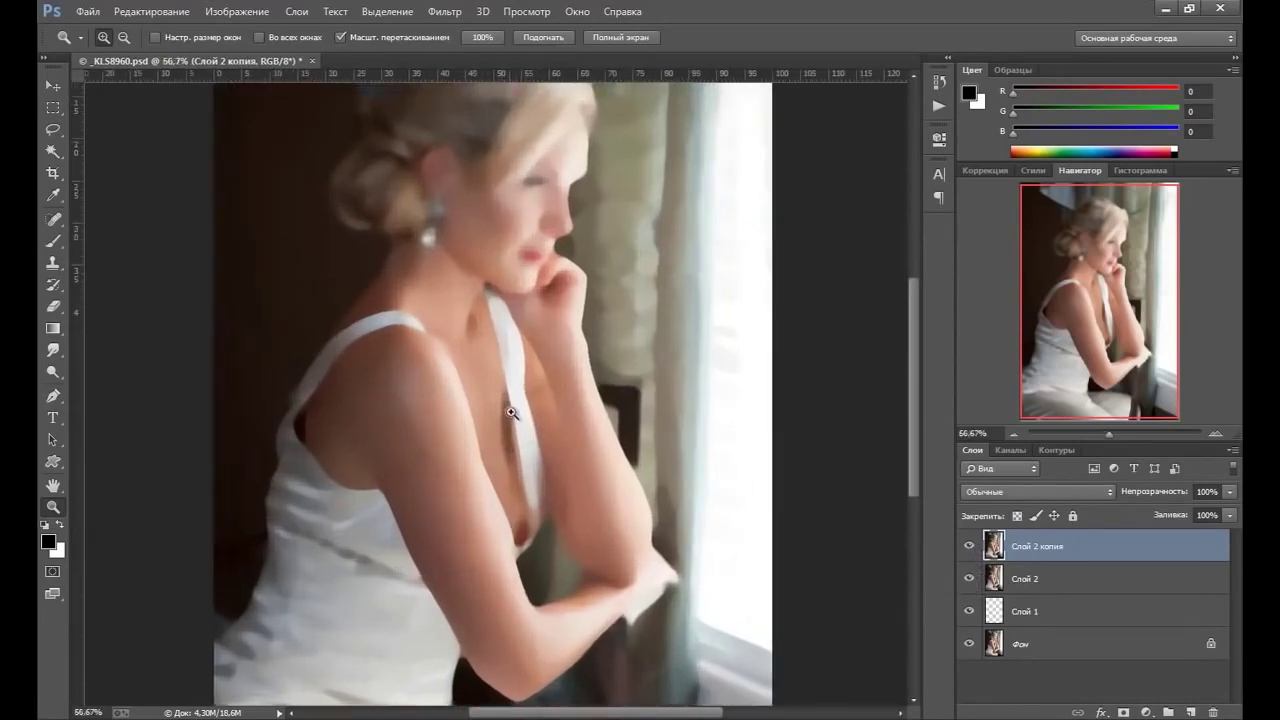
- Lasso the necklace area and apply the 6,4-pixel Gaussian Blur to it
click(53, 131)
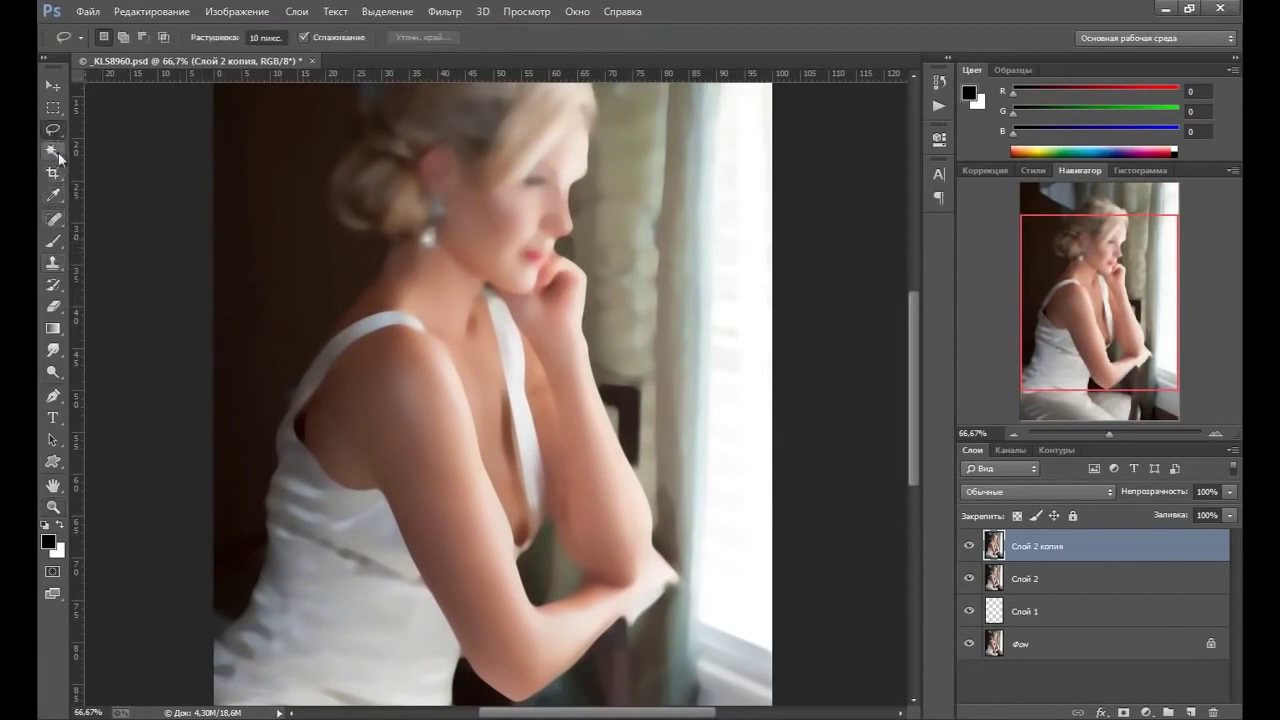
mouse_move(462, 328)
mouse_down()
mouse_move(523, 488)
mouse_move(489, 442)
mouse_up()
mouse_move(513, 475)
mouse_down()
mouse_move(489, 329)
mouse_move(466, 330)
mouse_up()
click(444, 11)
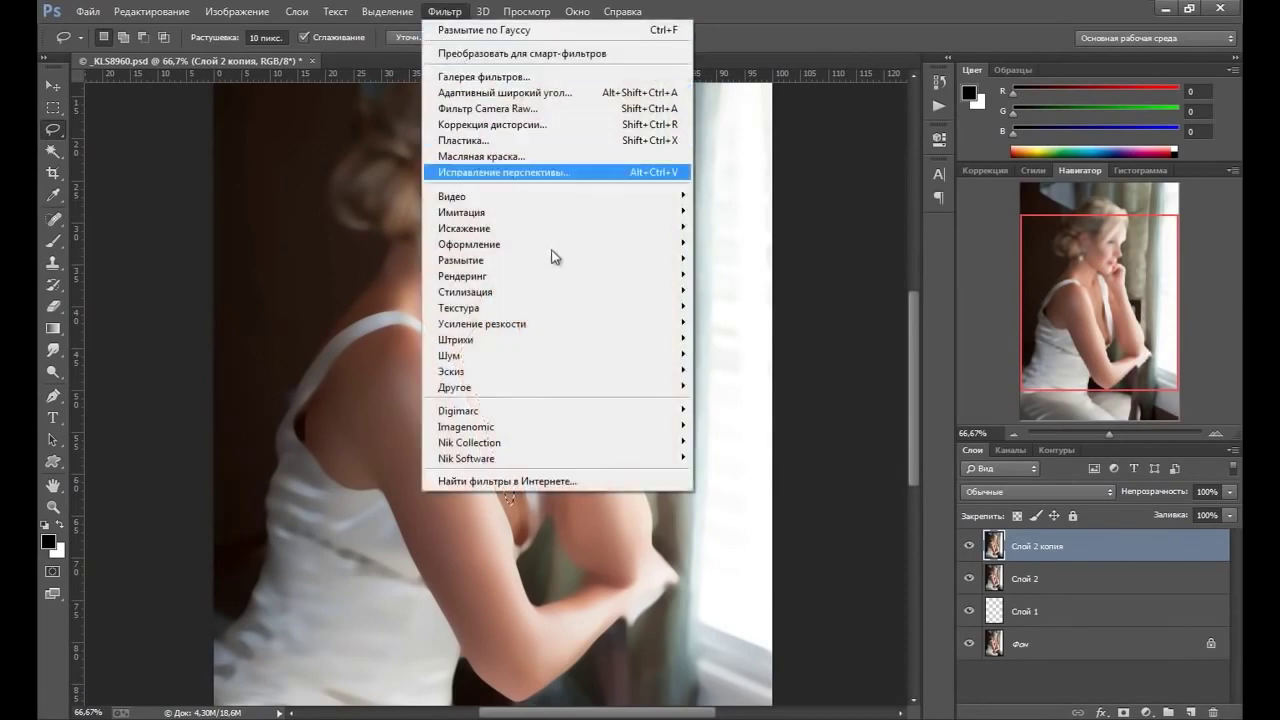
mouse_move(461, 260)
click(760, 398)
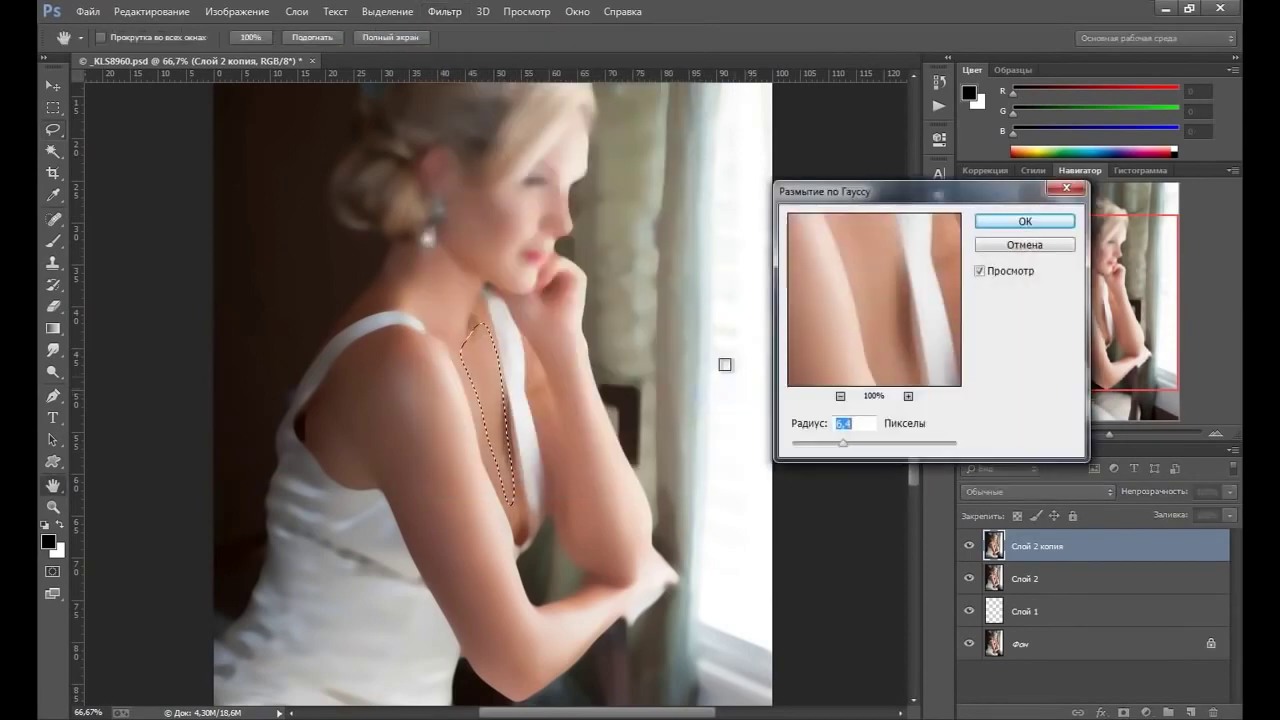
click(1025, 222)
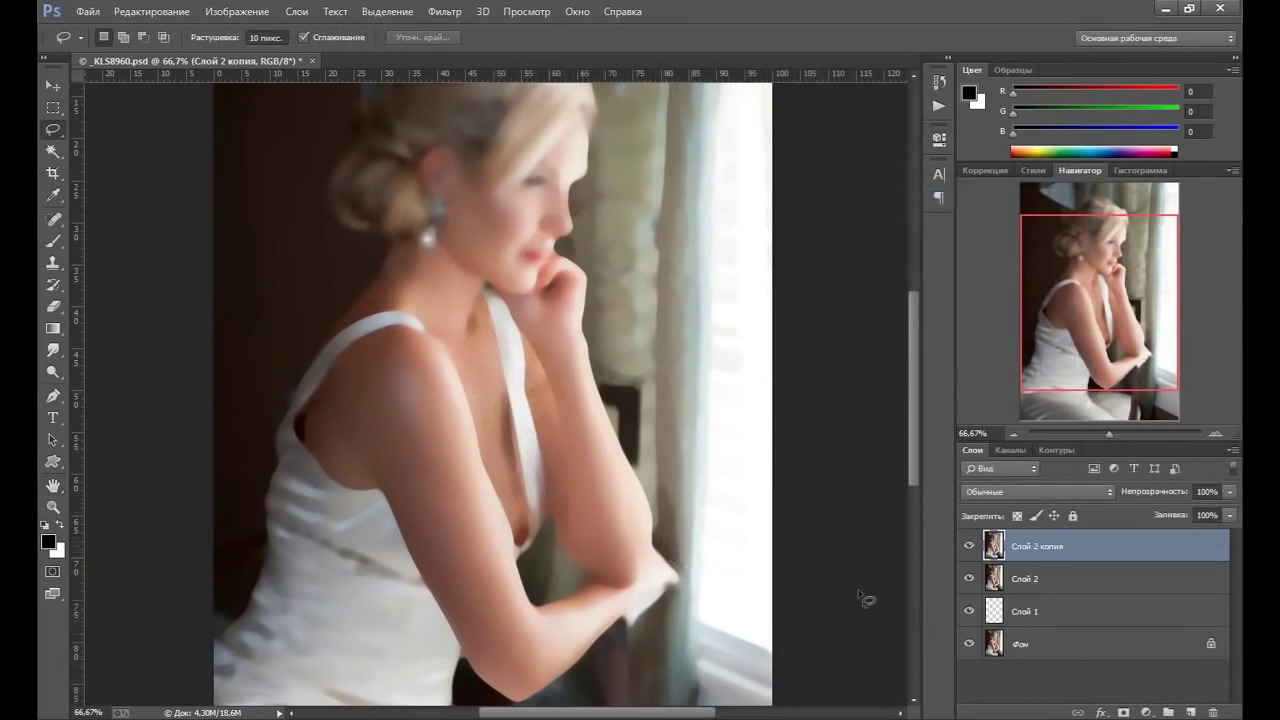
- Apply Image from Слой 2 with Add blending, Invert checked, scale 2 and offset 1
click(236, 11)
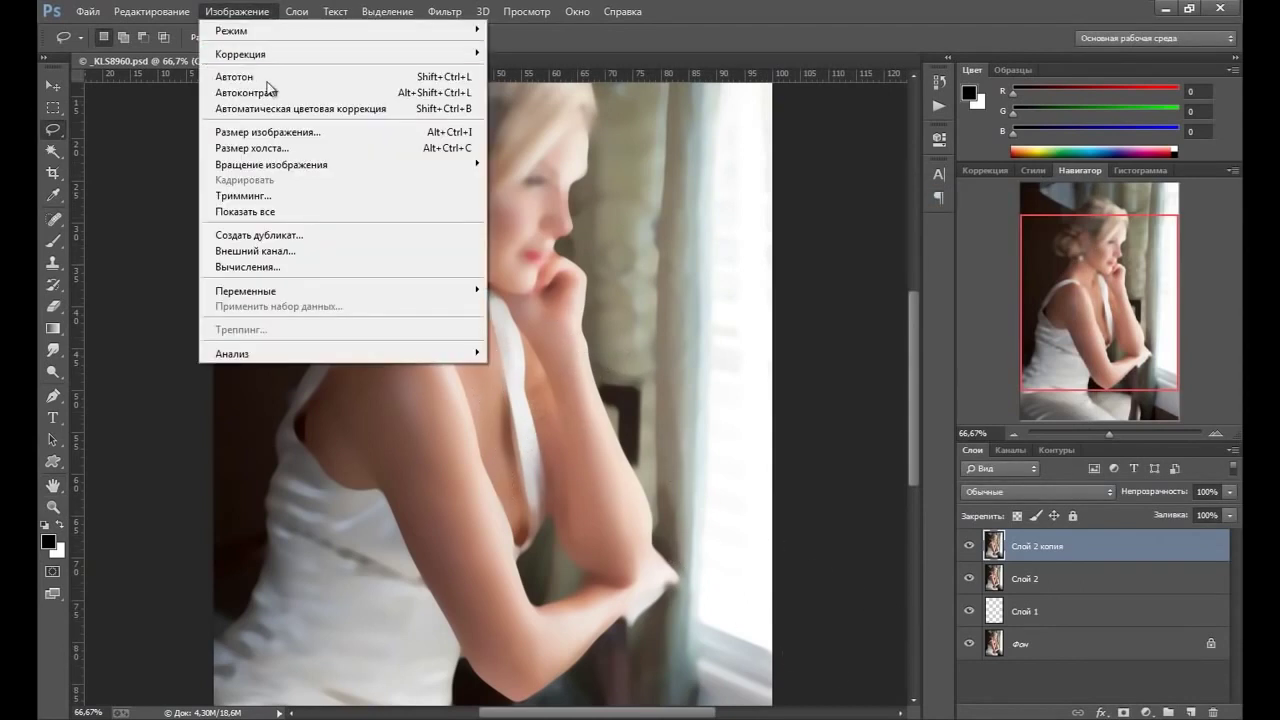
click(267, 250)
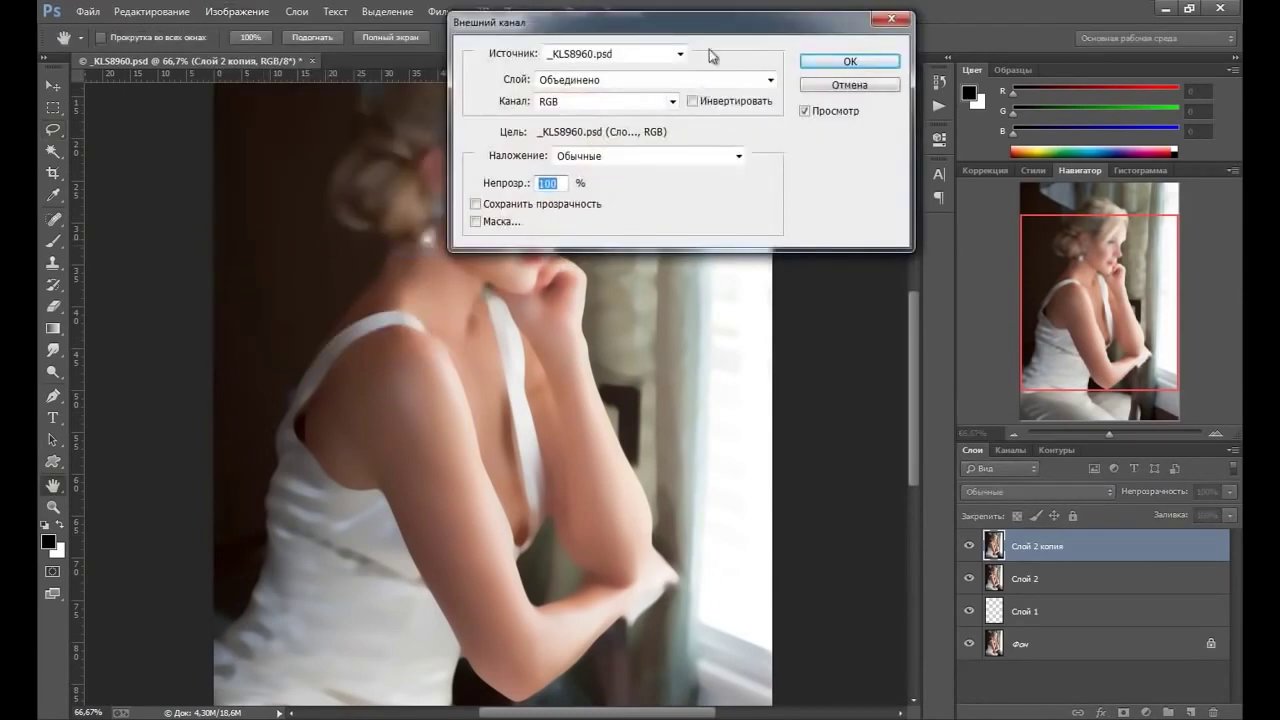
click(768, 84)
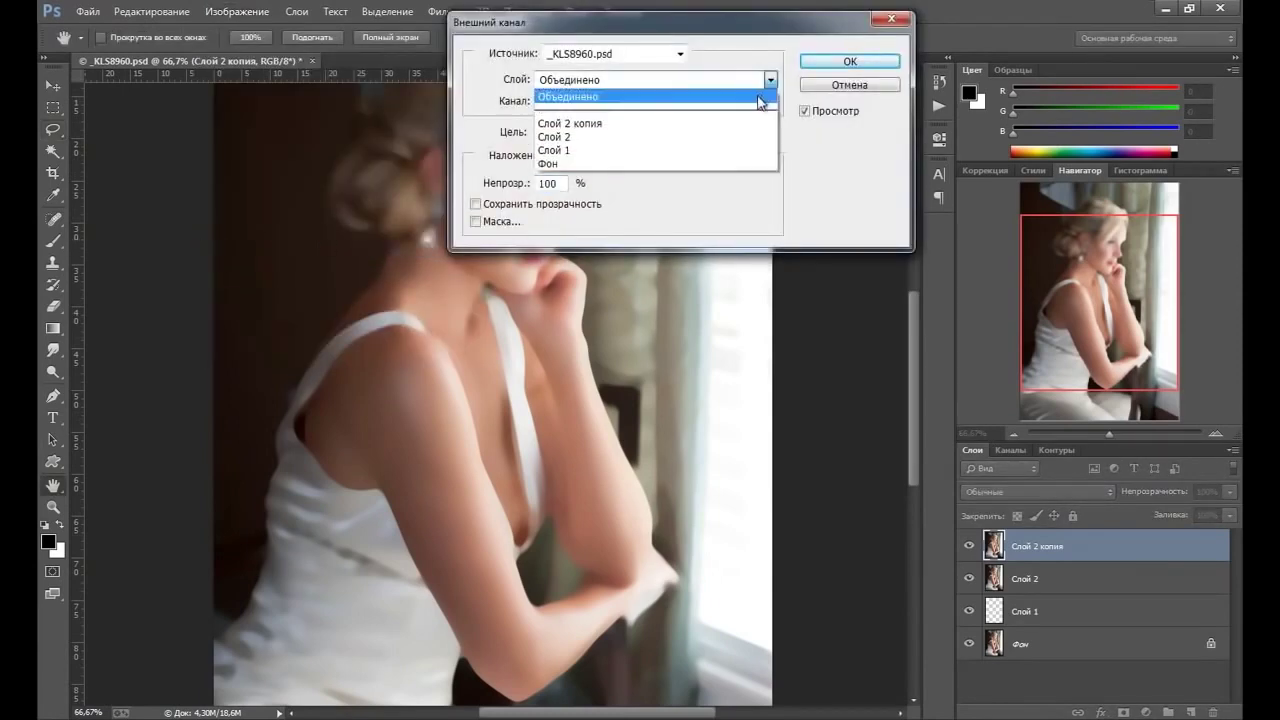
click(630, 139)
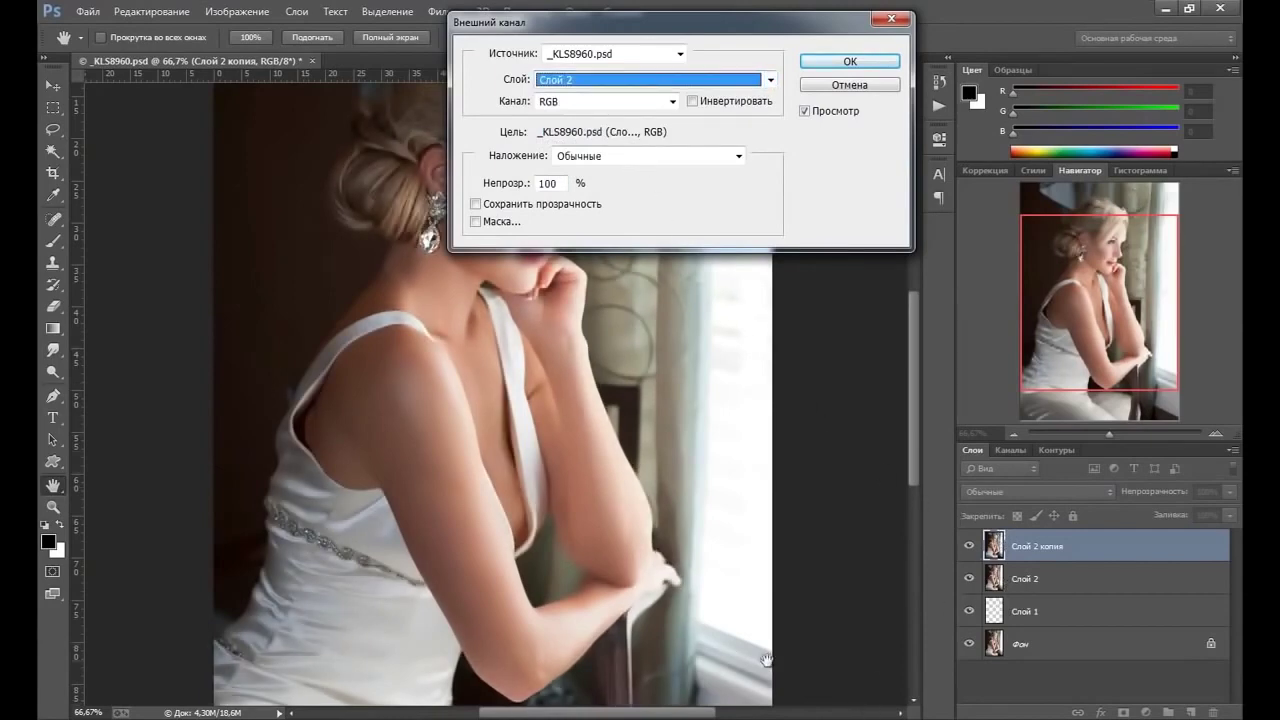
click(730, 156)
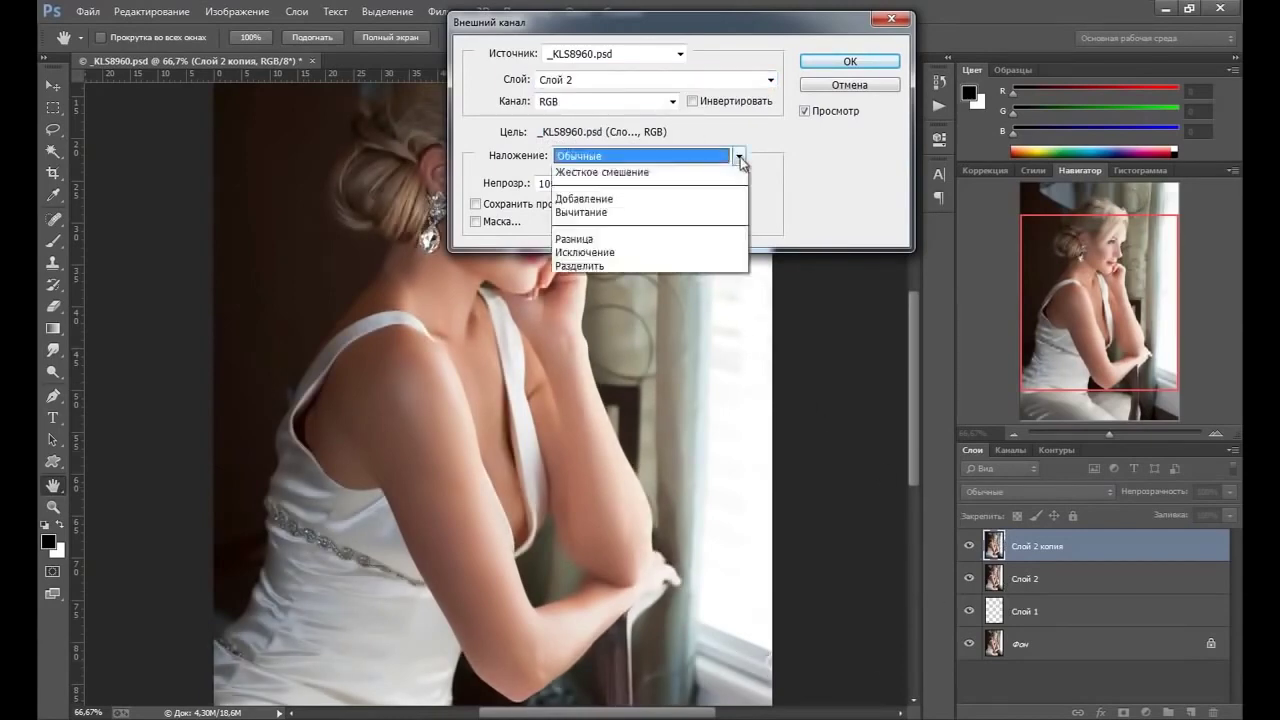
click(585, 468)
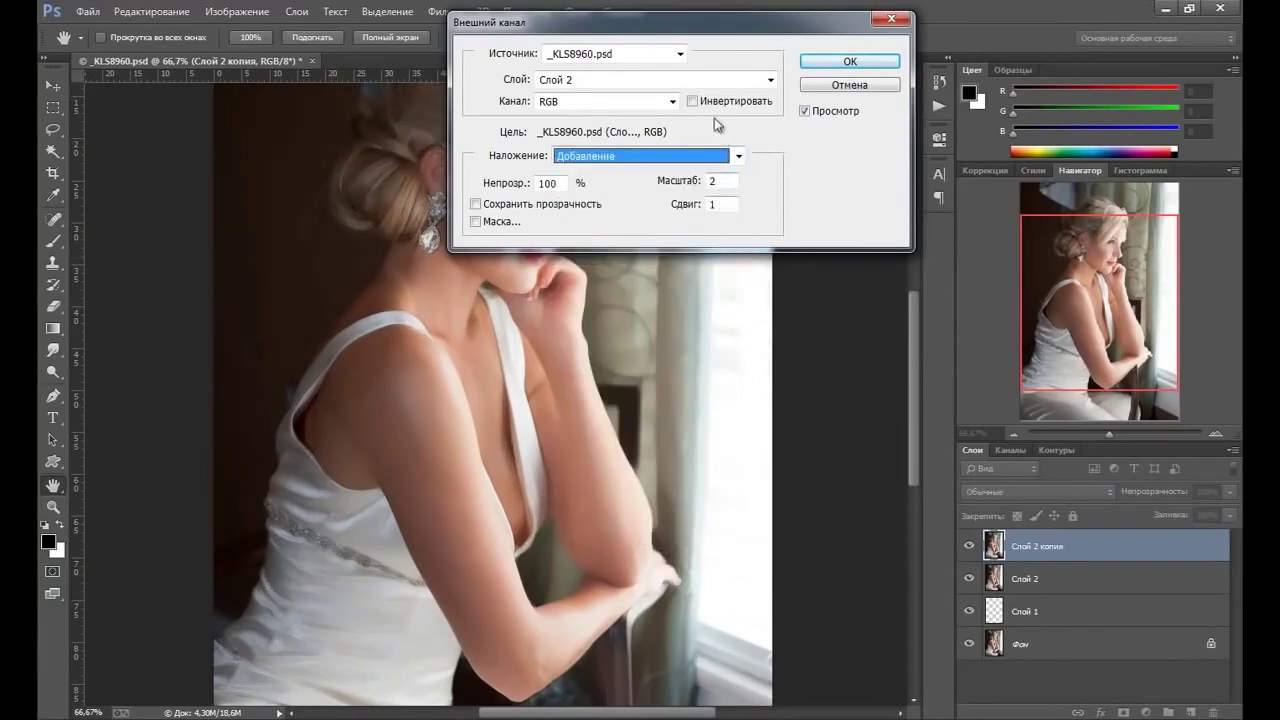
click(692, 101)
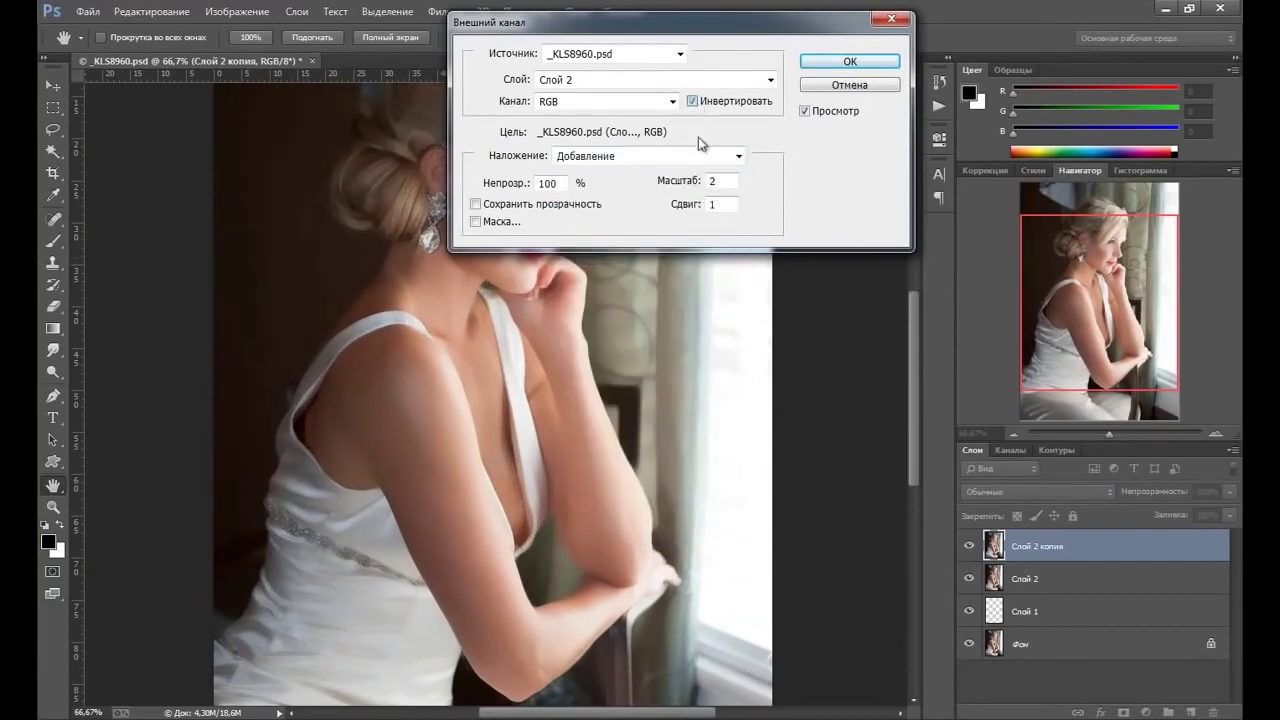
mouse_move(716, 26)
mouse_down()
mouse_move(826, 134)
mouse_move(803, 223)
mouse_move(820, 220)
mouse_move(752, 148)
mouse_up()
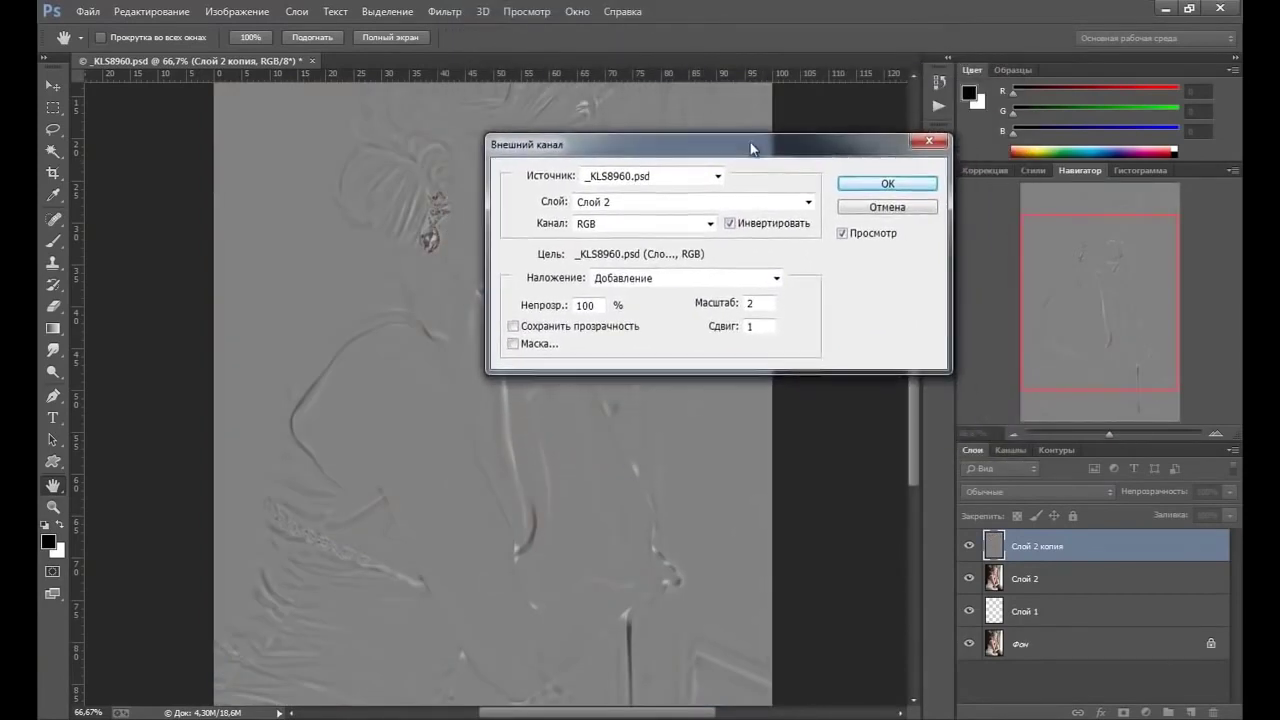
click(866, 185)
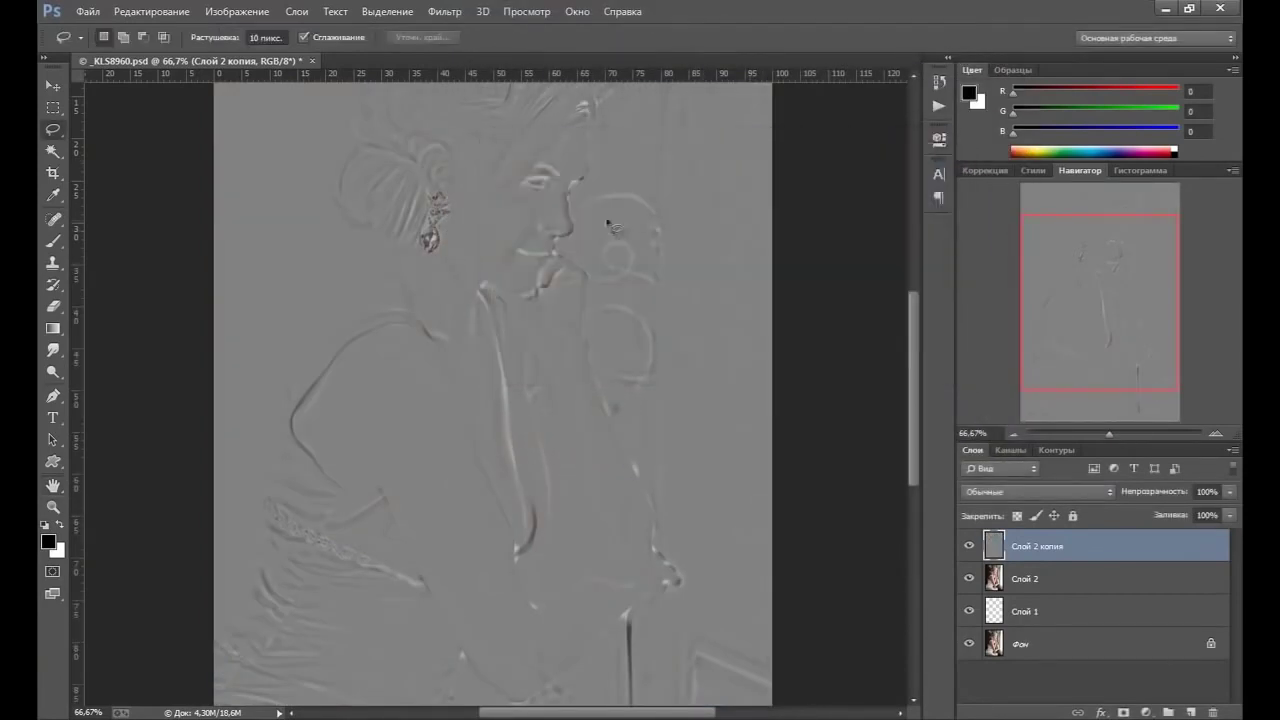
- Set Слой 2 копия to Linear Light blend mode and convert it to a smart object
click(996, 491)
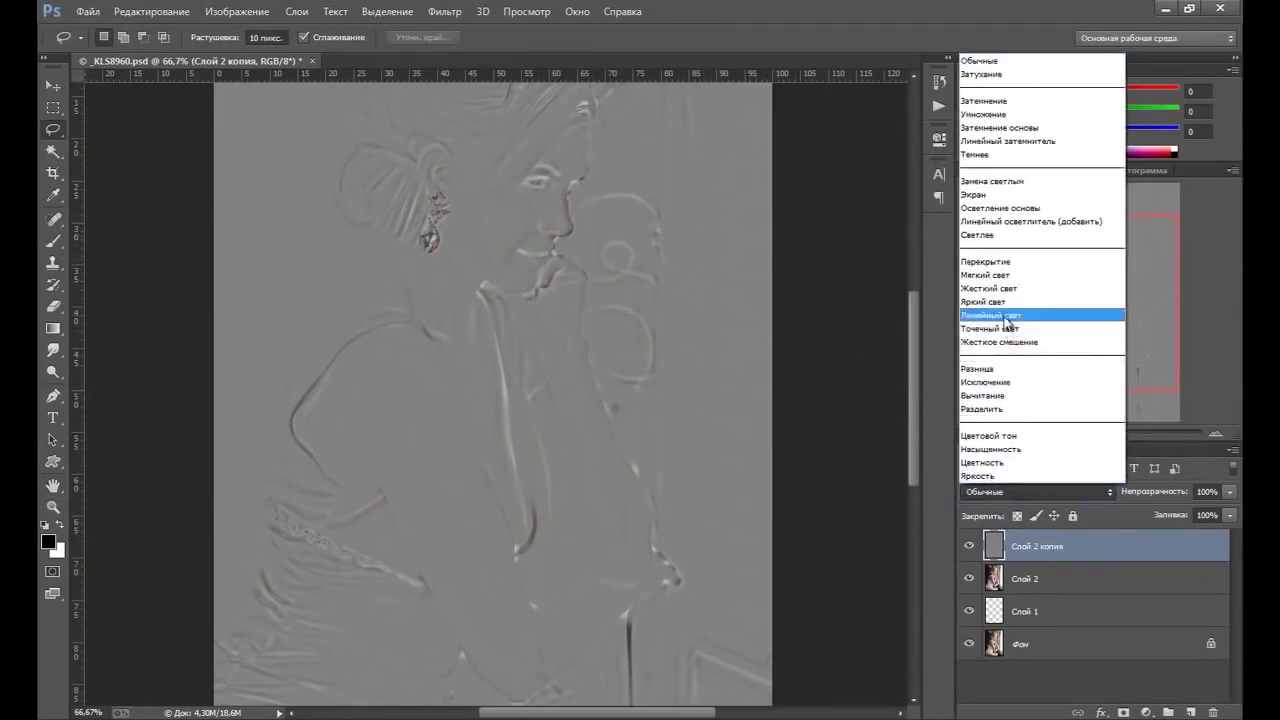
click(1008, 316)
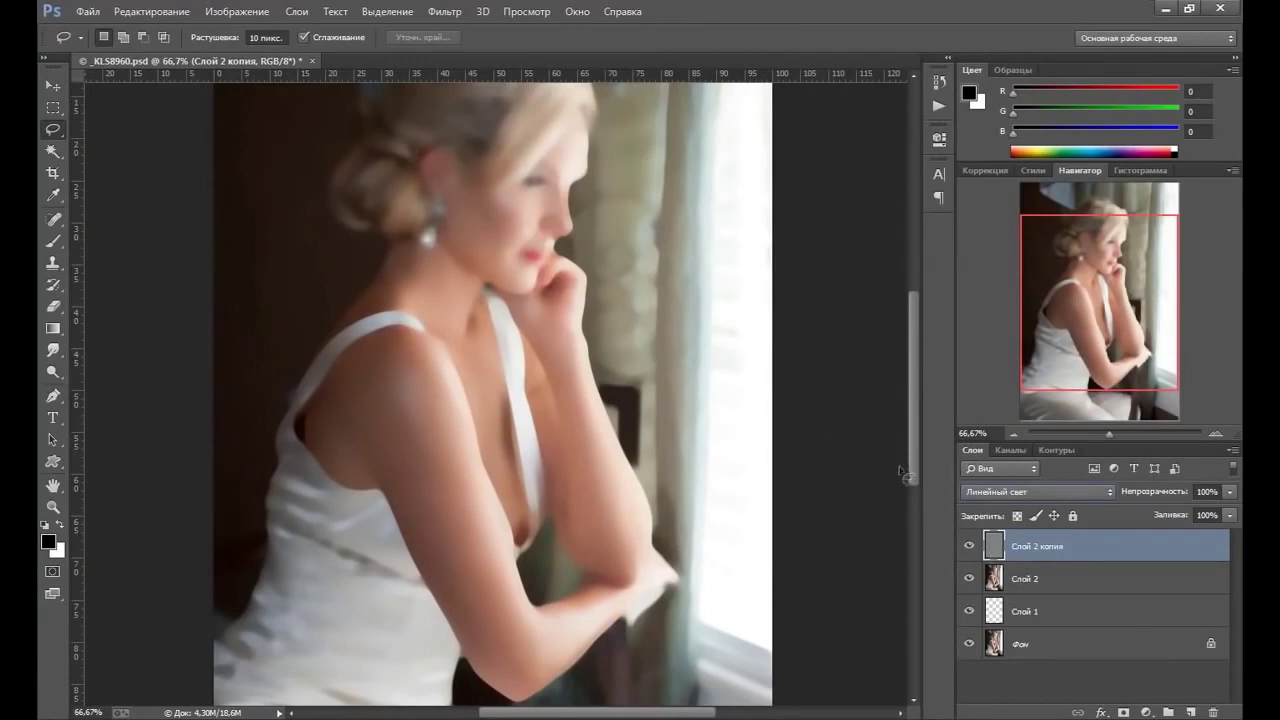
right_click(1062, 553)
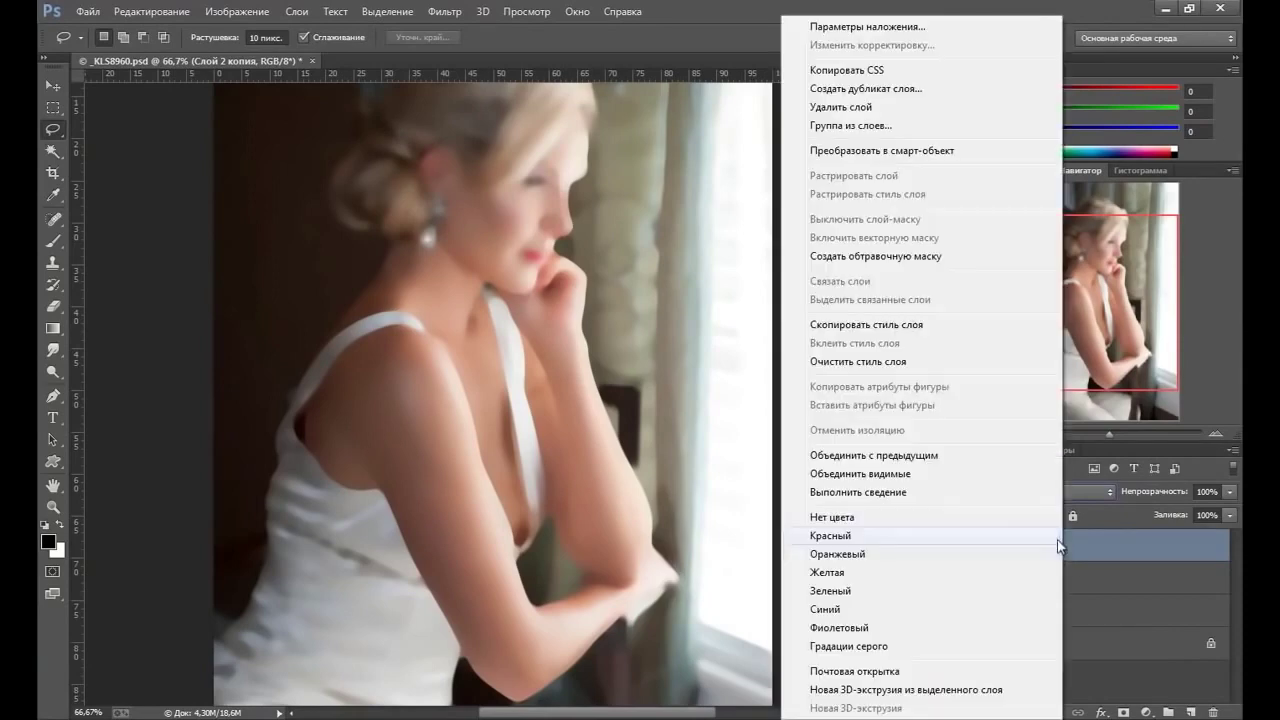
click(940, 152)
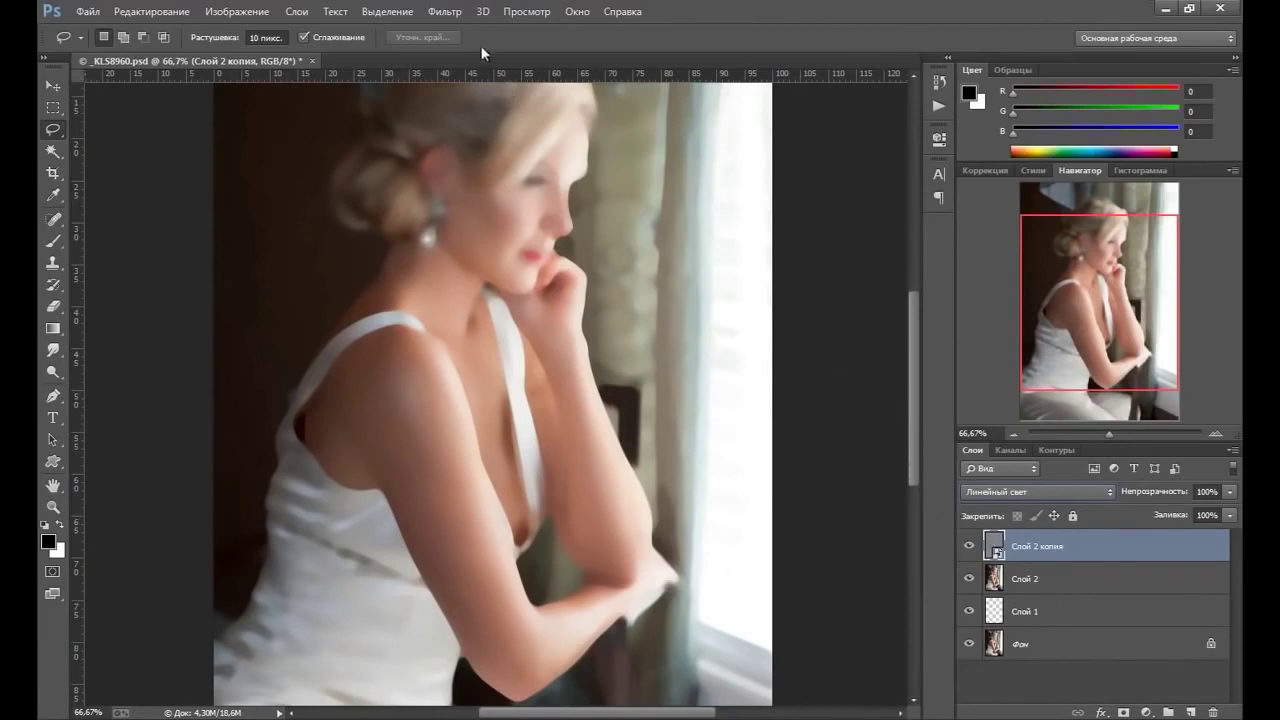
- Add a 2,0-pixel Gaussian Blur smart filter to Слой 2 копия and recheck its settings
click(444, 11)
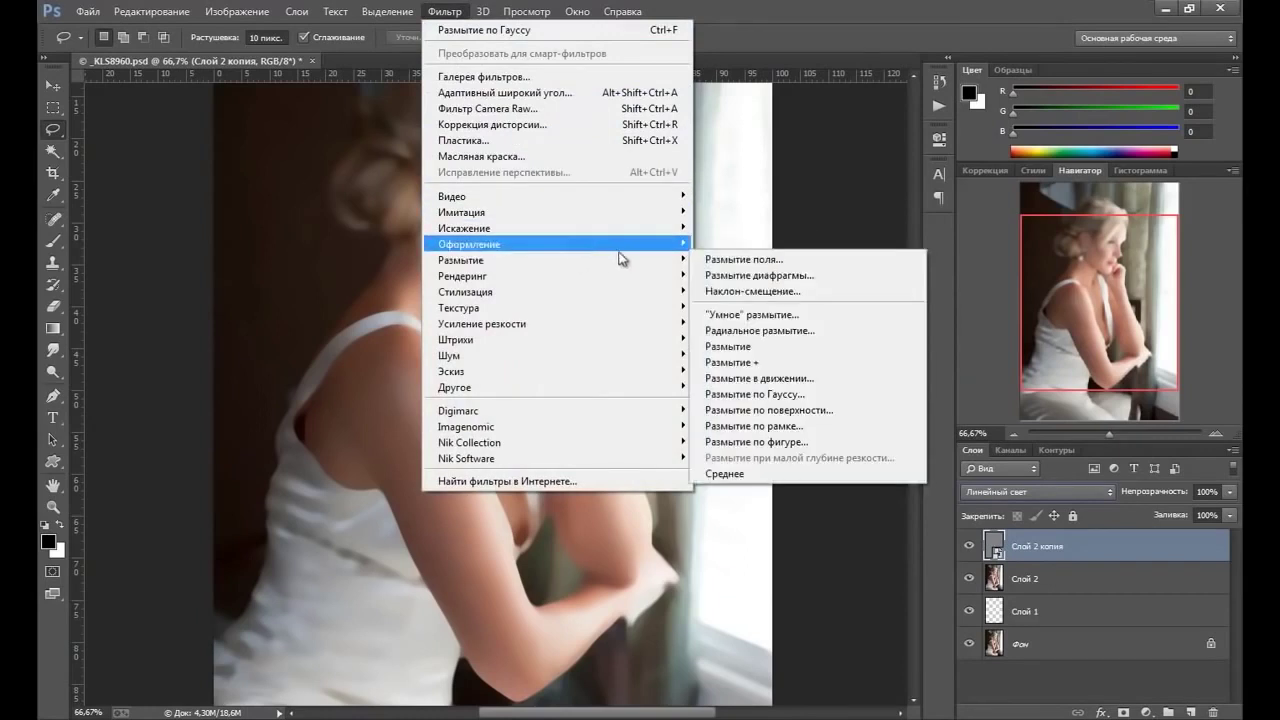
mouse_move(461, 260)
click(787, 395)
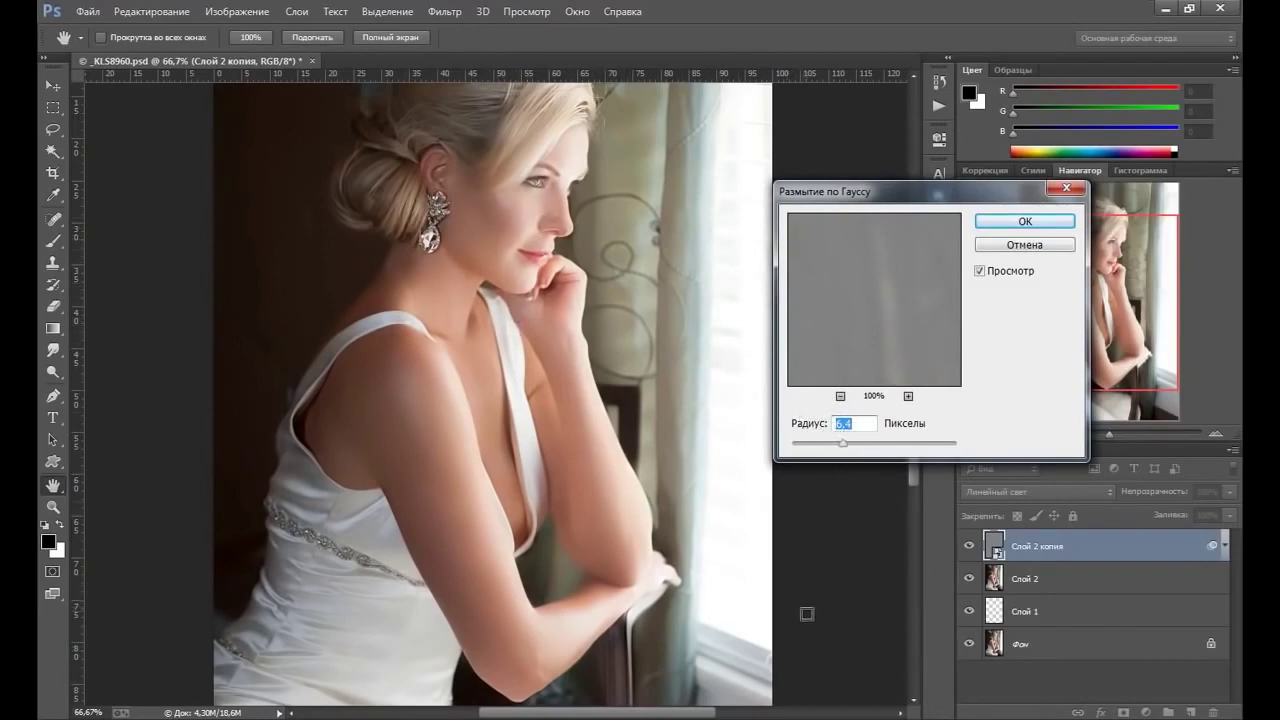
mouse_move(835, 450)
mouse_down()
mouse_move(845, 460)
mouse_move(811, 448)
mouse_up()
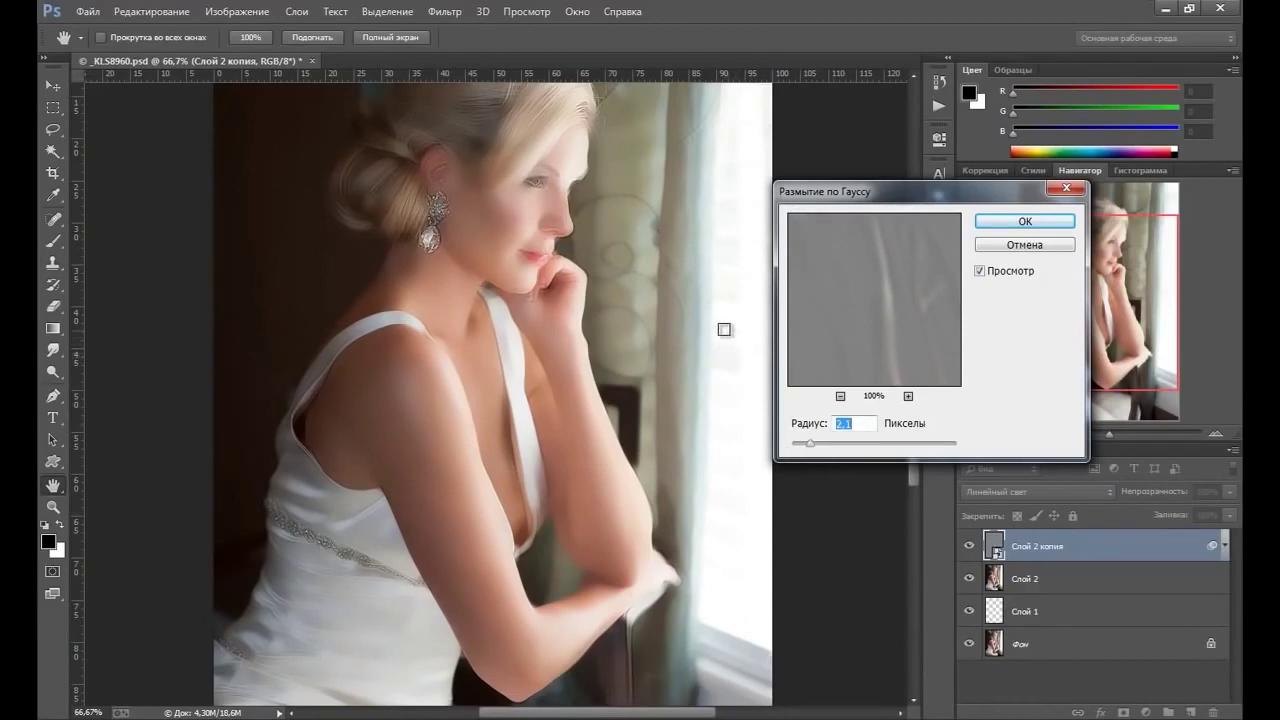
drag(812, 449, 815, 450)
drag(813, 449, 811, 450)
click(811, 449)
drag(811, 449, 808, 449)
click(986, 221)
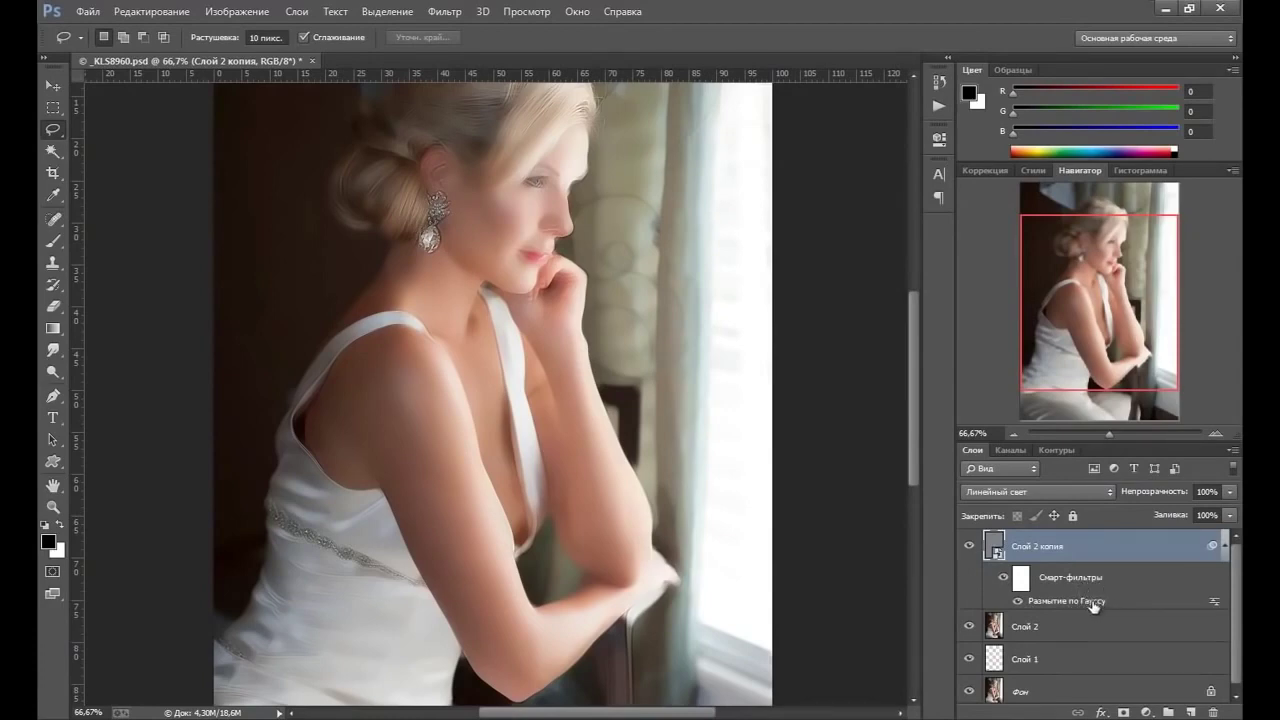
double_click(1077, 603)
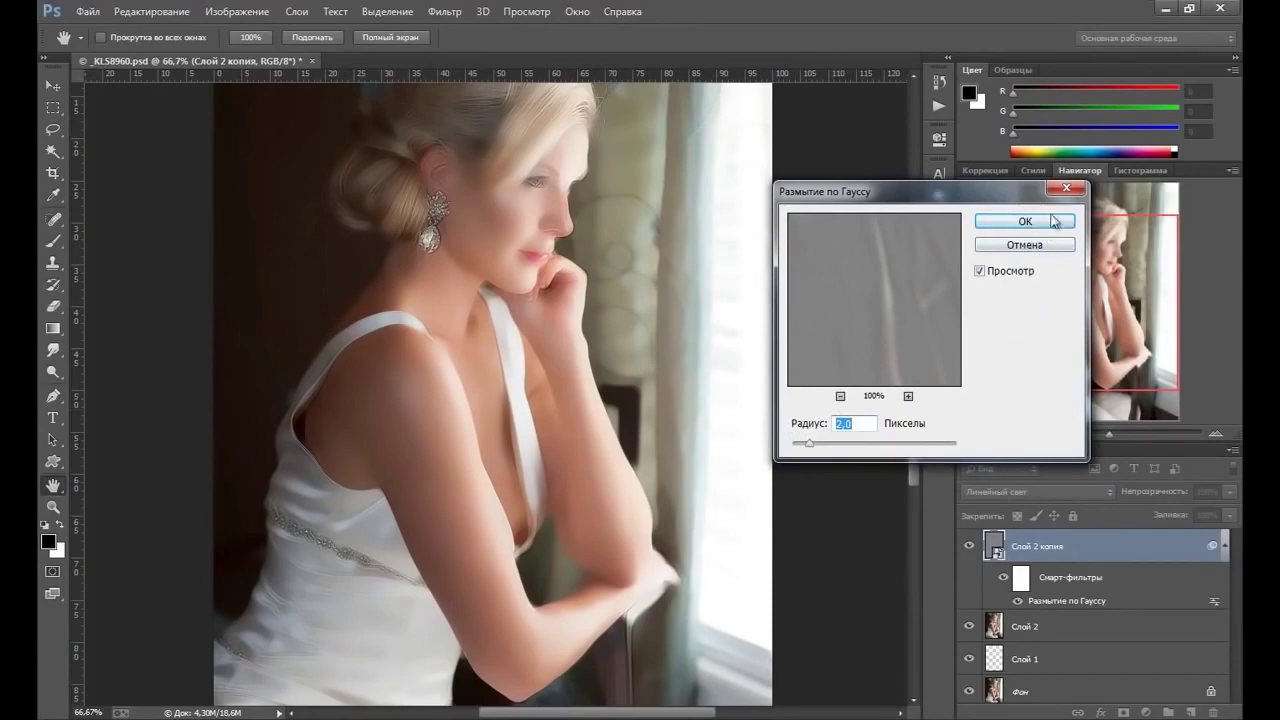
click(1066, 188)
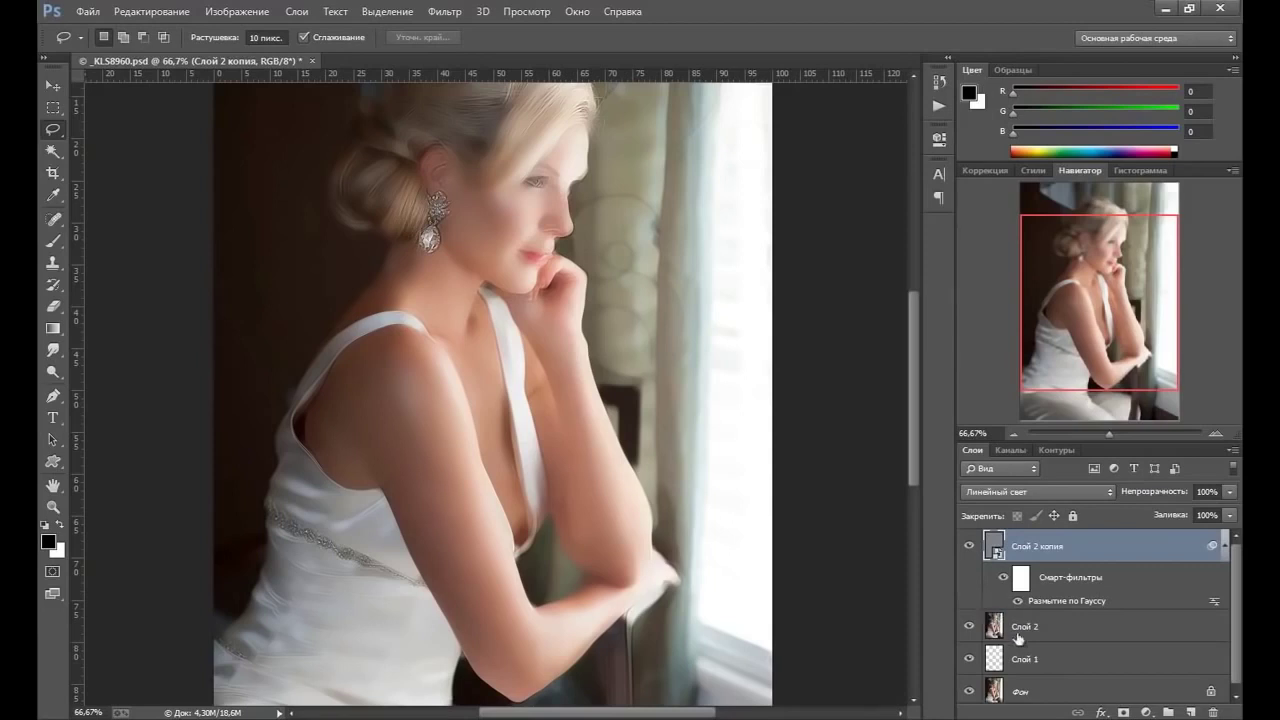
- Add an inverted black layer mask to Слой 2 копия and zoom to 100% on the face
click(1124, 712)
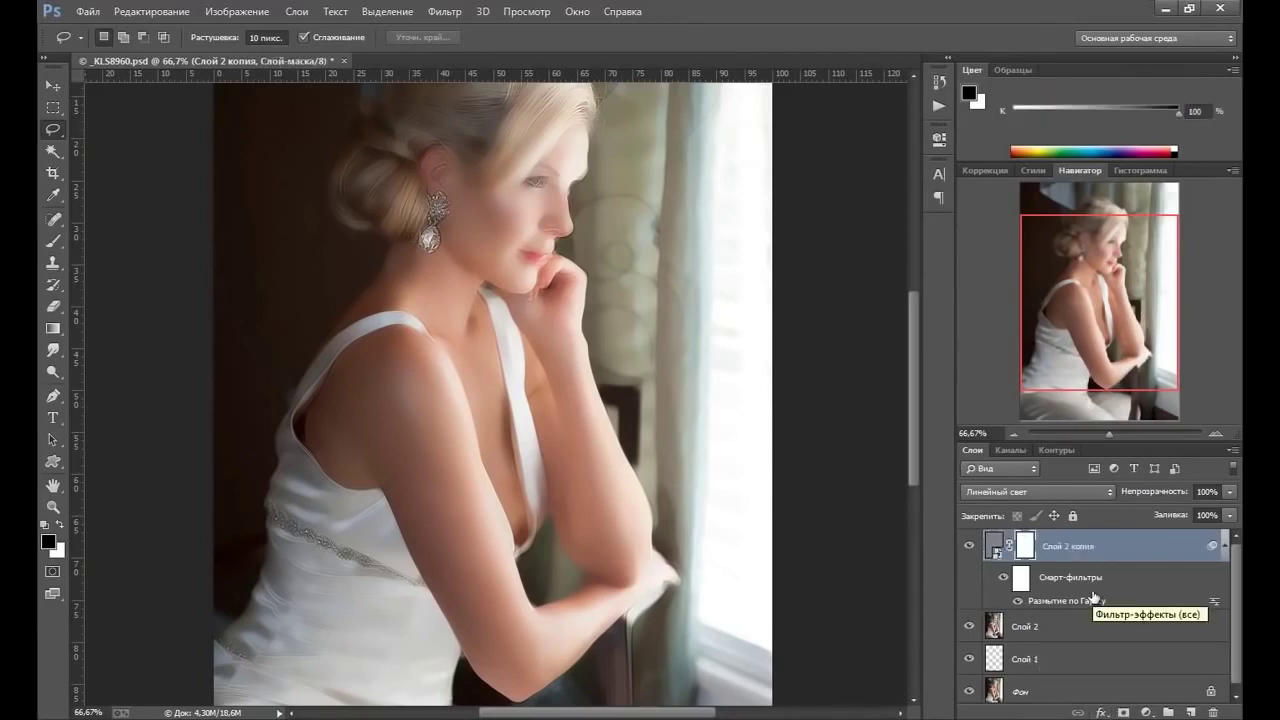
key(ctrl+i)
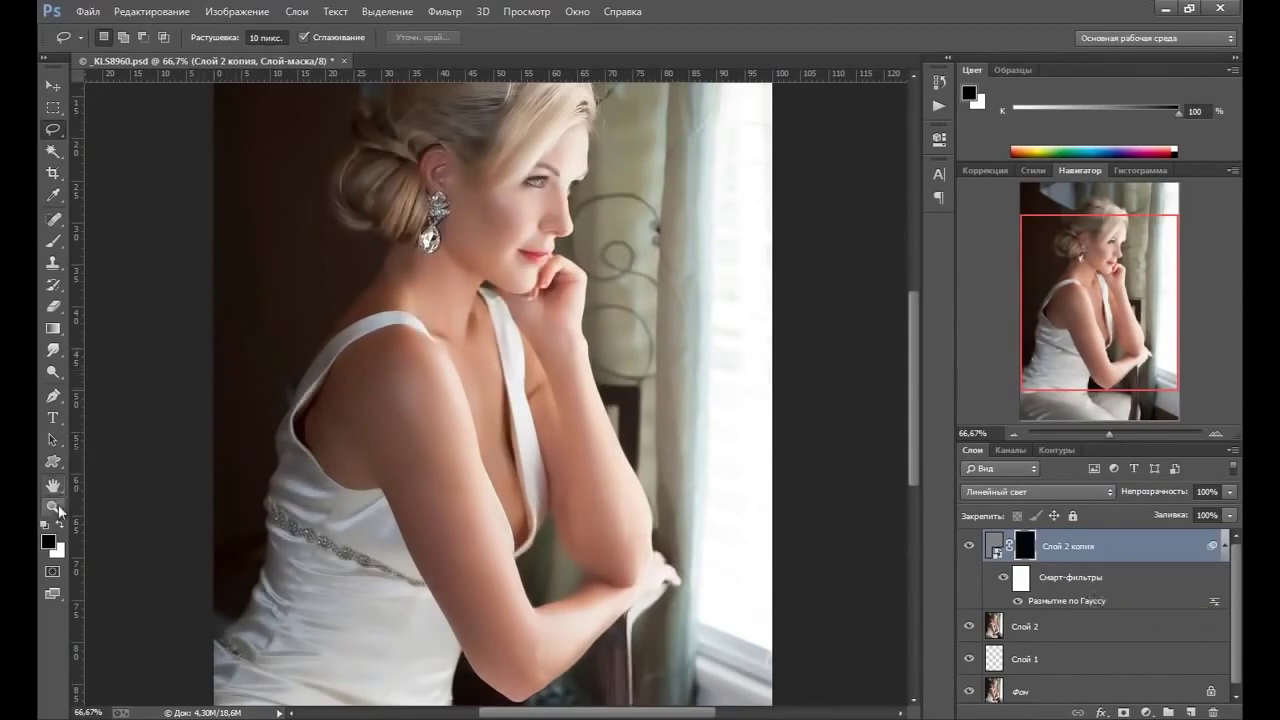
click(53, 506)
click(501, 238)
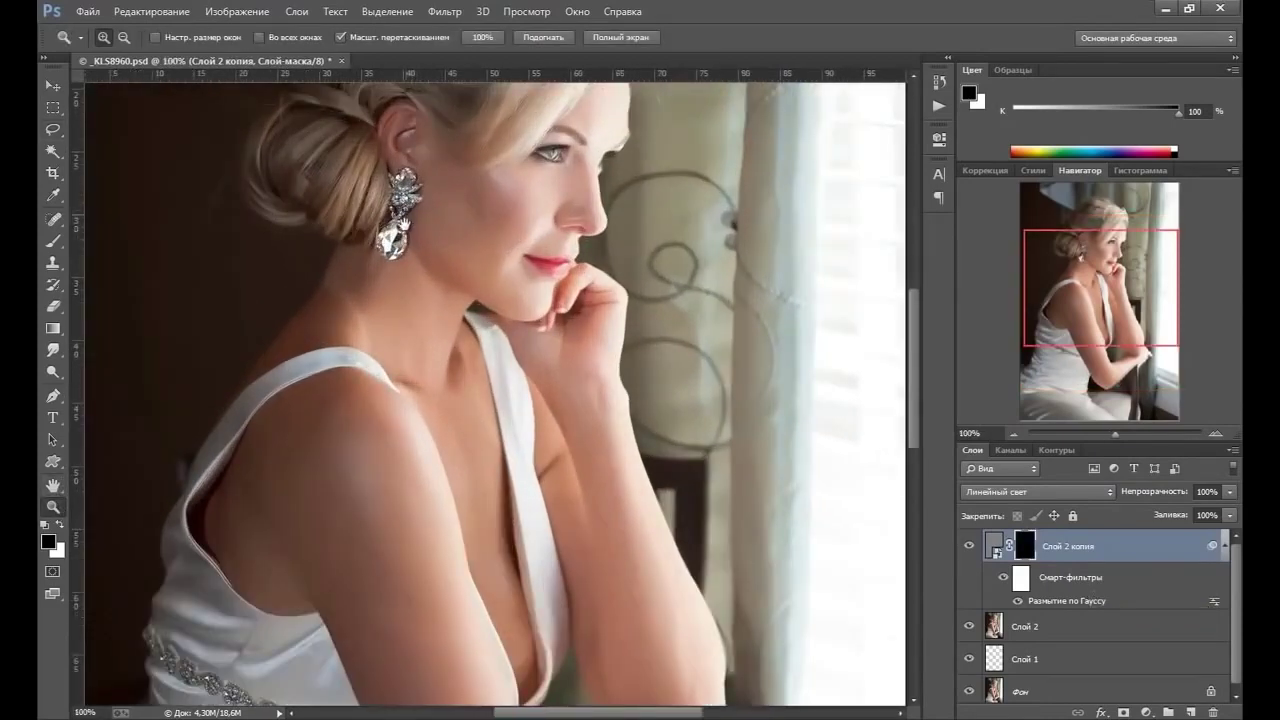
- Select the Brush tool with 50% opacity
scroll(113, 240, up, 3)
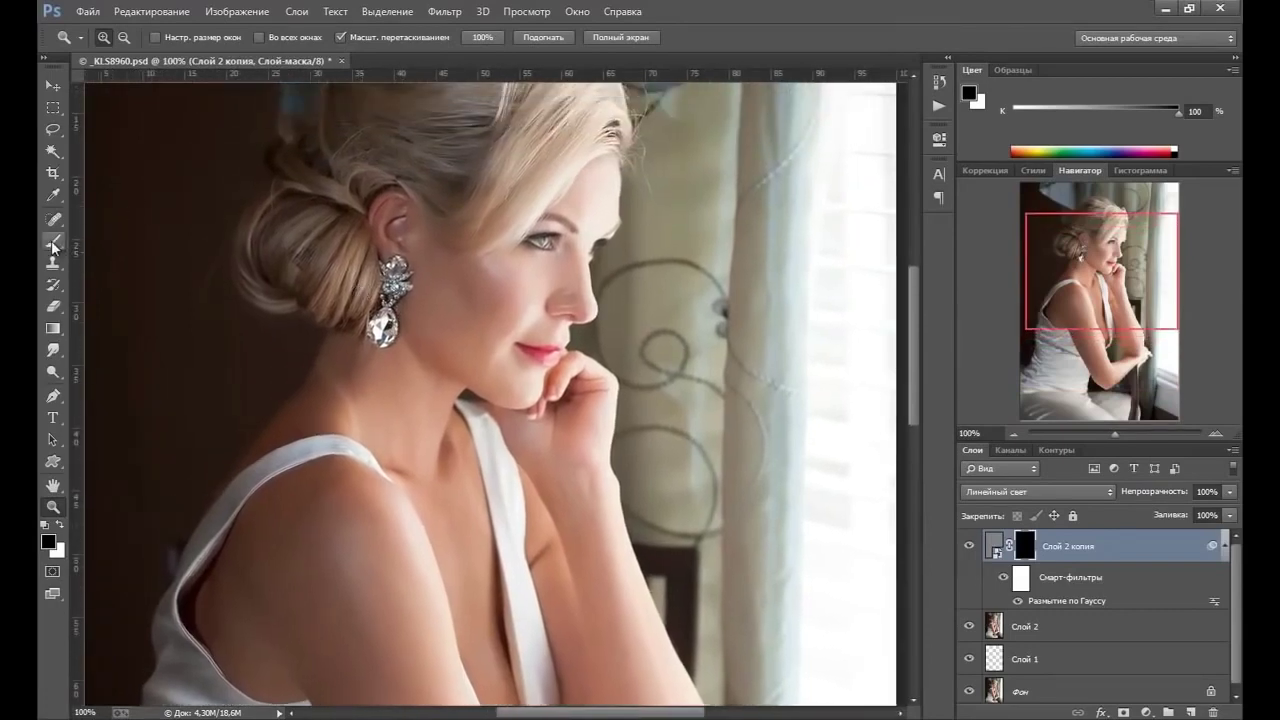
click(53, 243)
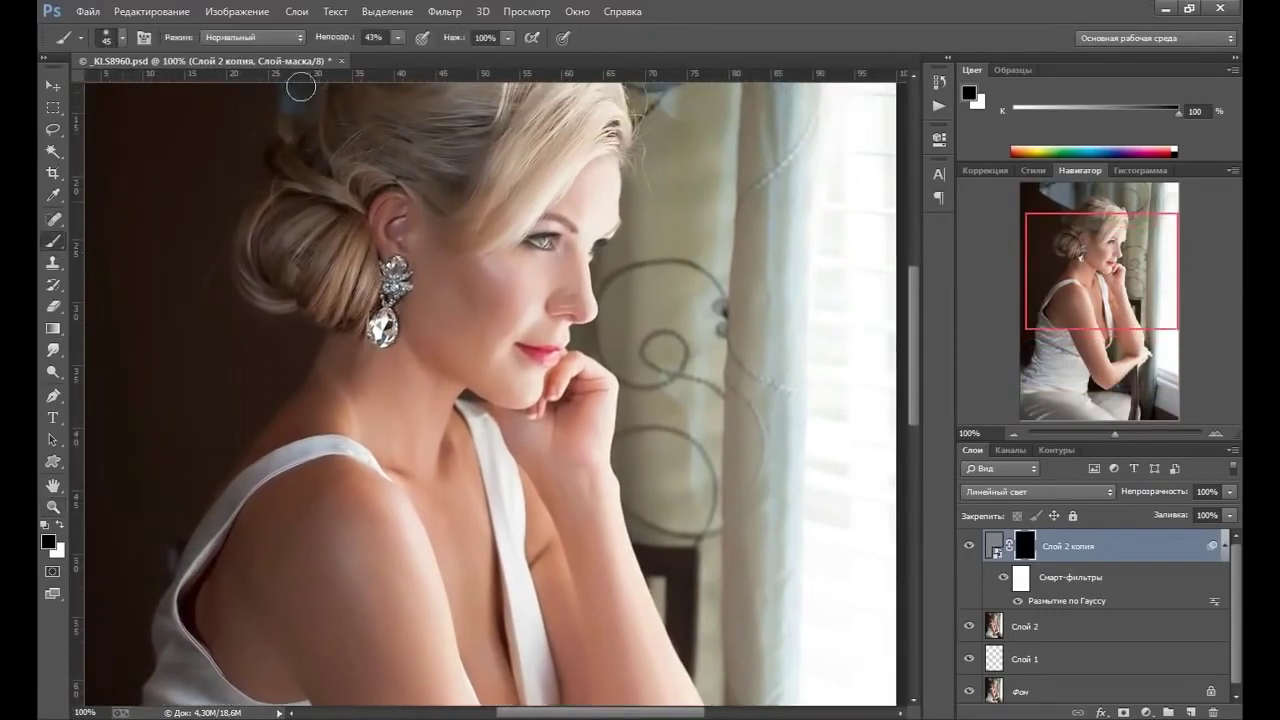
click(398, 40)
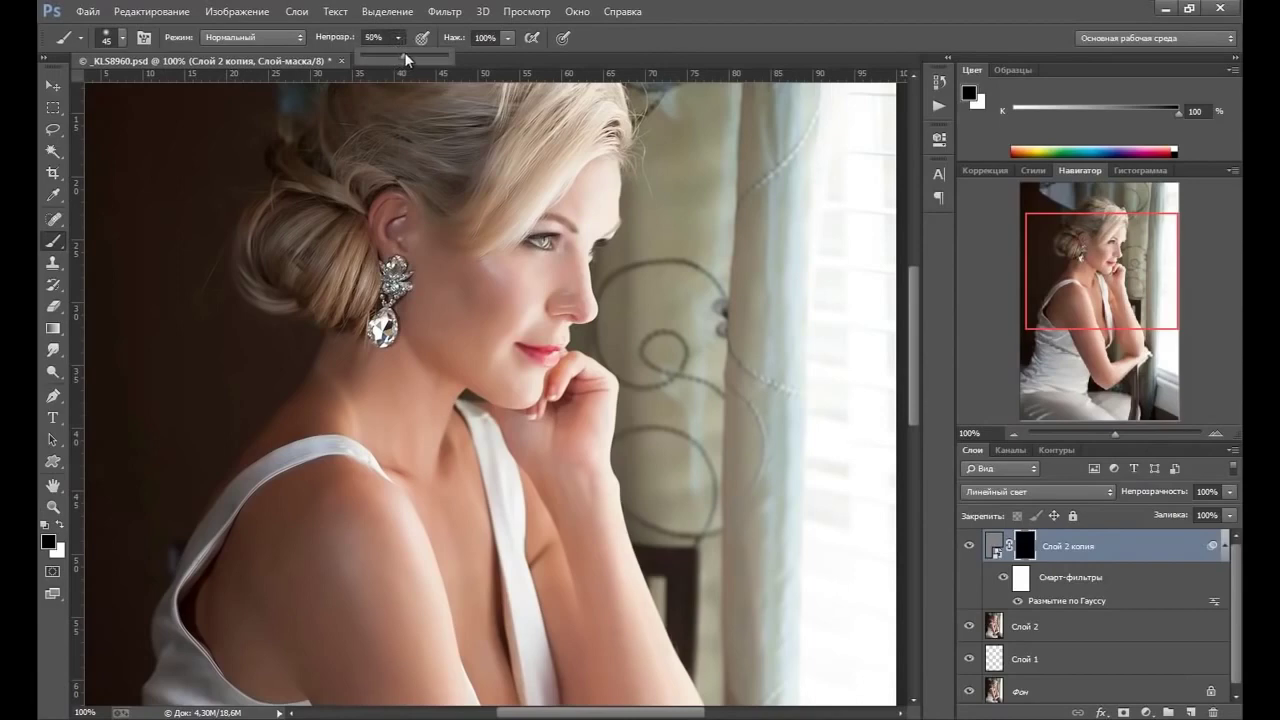
- Paint white on the Слой 2 копия mask over the cheek and nose, then hide the layer to check
click(698, 50)
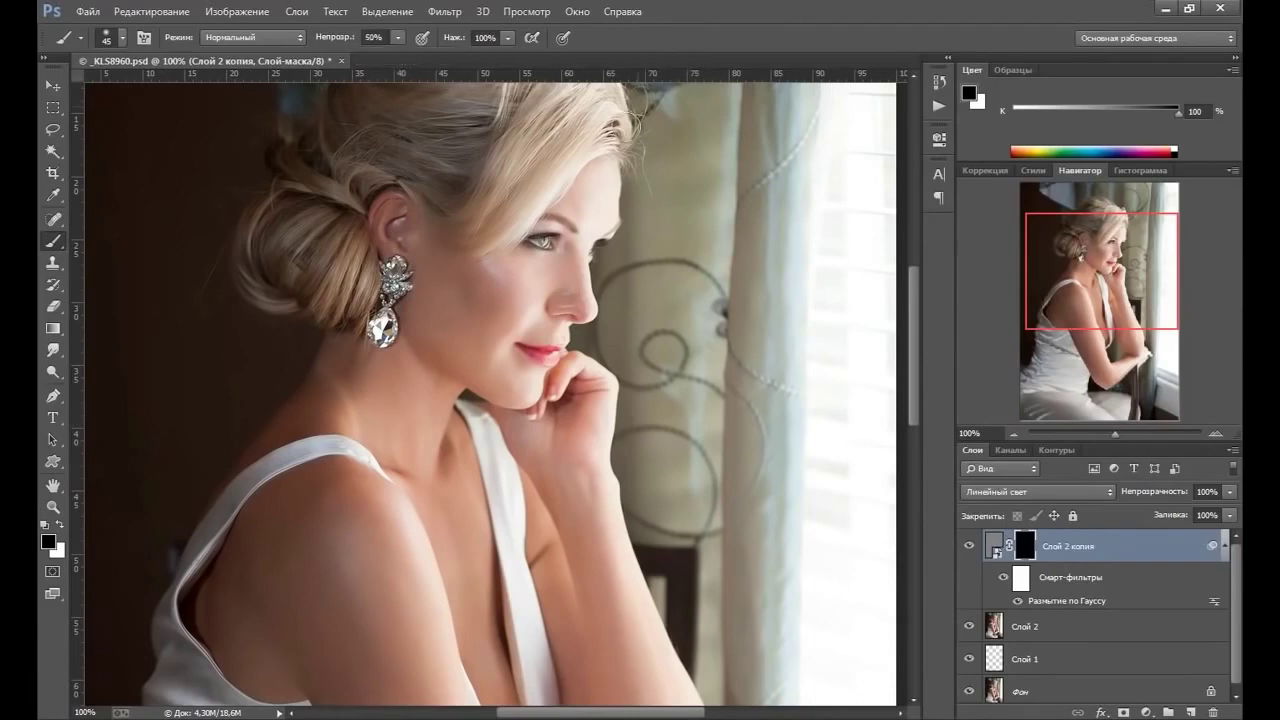
click(58, 528)
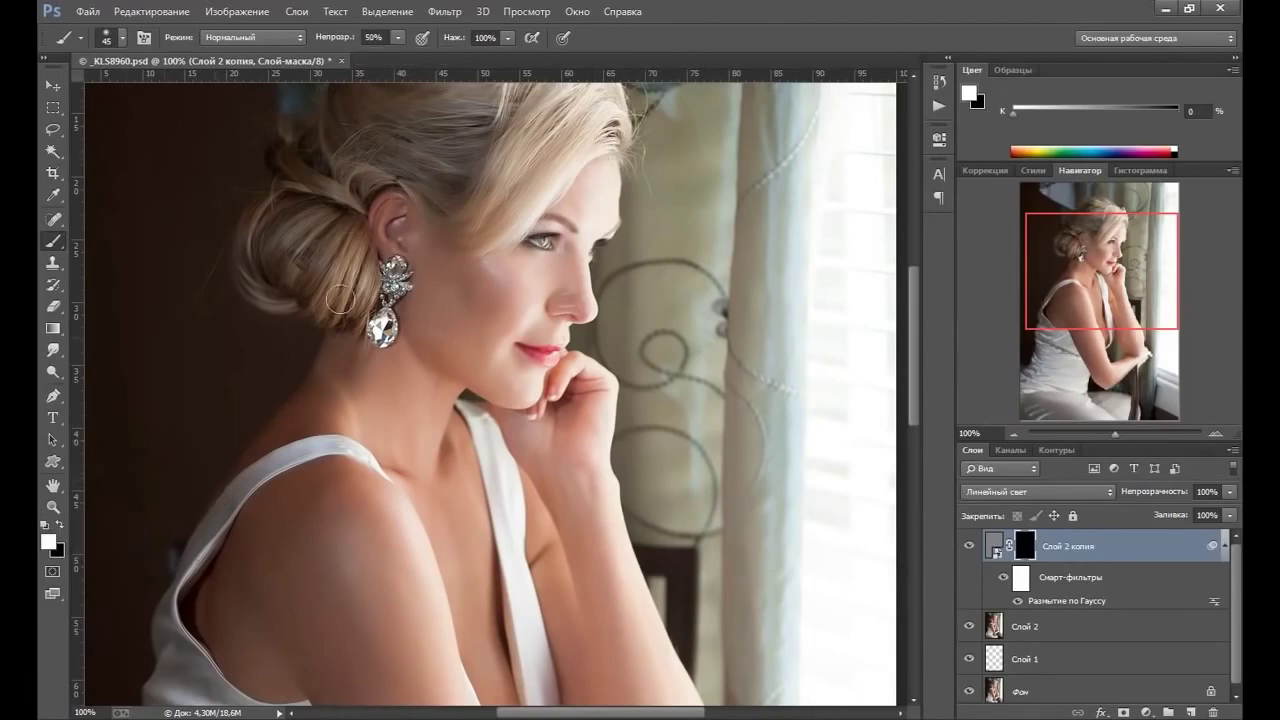
mouse_move(467, 308)
mouse_down()
mouse_move(429, 297)
mouse_move(471, 294)
mouse_move(441, 312)
mouse_move(430, 345)
mouse_move(455, 350)
mouse_move(446, 291)
mouse_move(475, 295)
mouse_move(495, 280)
mouse_move(494, 296)
mouse_move(443, 277)
mouse_move(429, 309)
mouse_move(450, 345)
mouse_move(581, 273)
mouse_move(548, 349)
mouse_move(603, 297)
mouse_up()
key(bracketleft)
key(bracketleft)
key(bracketleft)
key(bracketleft)
key(bracketright)
key(bracketleft)
key(bracketleft)
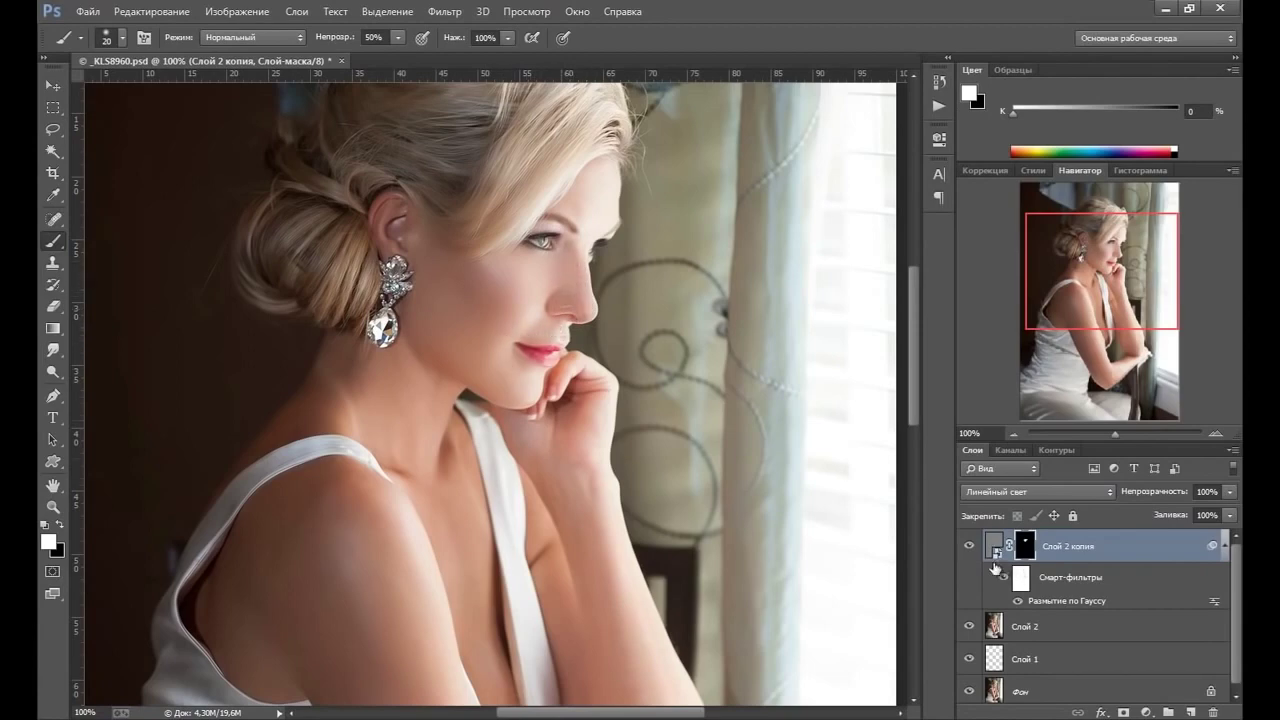
click(968, 546)
- Paint smoothing into the mask down the neck, collarbone and along the dress edge with a size-30 brush
drag(478, 316, 538, 271)
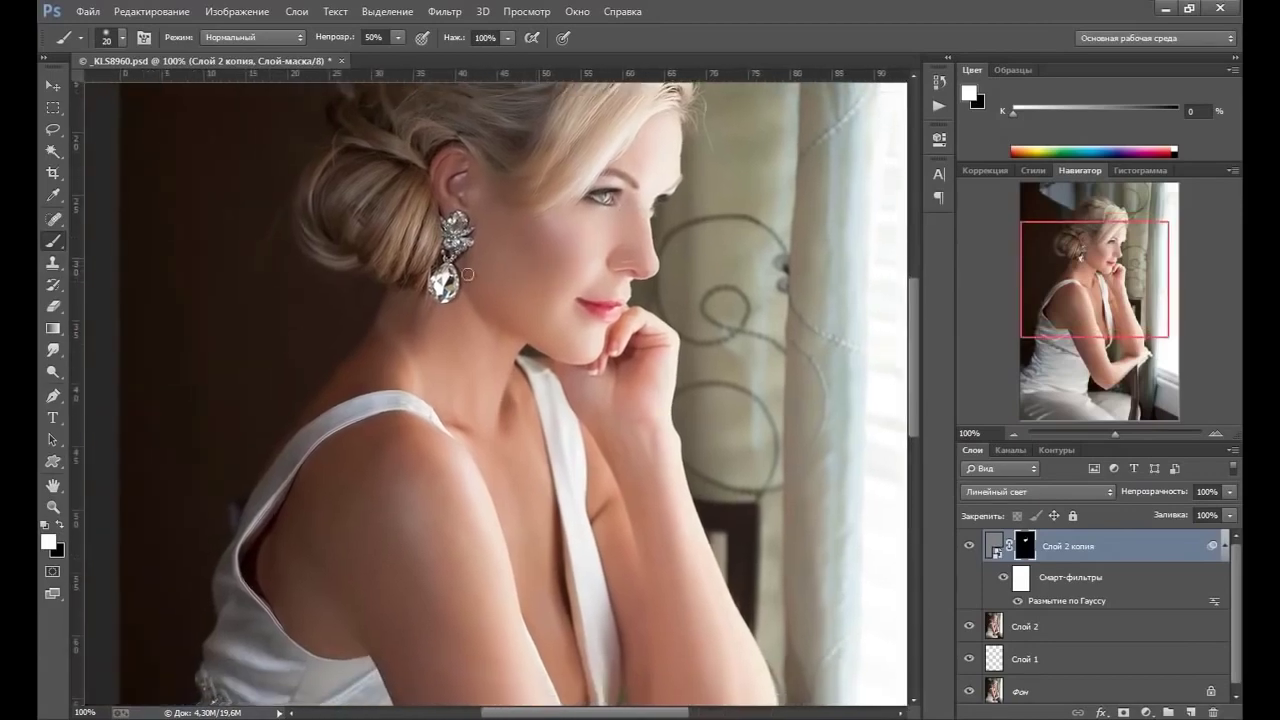
key(bracketright)
mouse_move(479, 389)
mouse_down()
mouse_move(519, 412)
mouse_move(526, 502)
mouse_move(488, 452)
mouse_up()
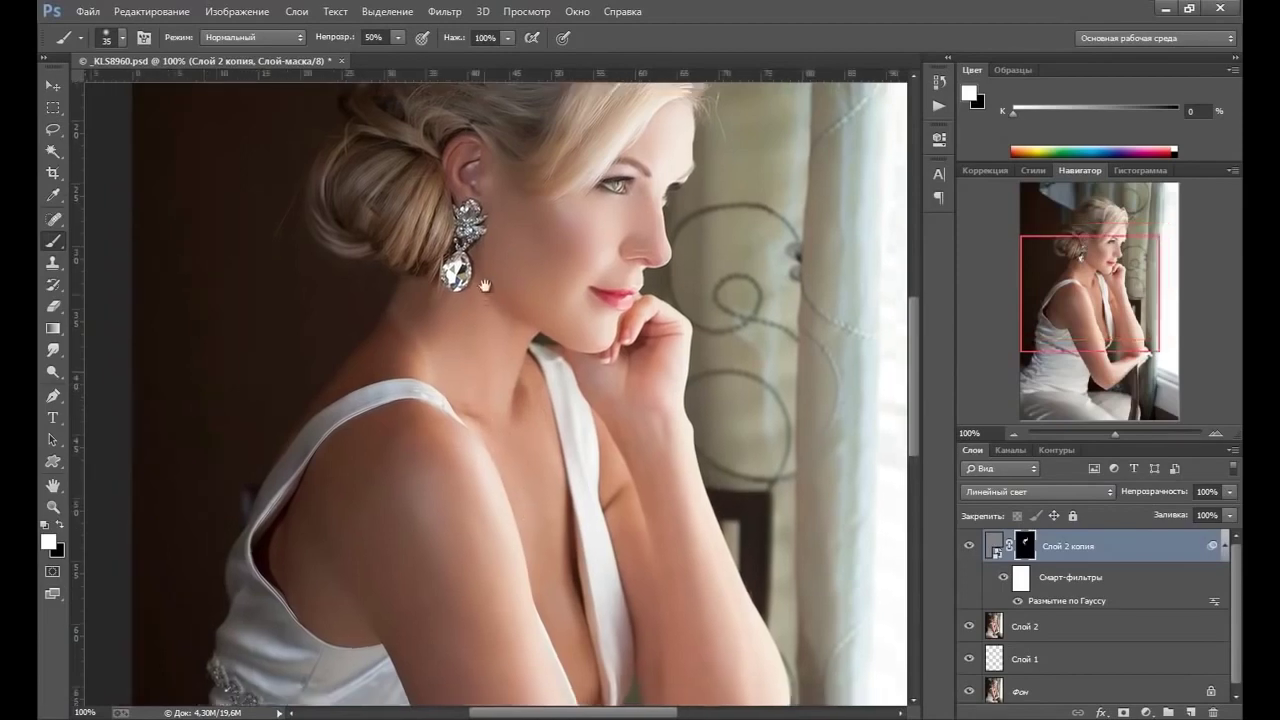
drag(453, 396, 501, 311)
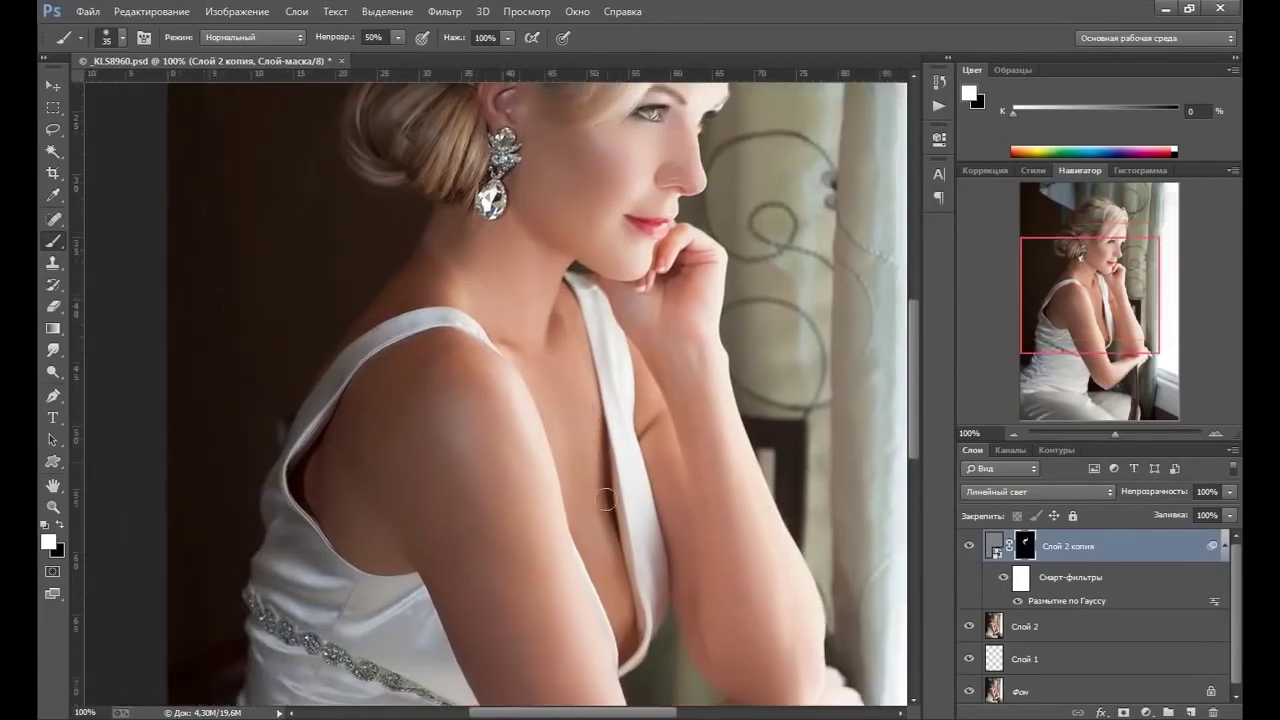
key(bracketleft)
key(bracketright)
drag(603, 455, 610, 530)
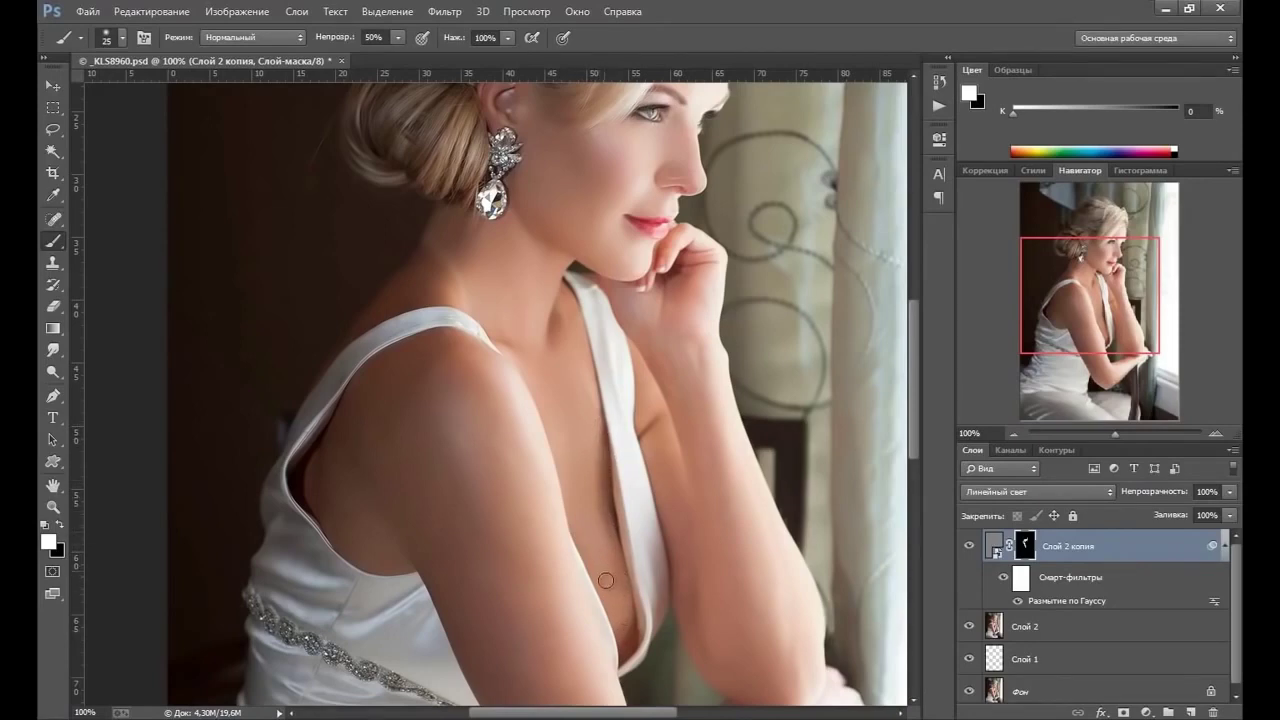
- Paint smoothing over the shoulder and forearm, reducing the brush to 45 and then 40
scroll(546, 470, down, 2)
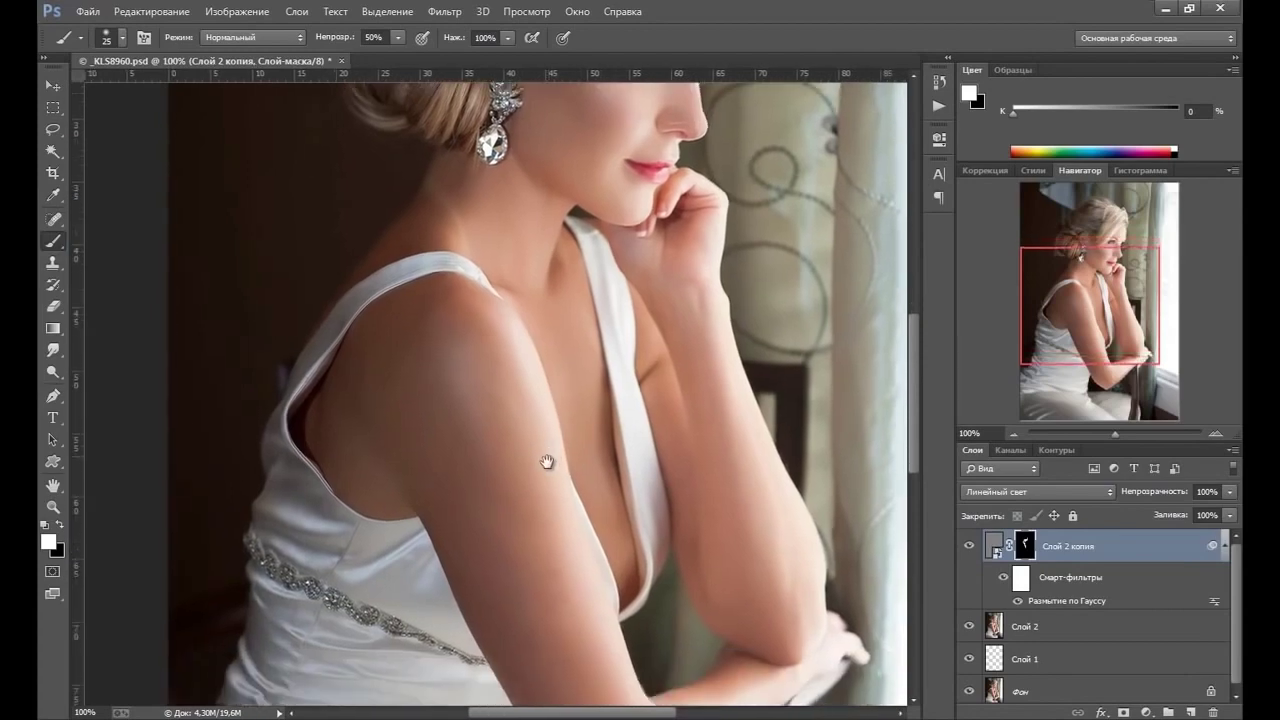
key(bracketright)
key(bracketright)
key(bracketright)
key(bracketright)
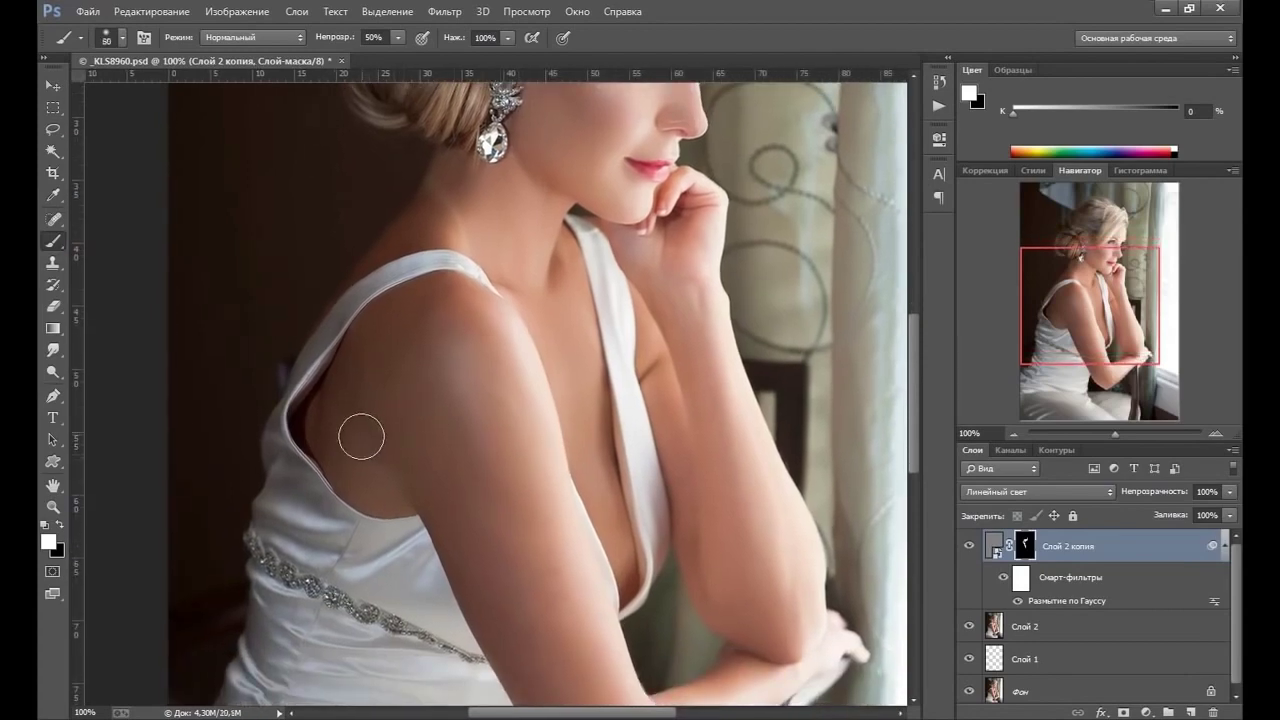
key(bracketright)
key(bracketright)
mouse_move(377, 358)
mouse_down()
mouse_move(471, 366)
mouse_move(443, 300)
mouse_move(489, 352)
mouse_move(491, 557)
mouse_move(440, 477)
mouse_move(527, 558)
mouse_up()
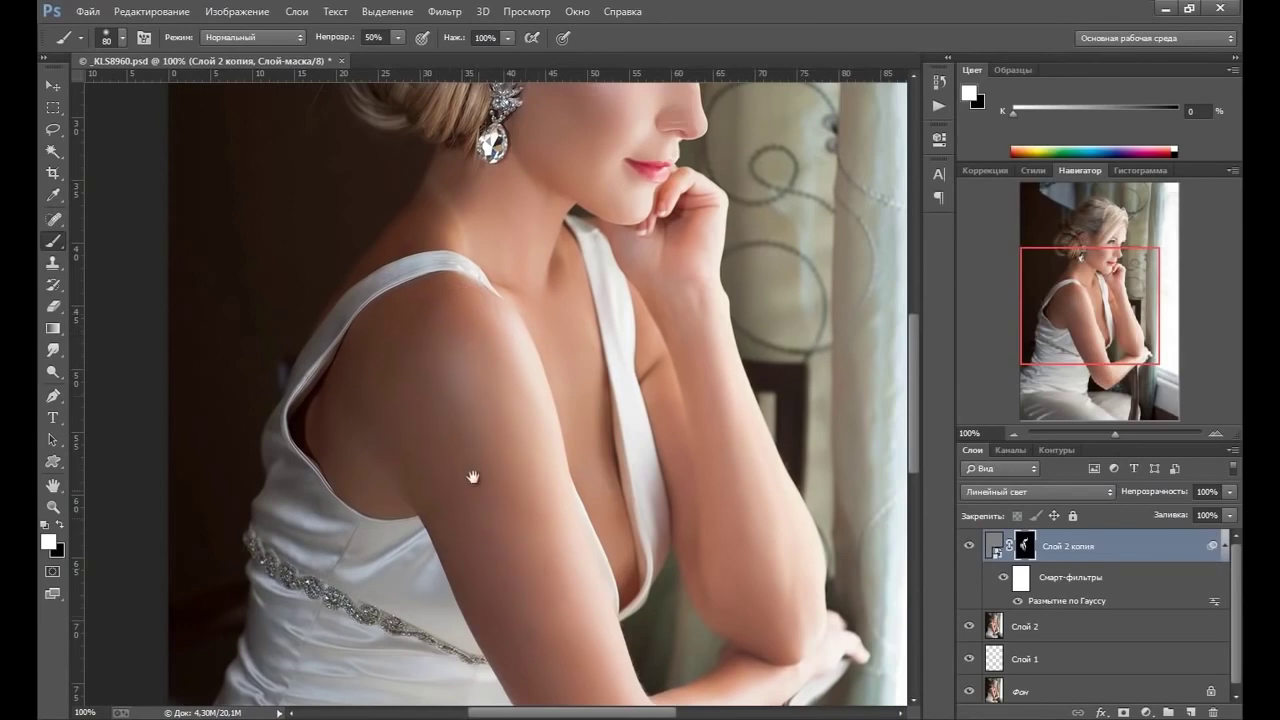
scroll(457, 400, down, 3)
scroll(455, 370, down, 2)
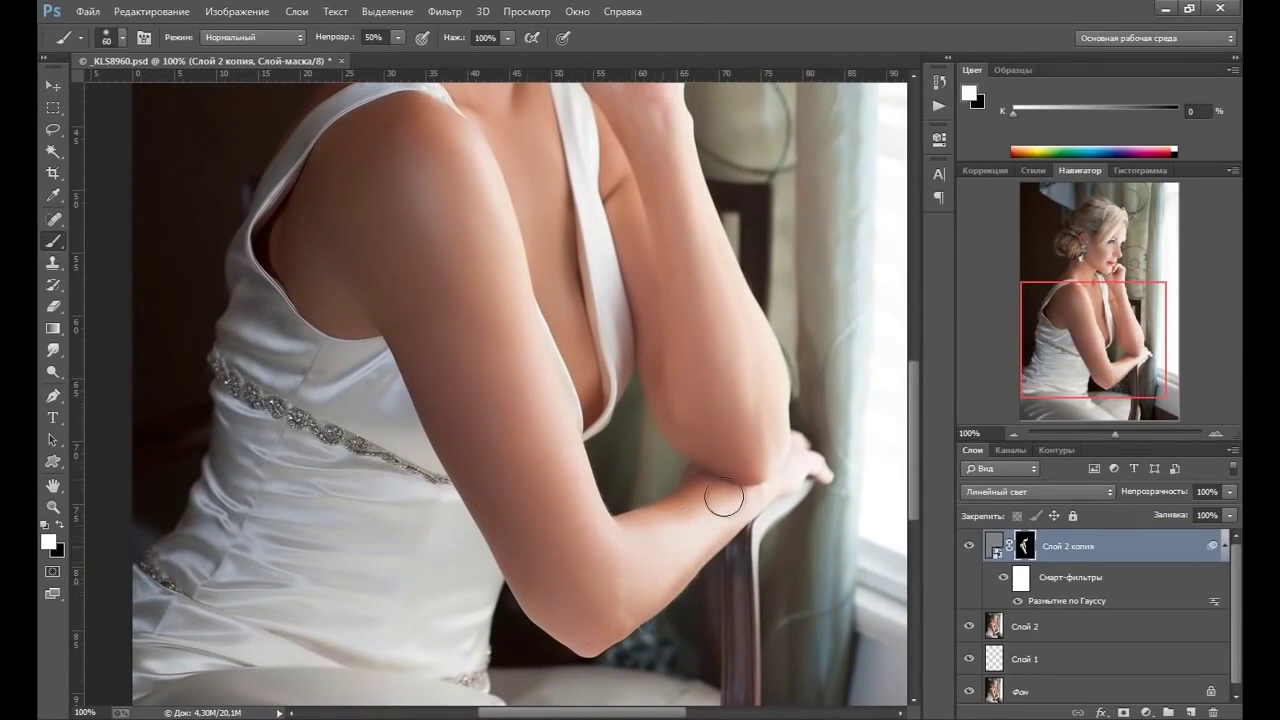
key(bracketleft)
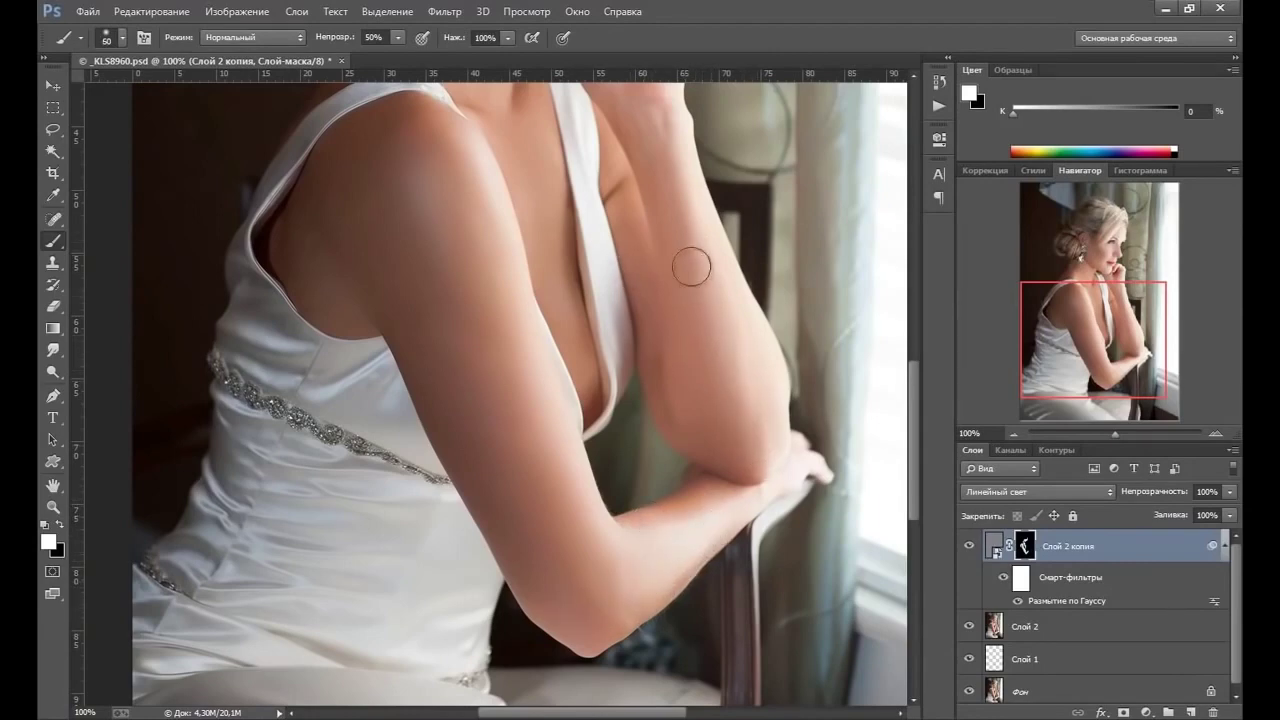
key(bracketright)
key(bracketleft)
key(bracketleft)
scroll(686, 286, up, 3)
scroll(666, 349, up, 2)
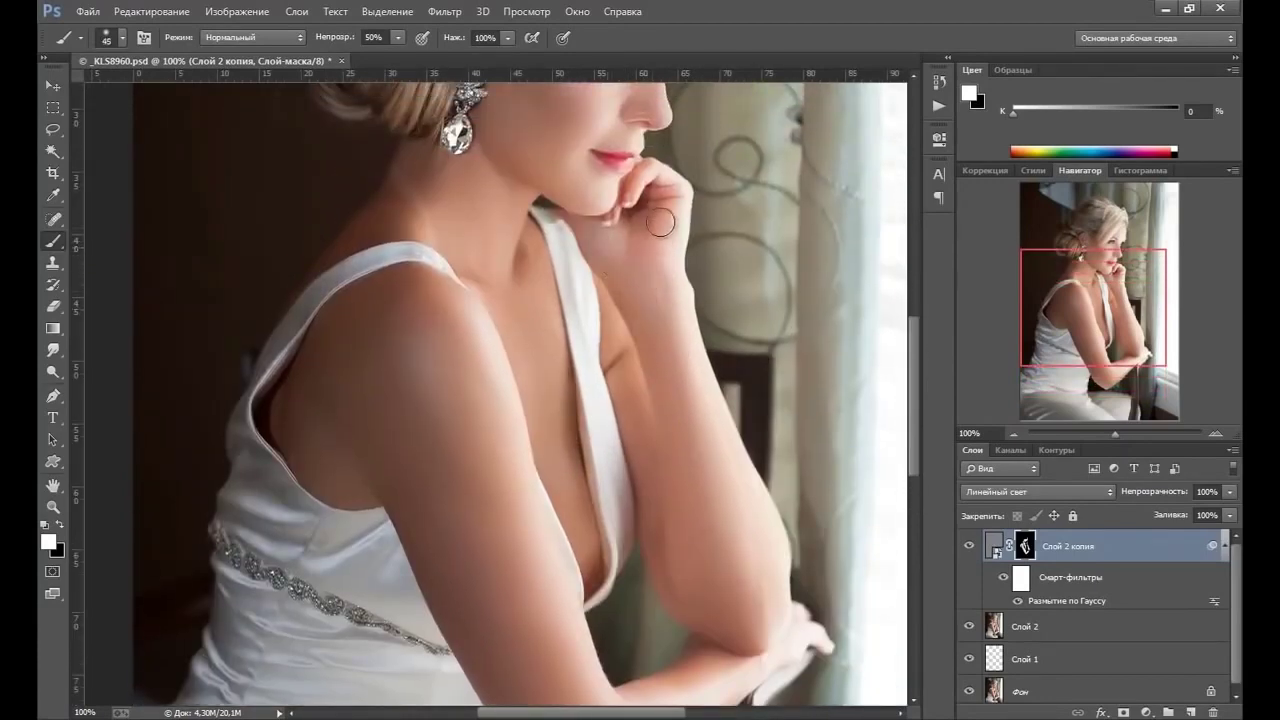
key(bracketleft)
key(bracketleft)
key(bracketleft)
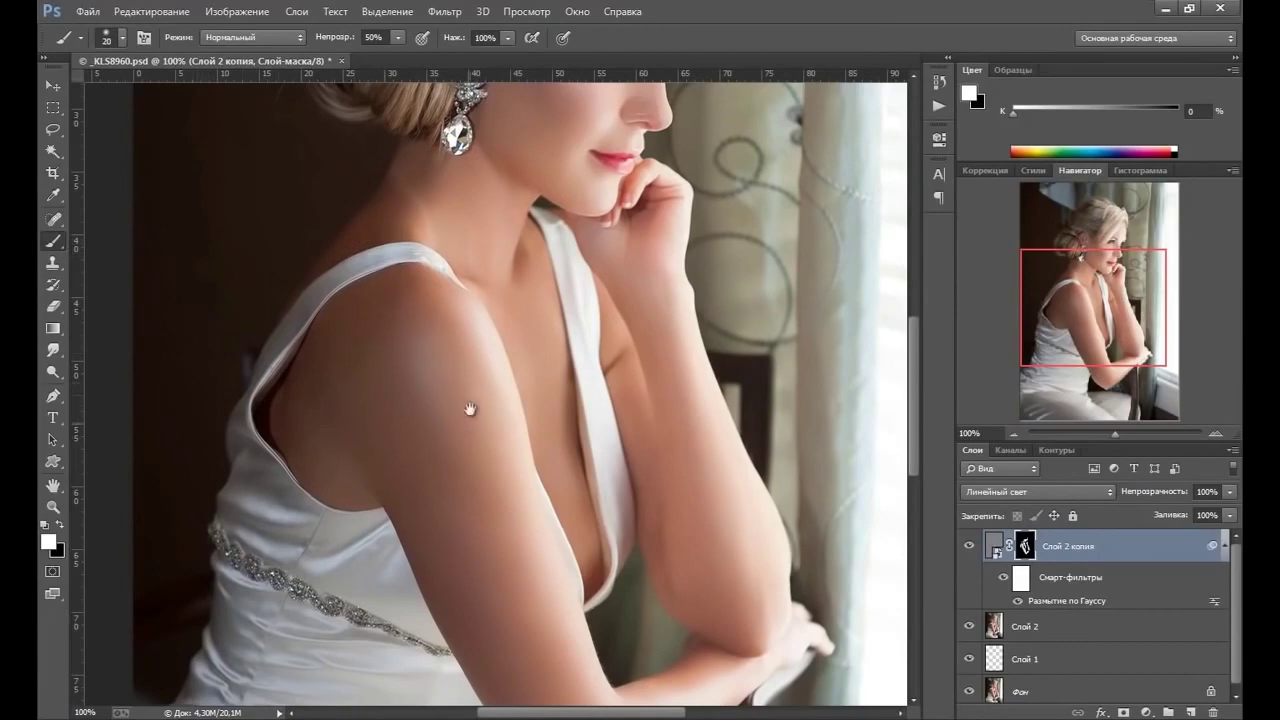
drag(469, 417, 469, 337)
- Fit the whole portrait on screen, then set the zoom to 50%
click(54, 509)
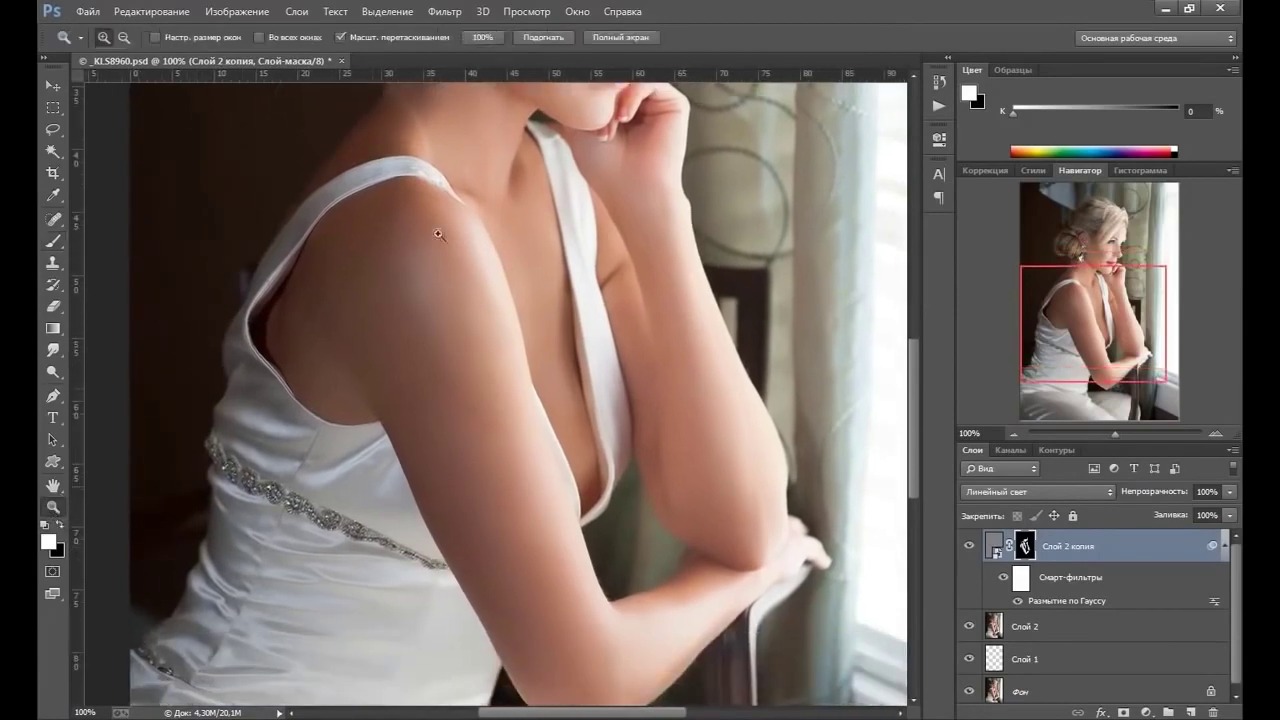
right_click(491, 292)
click(545, 314)
click(566, 337)
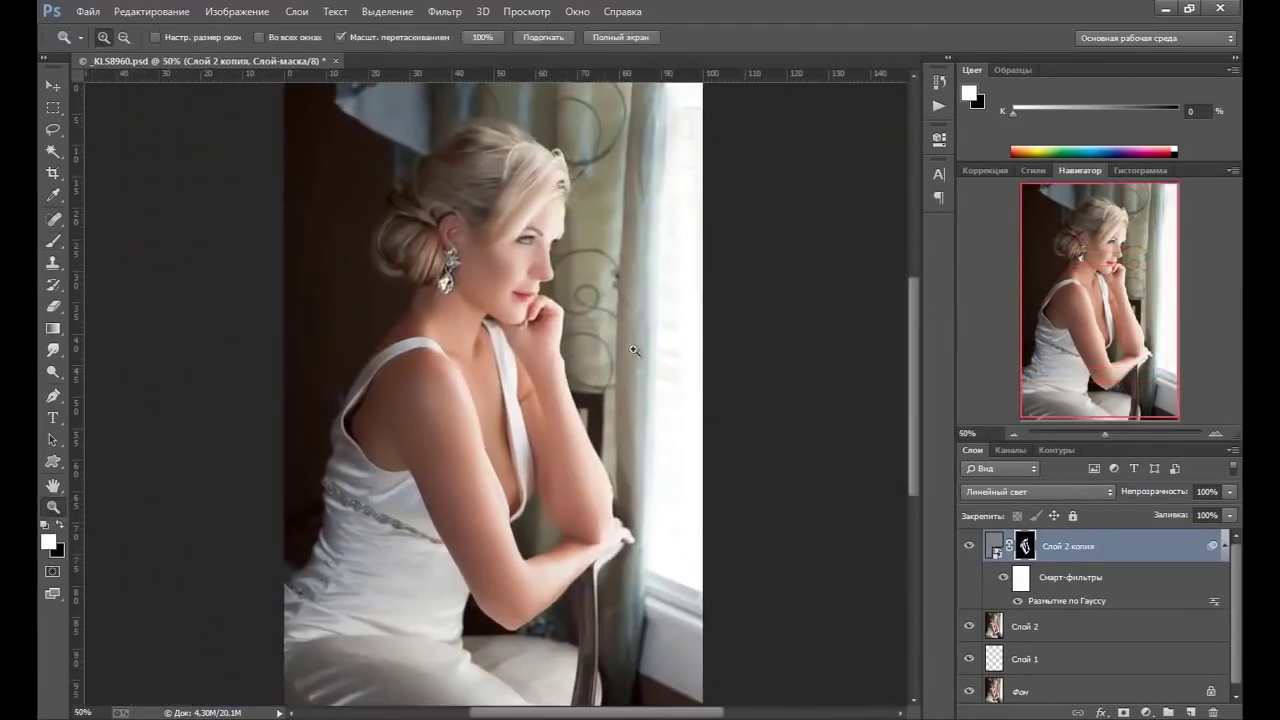
- Toggle Слой 2 копия on and off to compare the portrait with and without smoothing
click(970, 548)
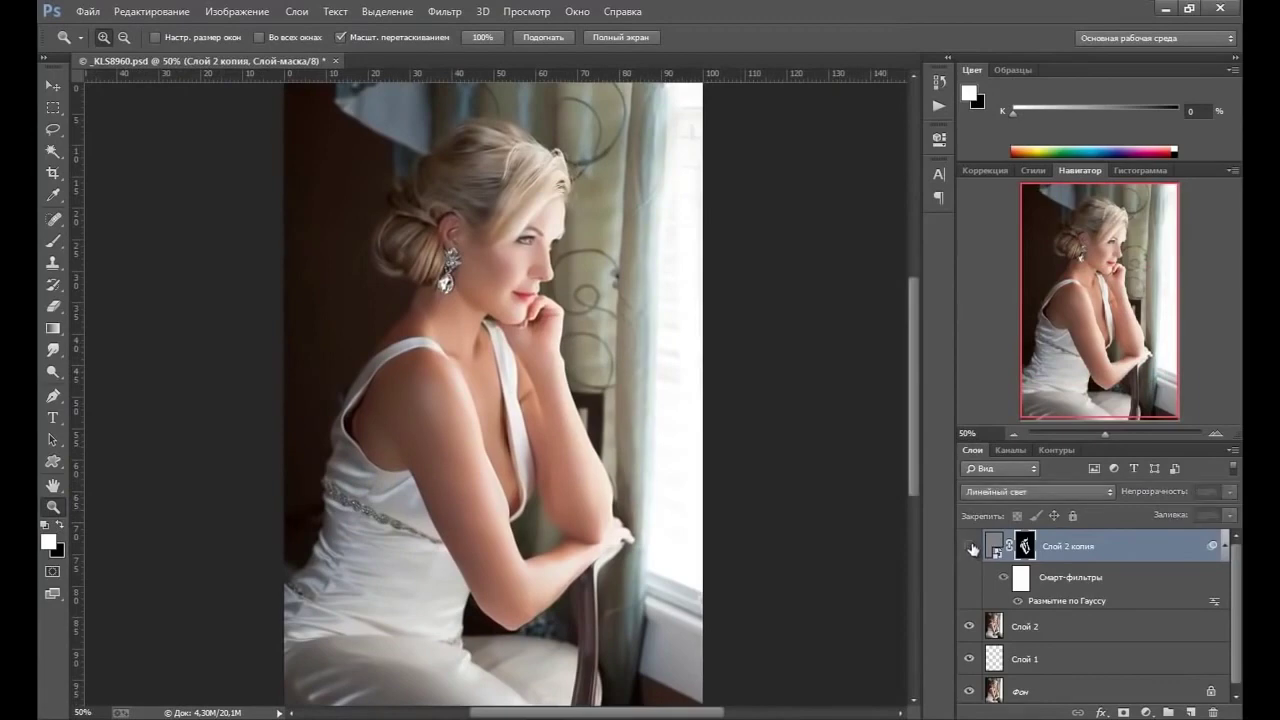
click(971, 548)
click(970, 548)
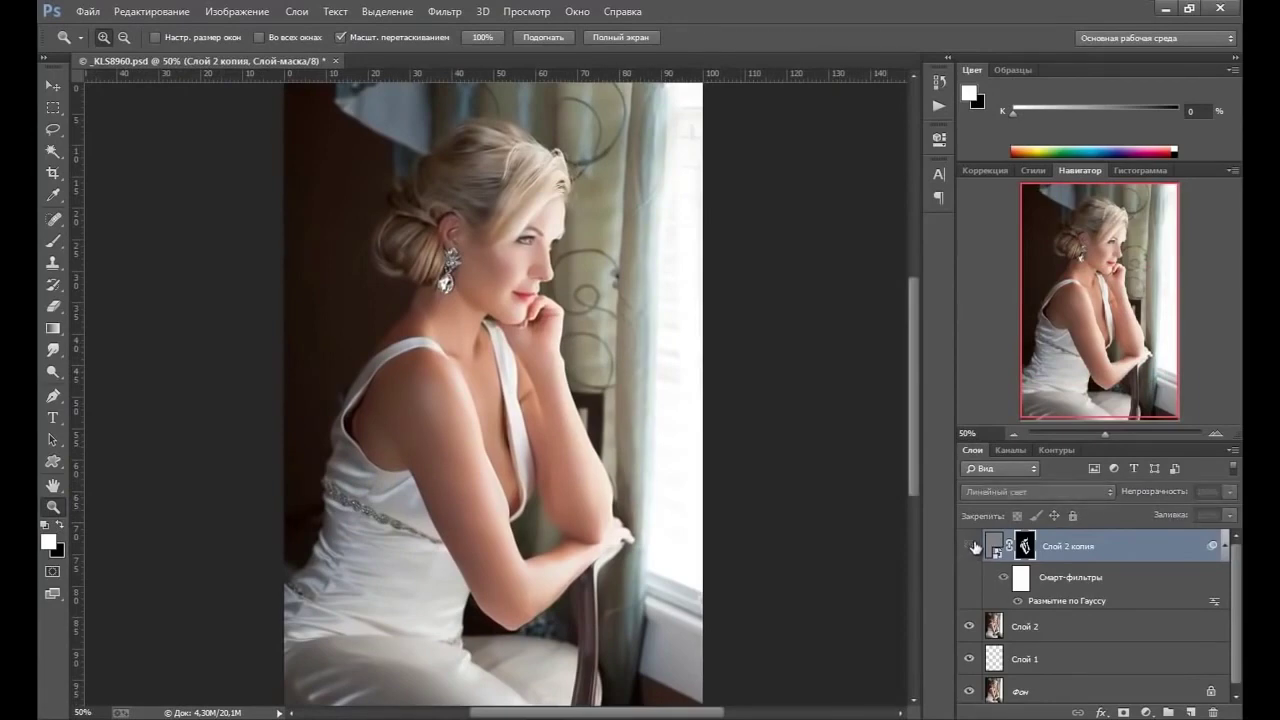
click(970, 548)
click(970, 550)
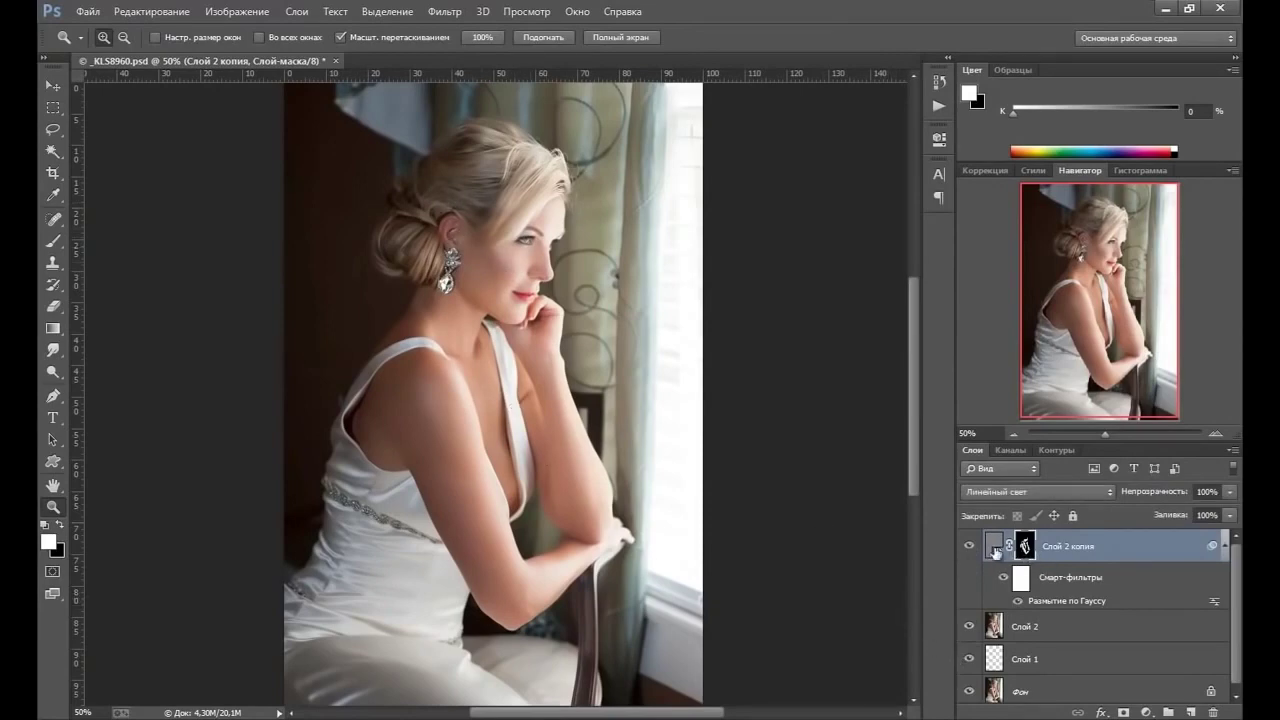
click(969, 546)
click(969, 547)
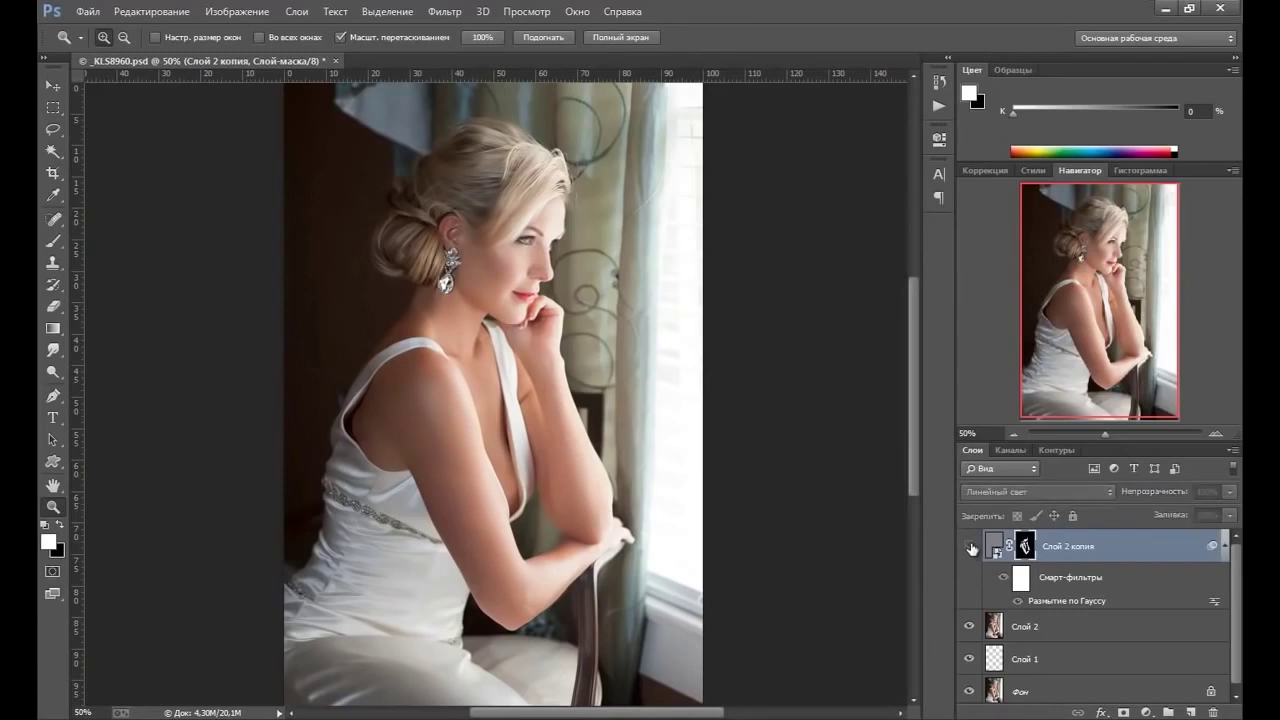
click(969, 547)
click(969, 547)
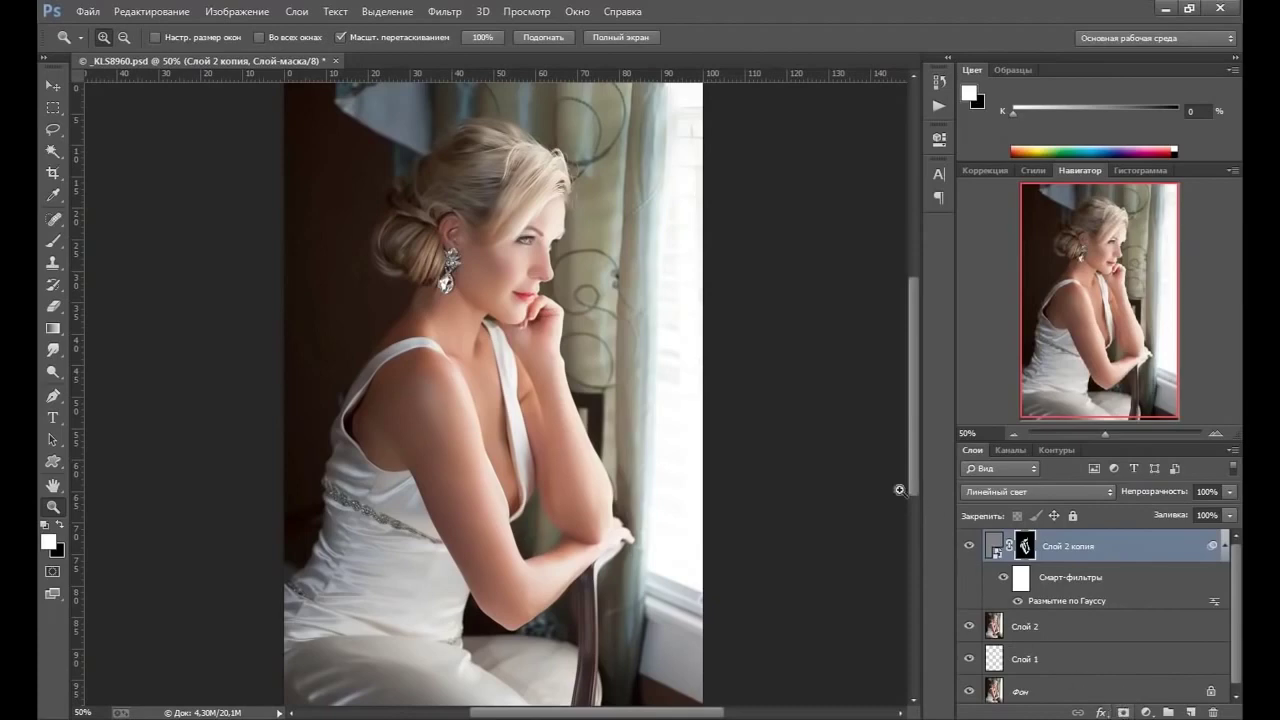
- Add a Curves layer with the RGB curve pulled down to 145/97
click(1146, 712)
click(1090, 446)
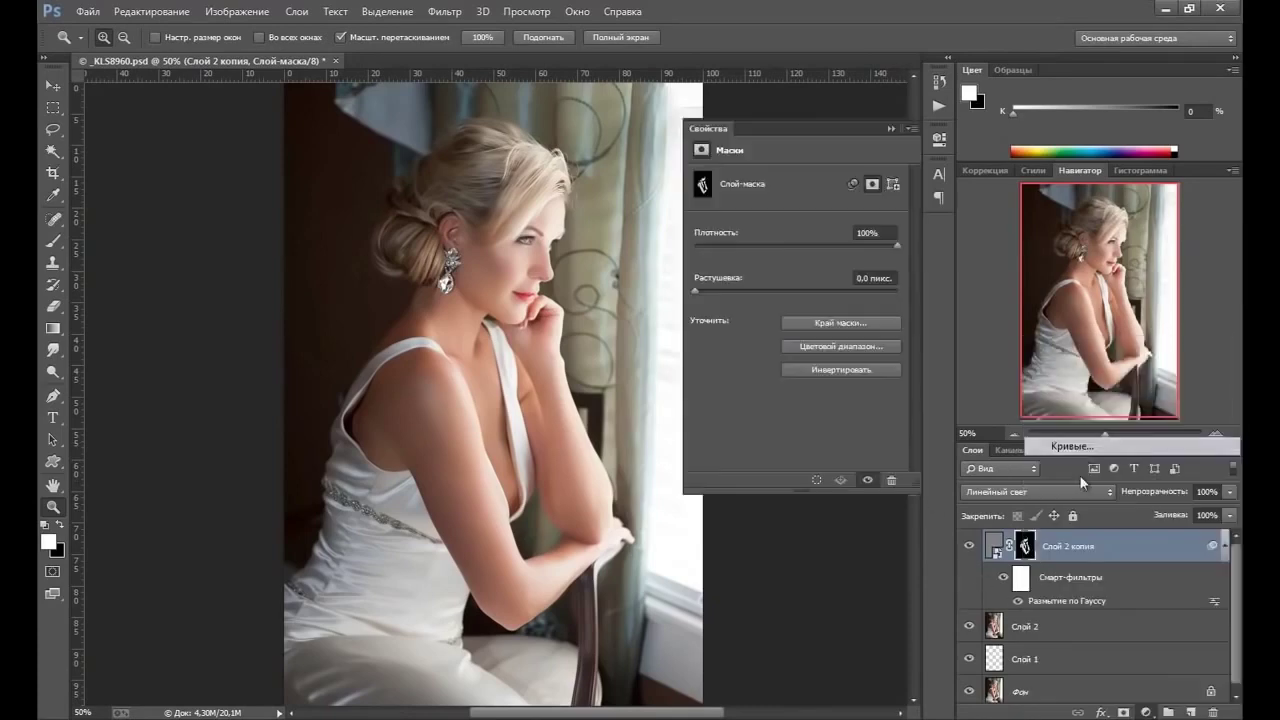
drag(820, 293, 823, 324)
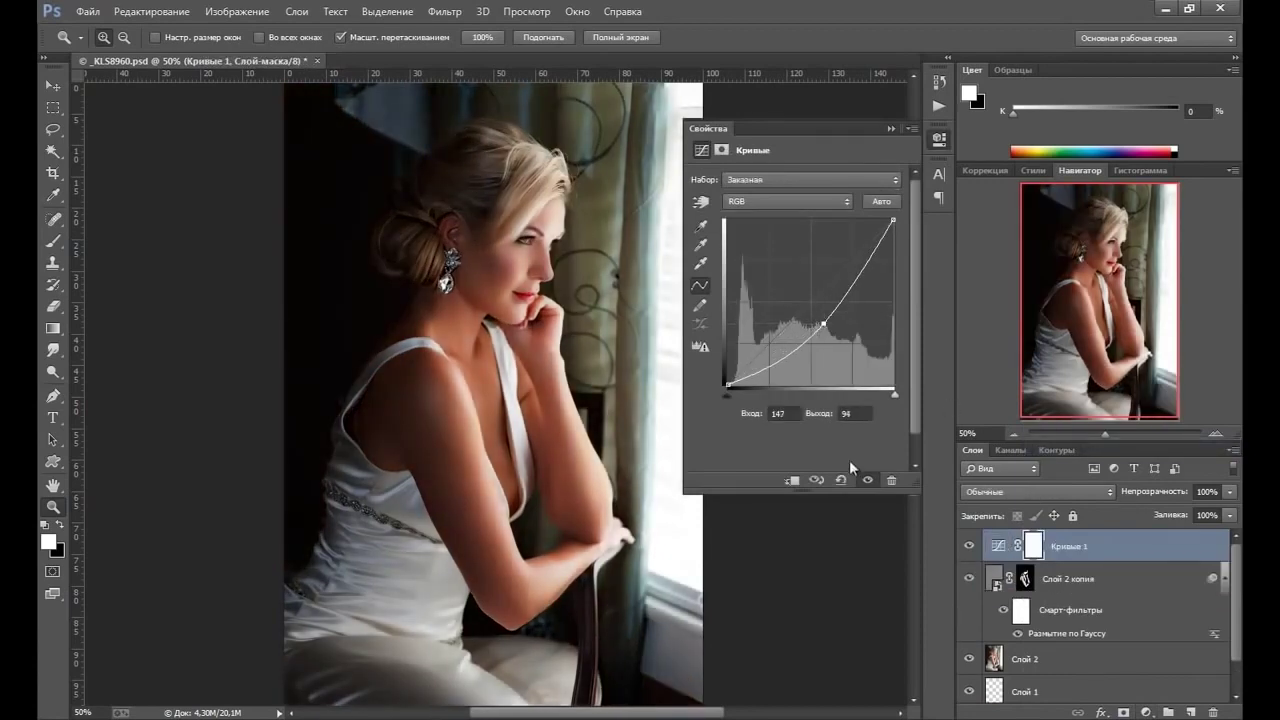
click(889, 129)
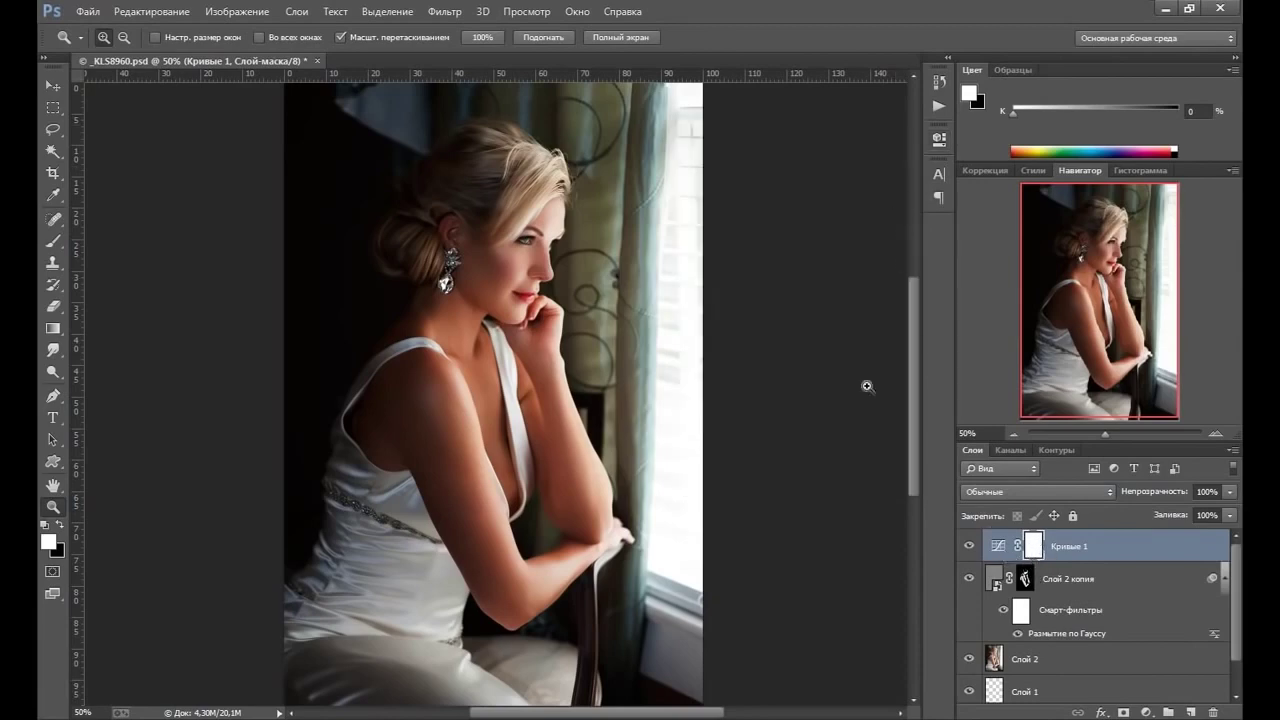
- Apply Image to the Кривые 1 mask with Invert checked and Обычные (Normal) blending
click(250, 12)
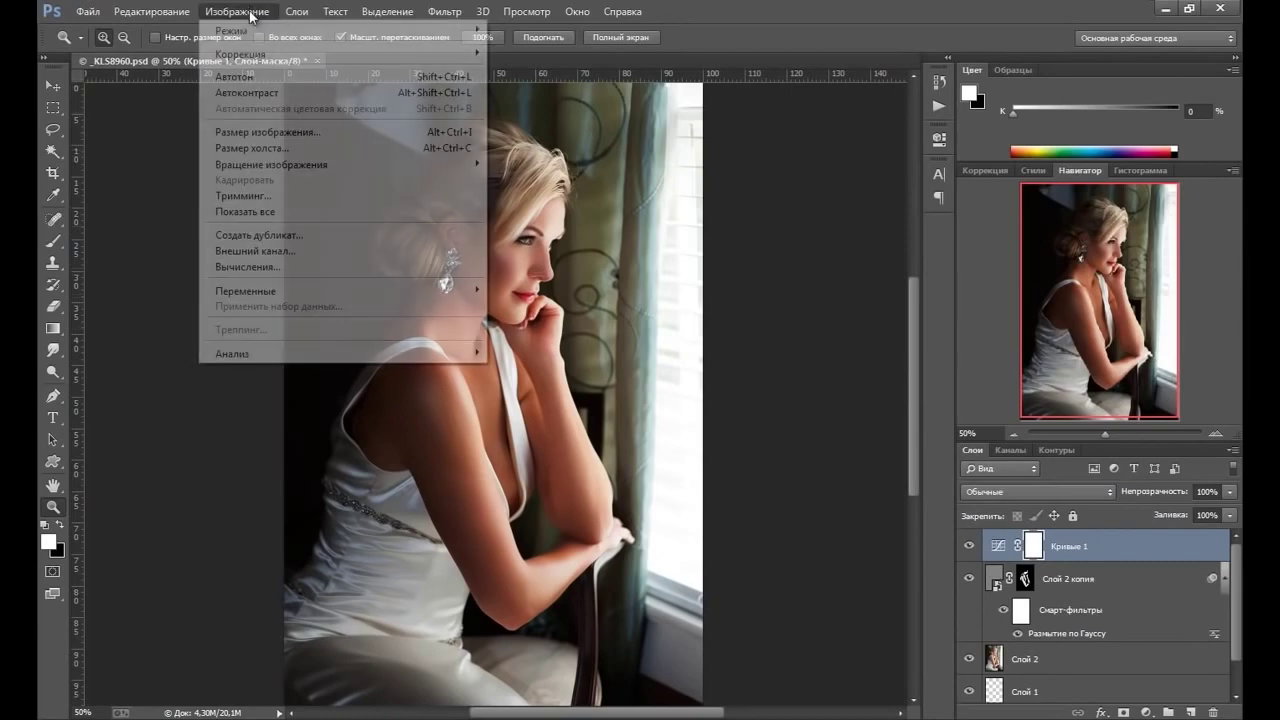
click(279, 256)
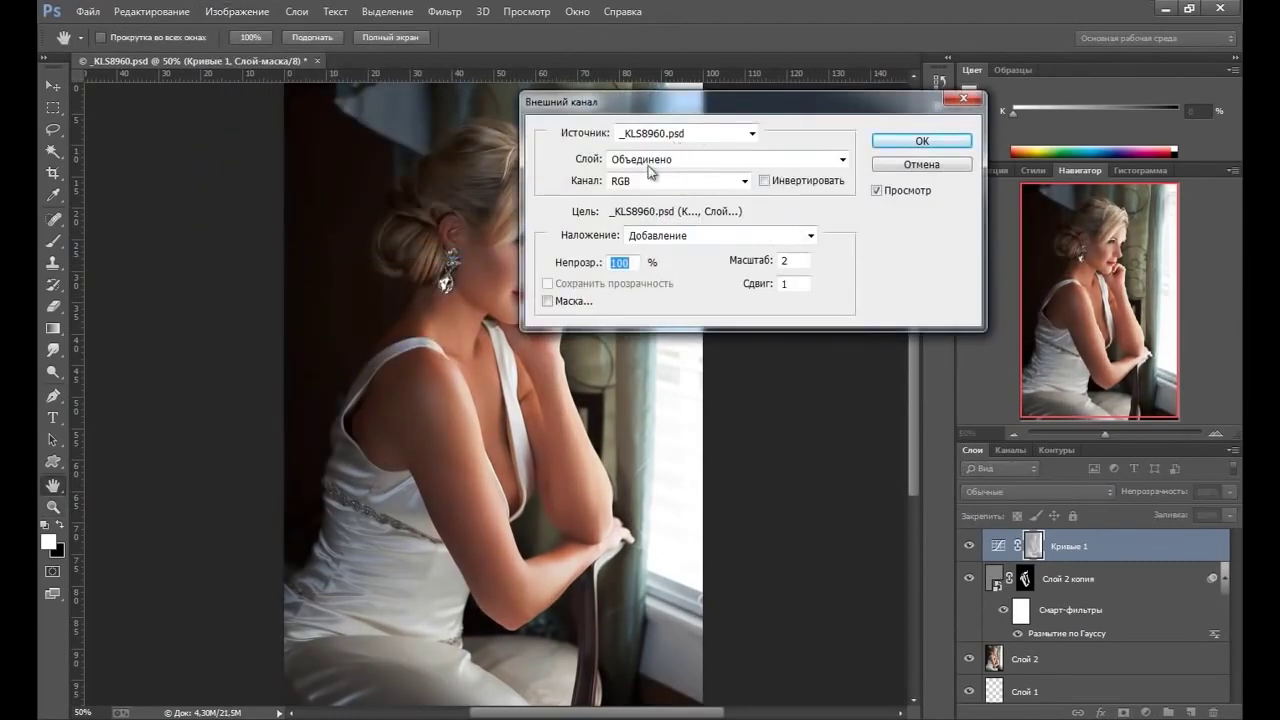
click(765, 181)
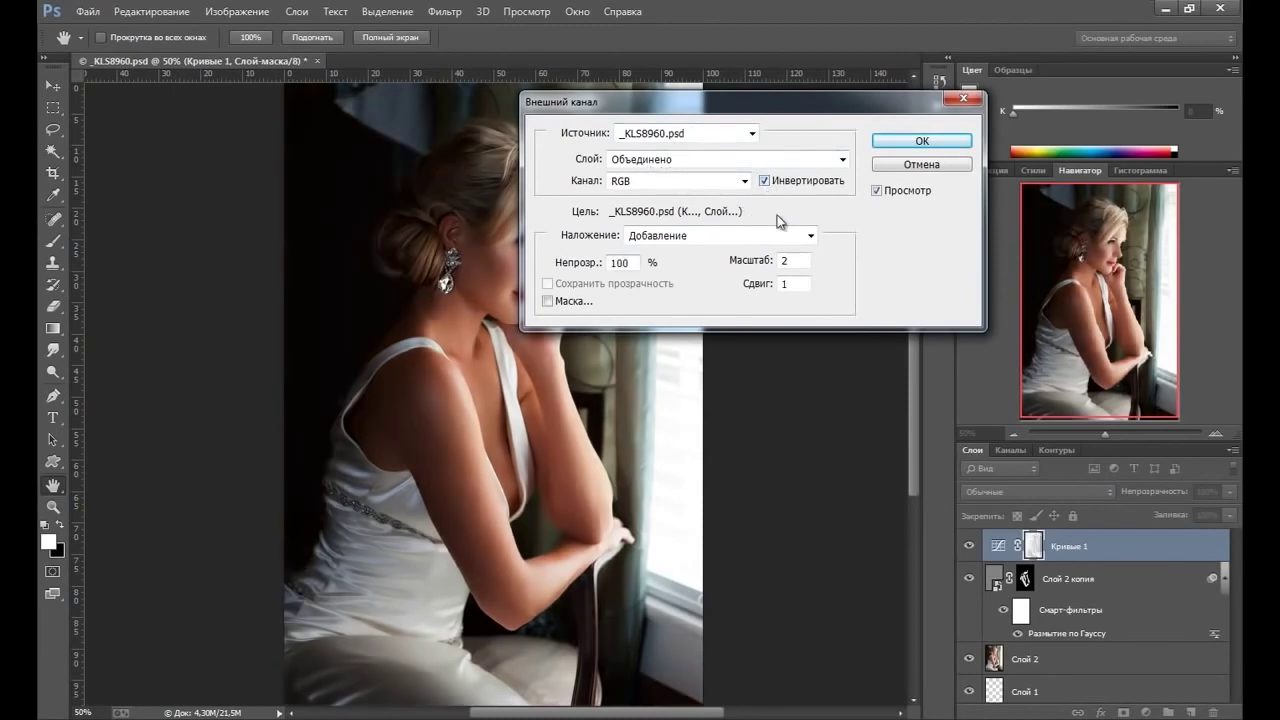
click(797, 238)
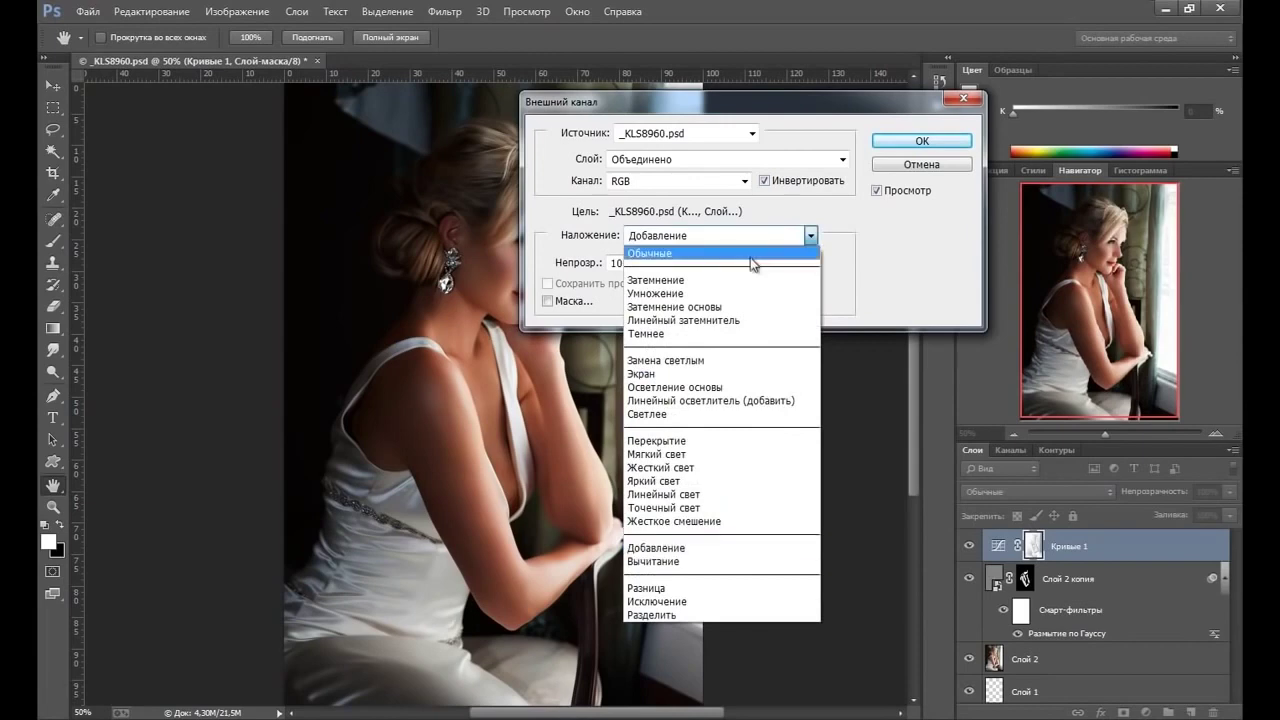
click(751, 256)
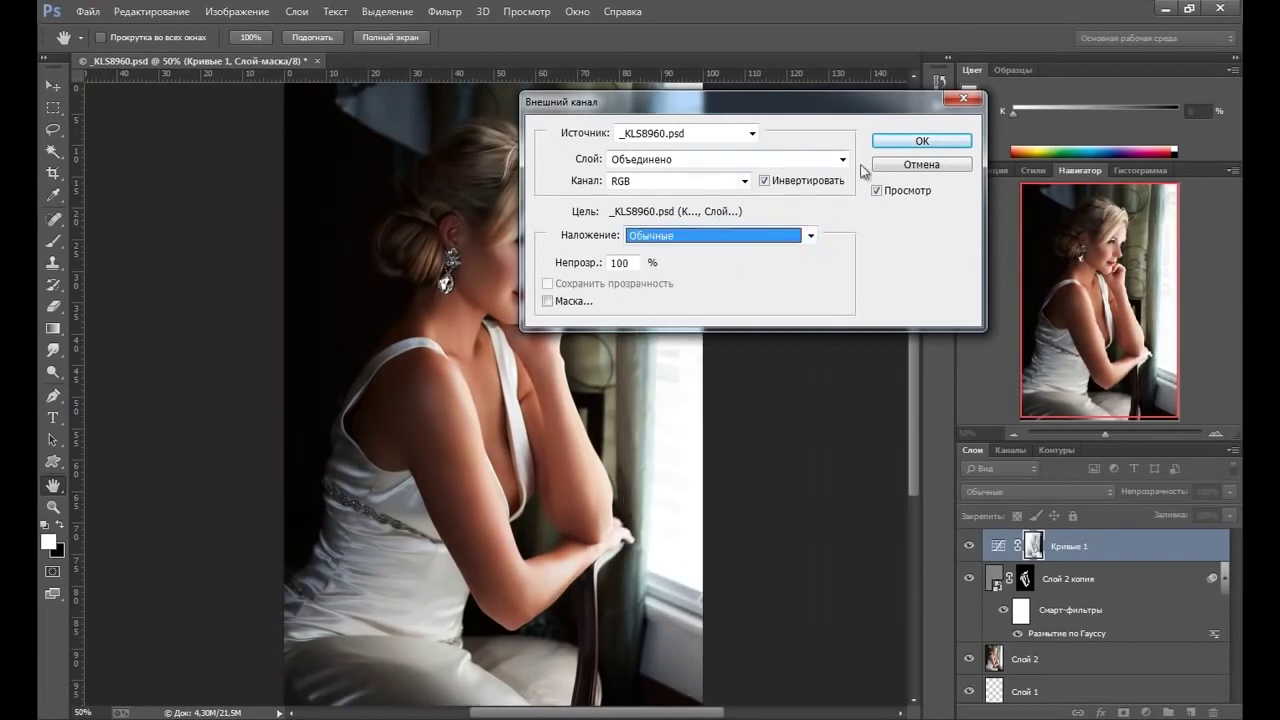
click(908, 141)
key(z)
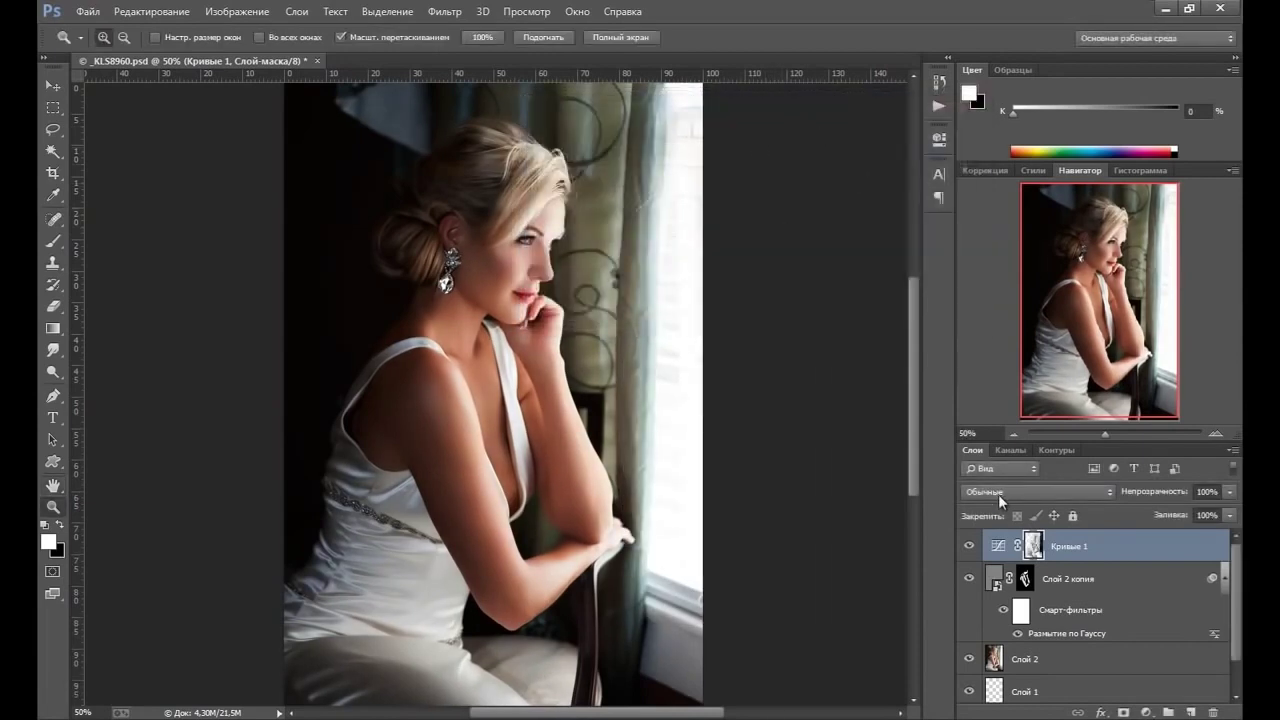
- Disable and re-enable the Кривые 1 layer mask to compare its effect
right_click(1036, 553)
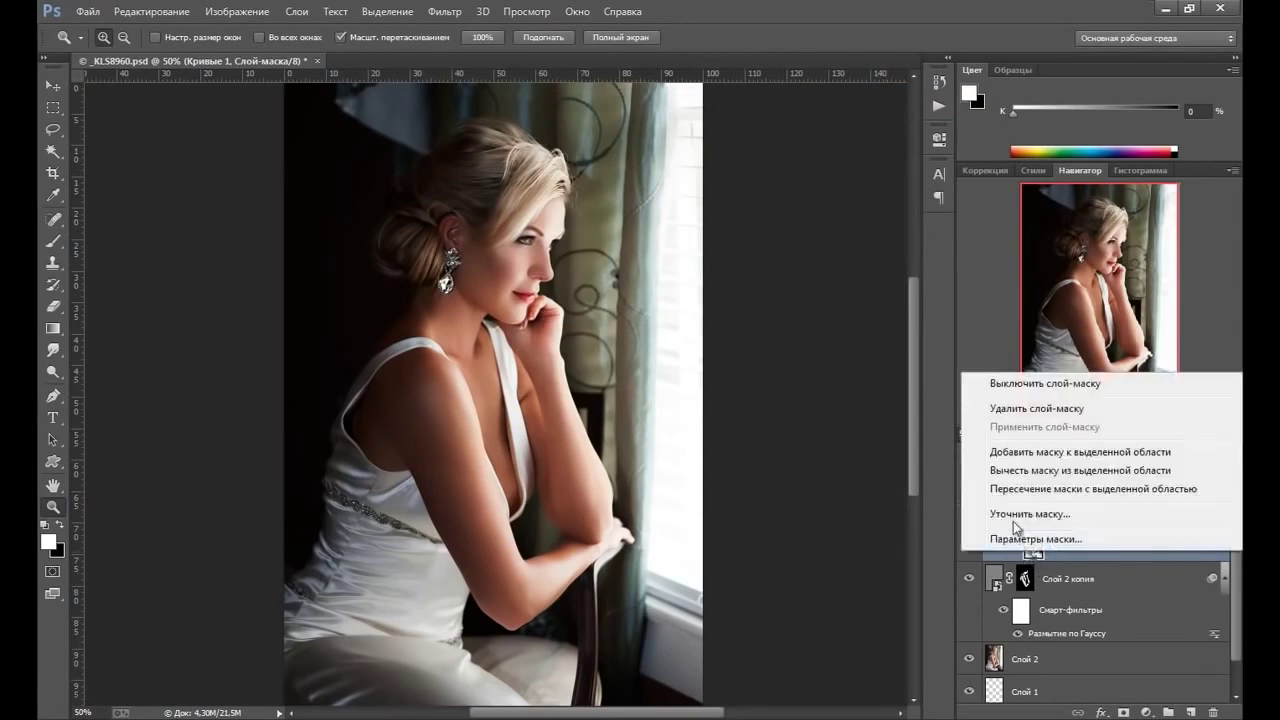
click(1045, 384)
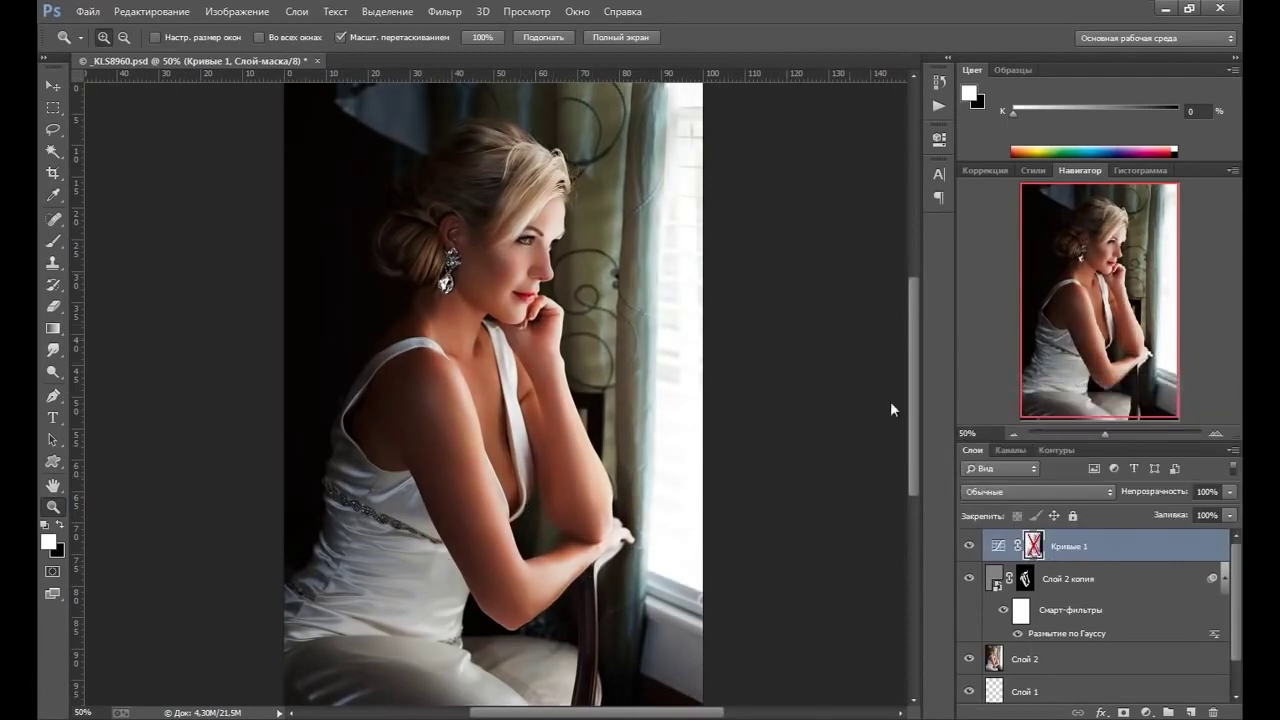
right_click(1034, 548)
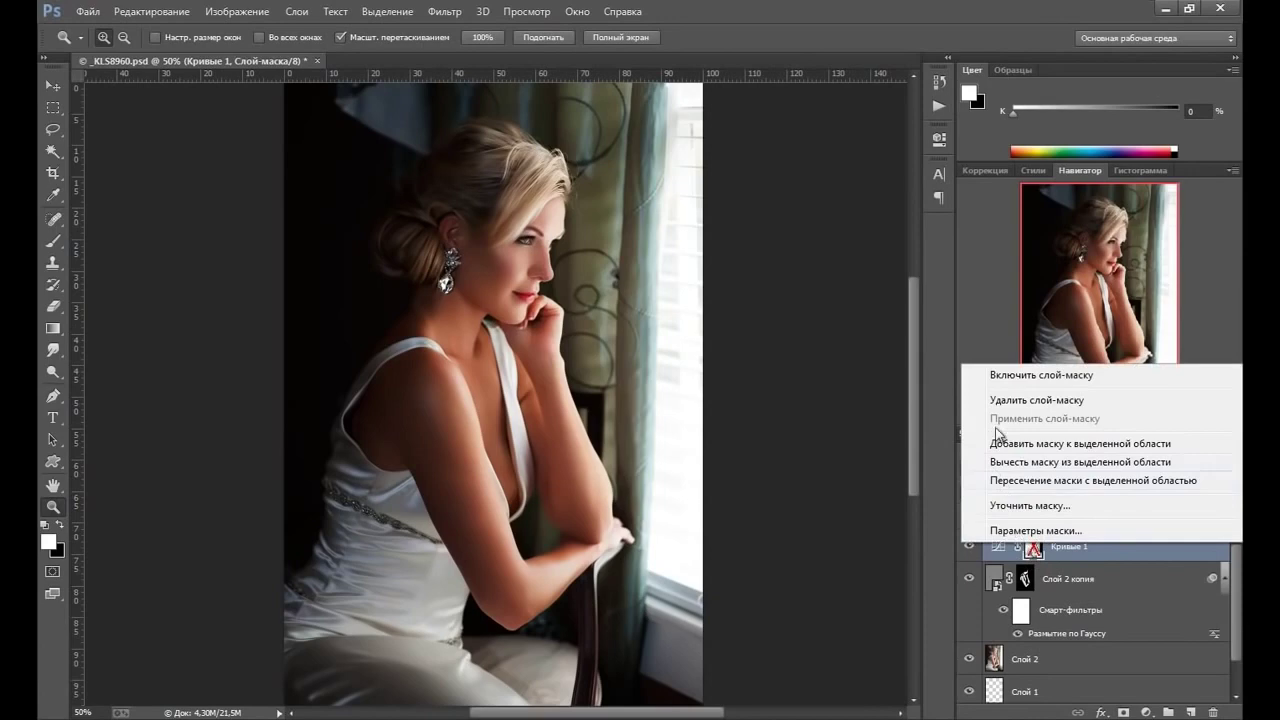
click(1045, 378)
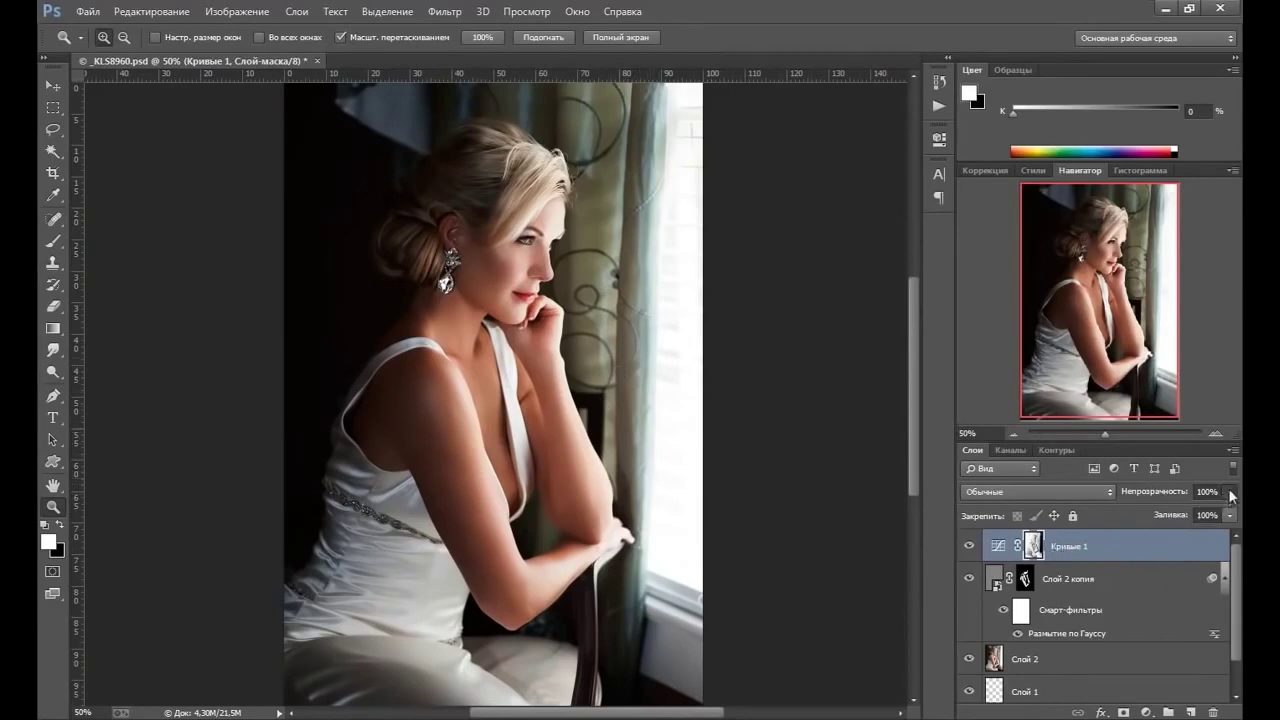
- Set Кривые 1 to 30% opacity and toggle its visibility to compare
drag(1230, 492, 1170, 506)
click(968, 546)
click(968, 546)
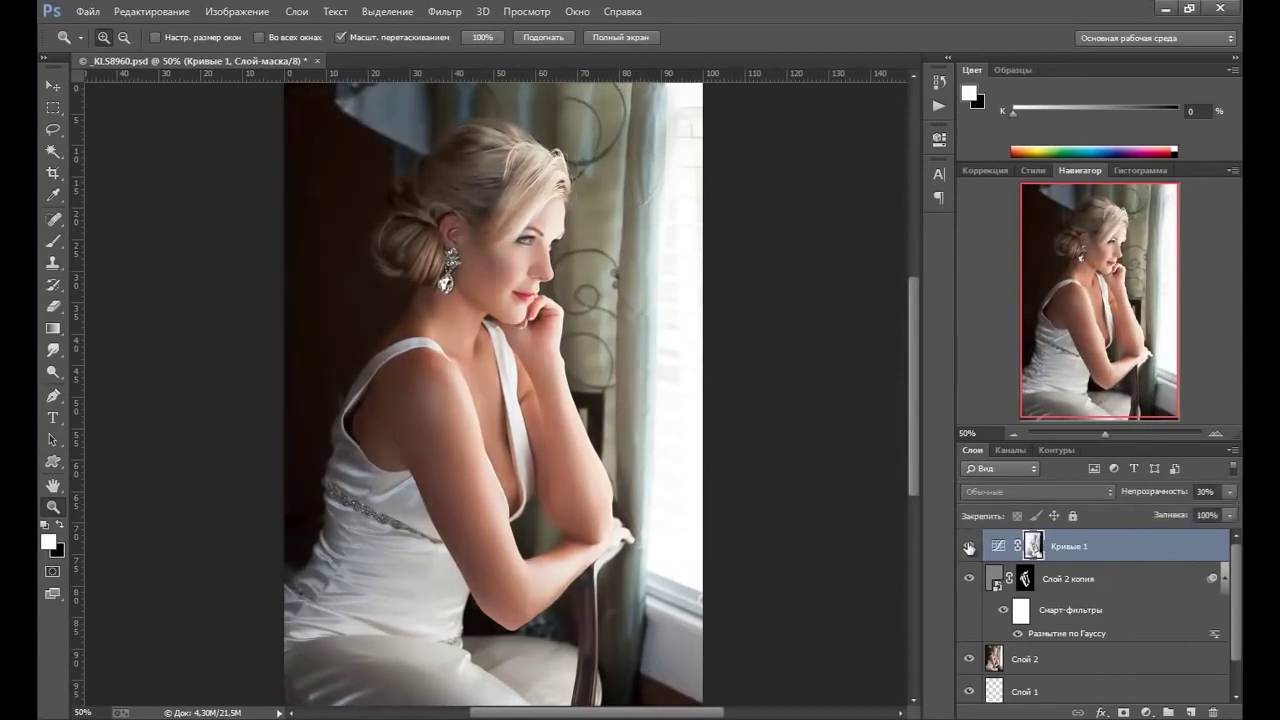
click(968, 547)
click(968, 550)
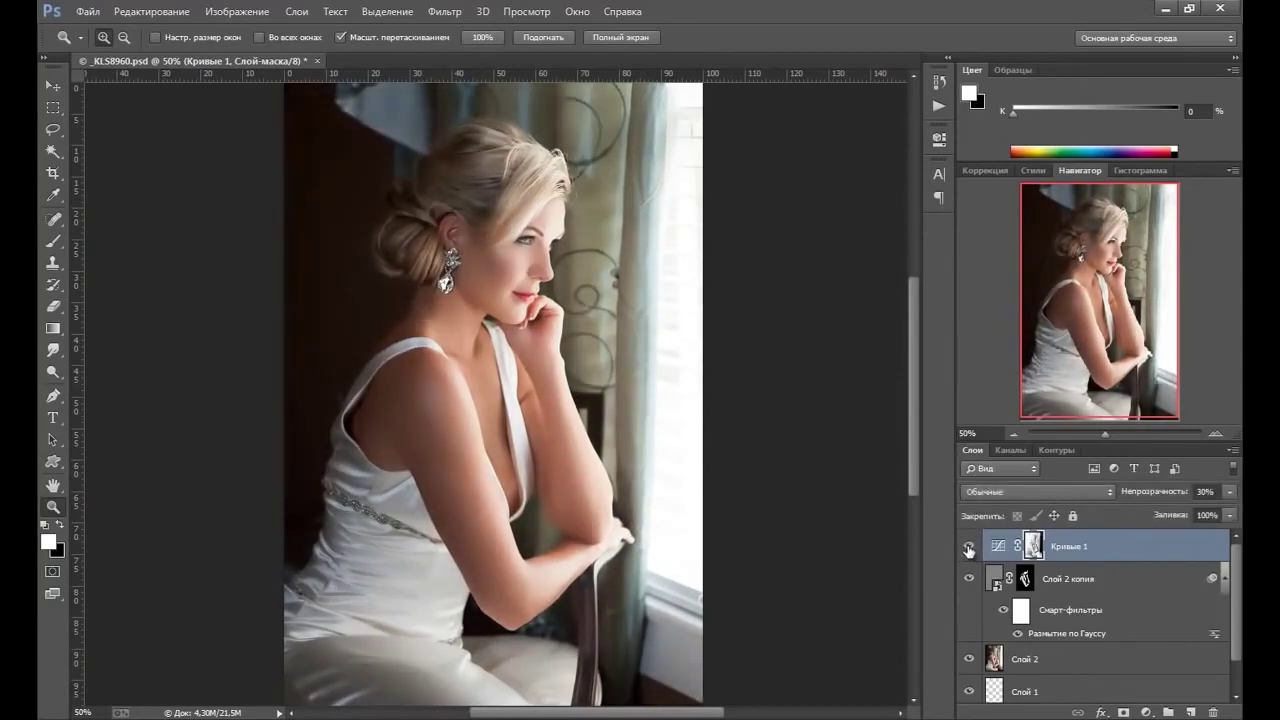
click(968, 547)
click(968, 546)
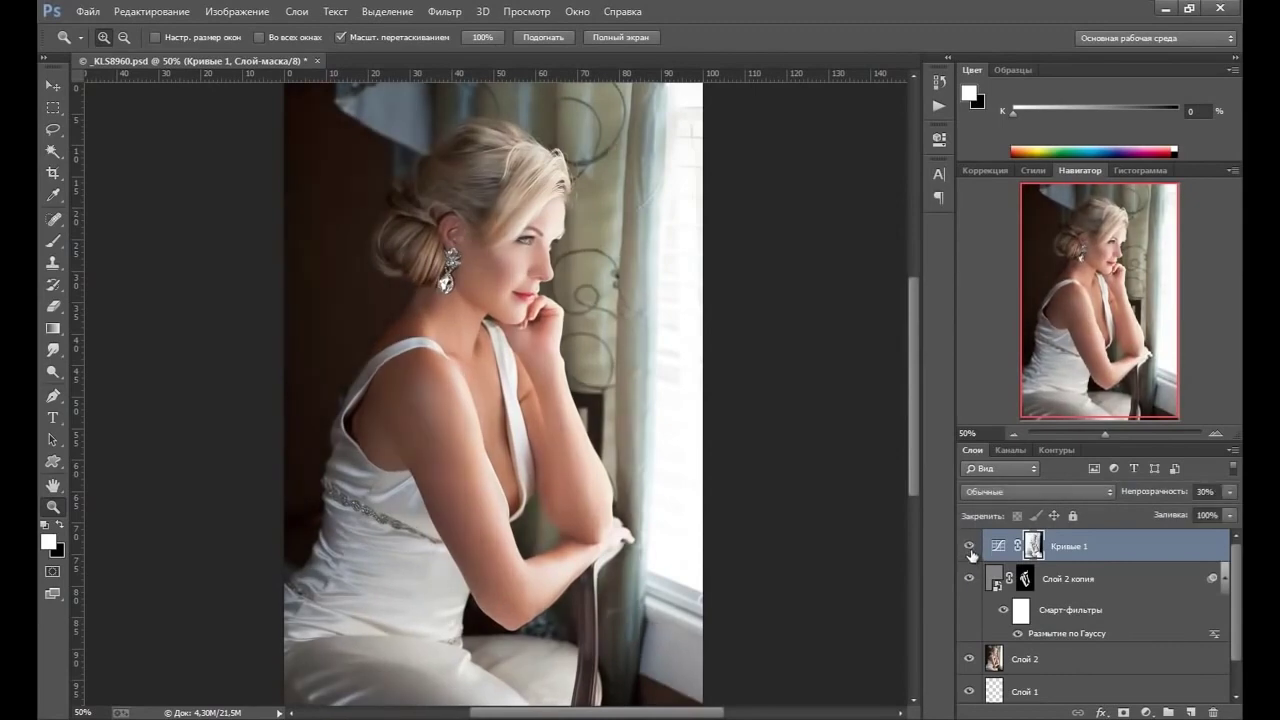
- Add a Curves layer with a raised midpoint, masked by a non-inverted Apply Image
click(1146, 712)
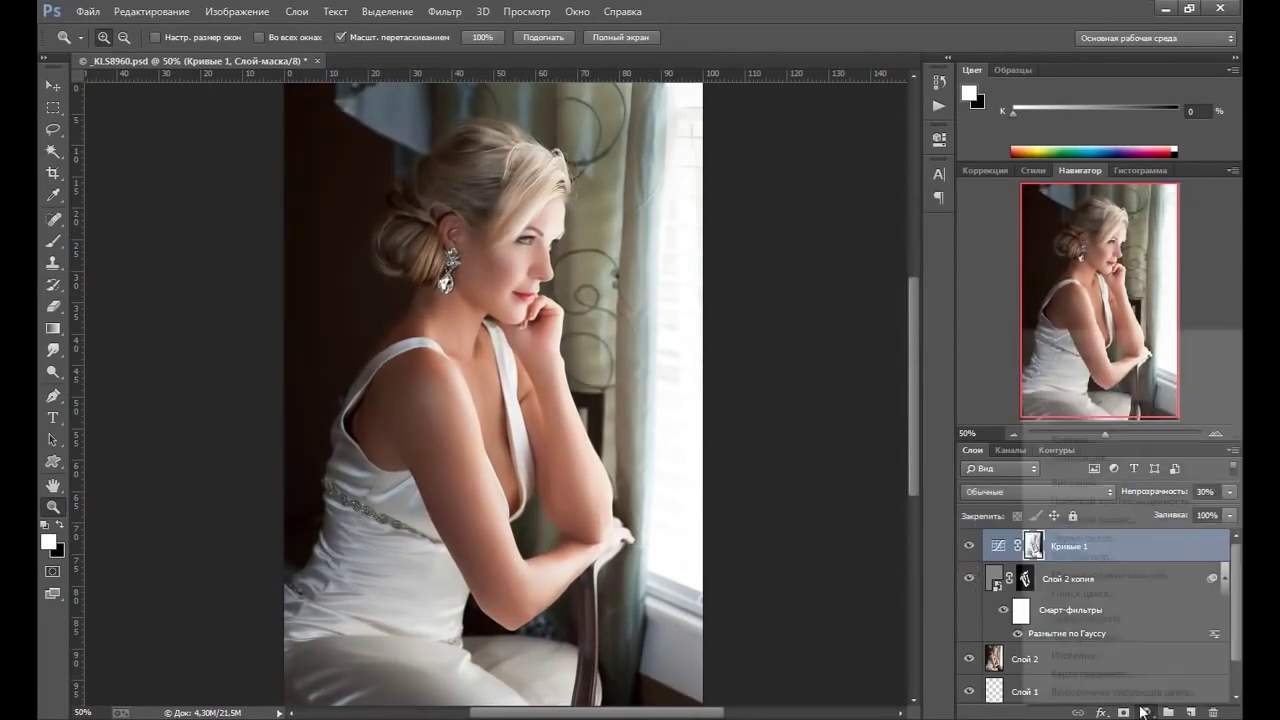
click(1091, 442)
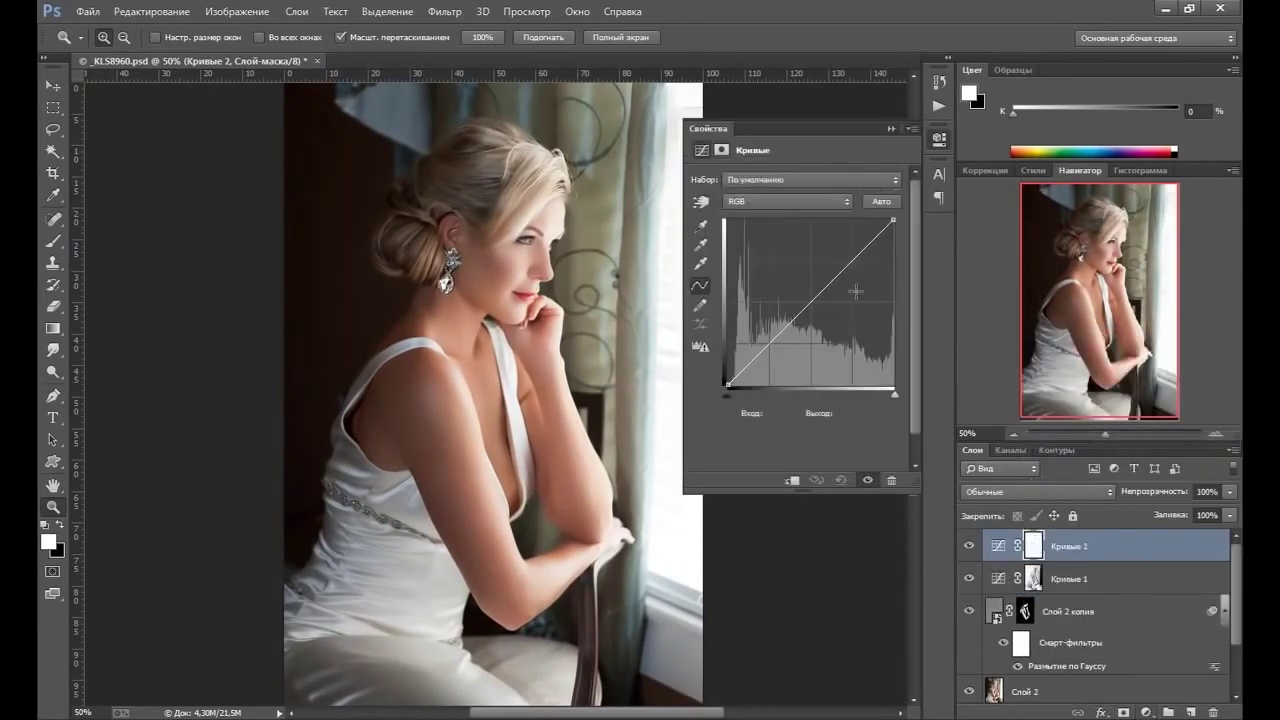
drag(809, 298, 803, 288)
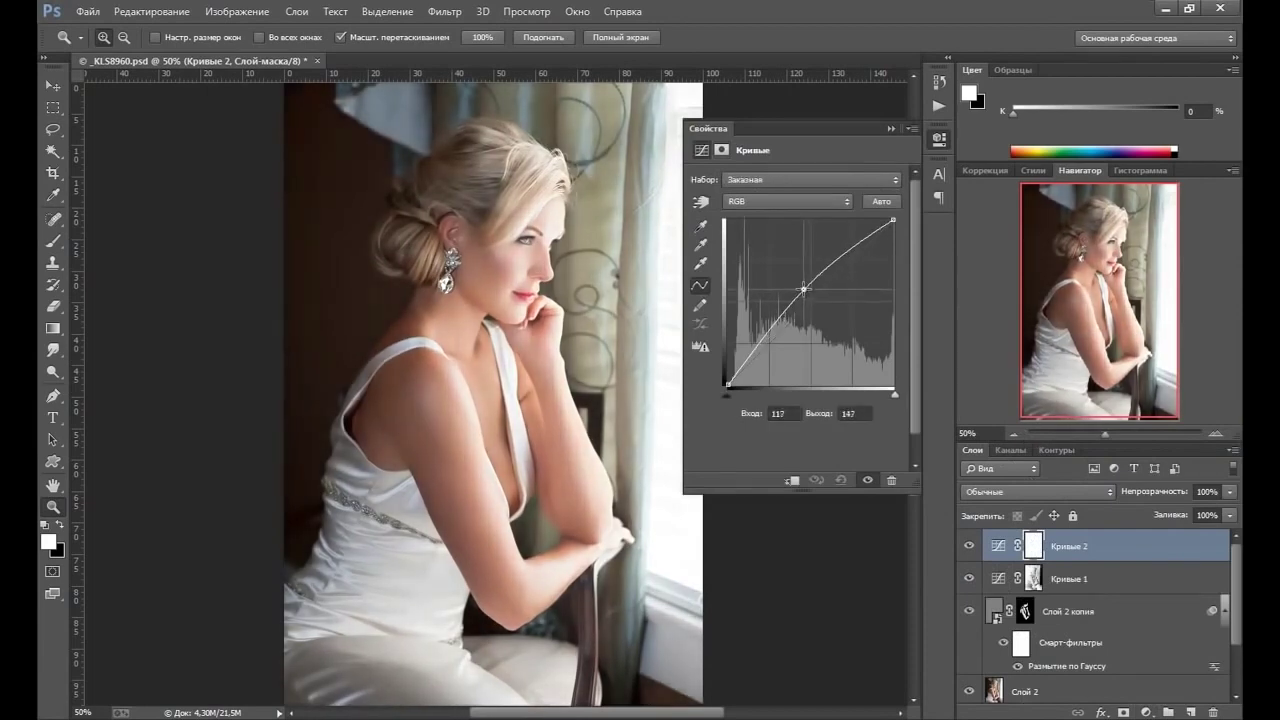
click(891, 131)
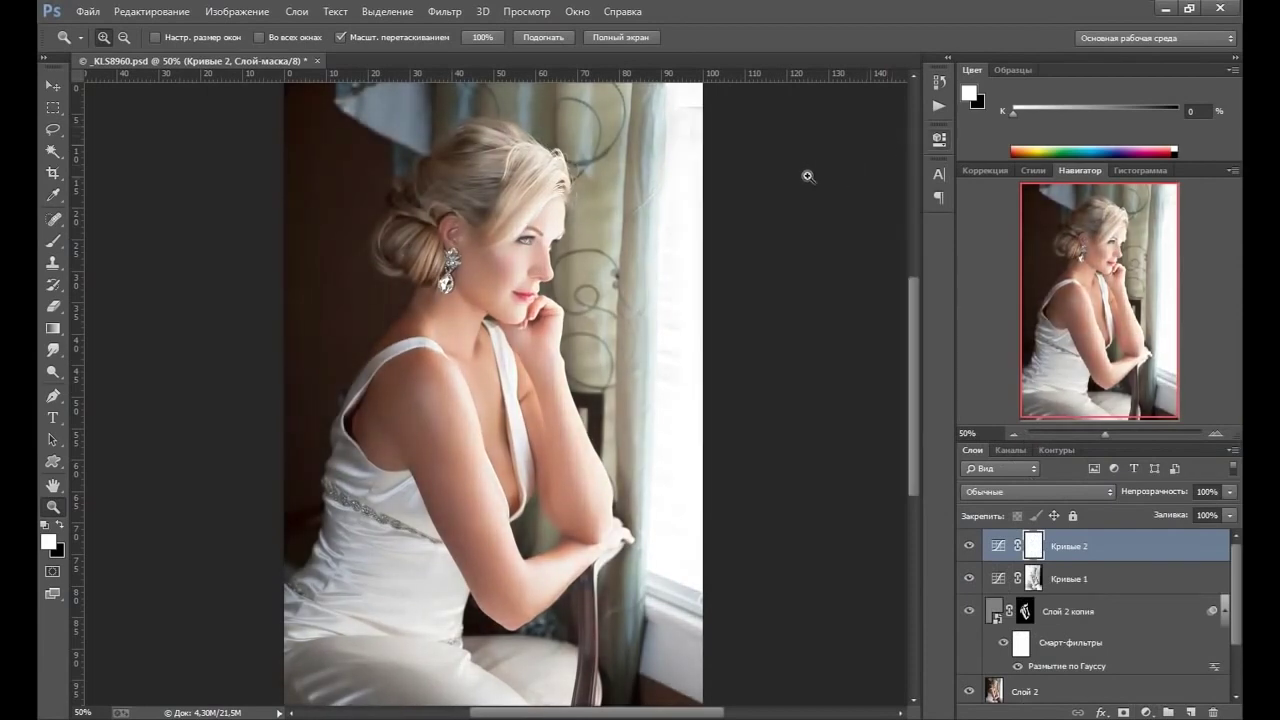
click(238, 11)
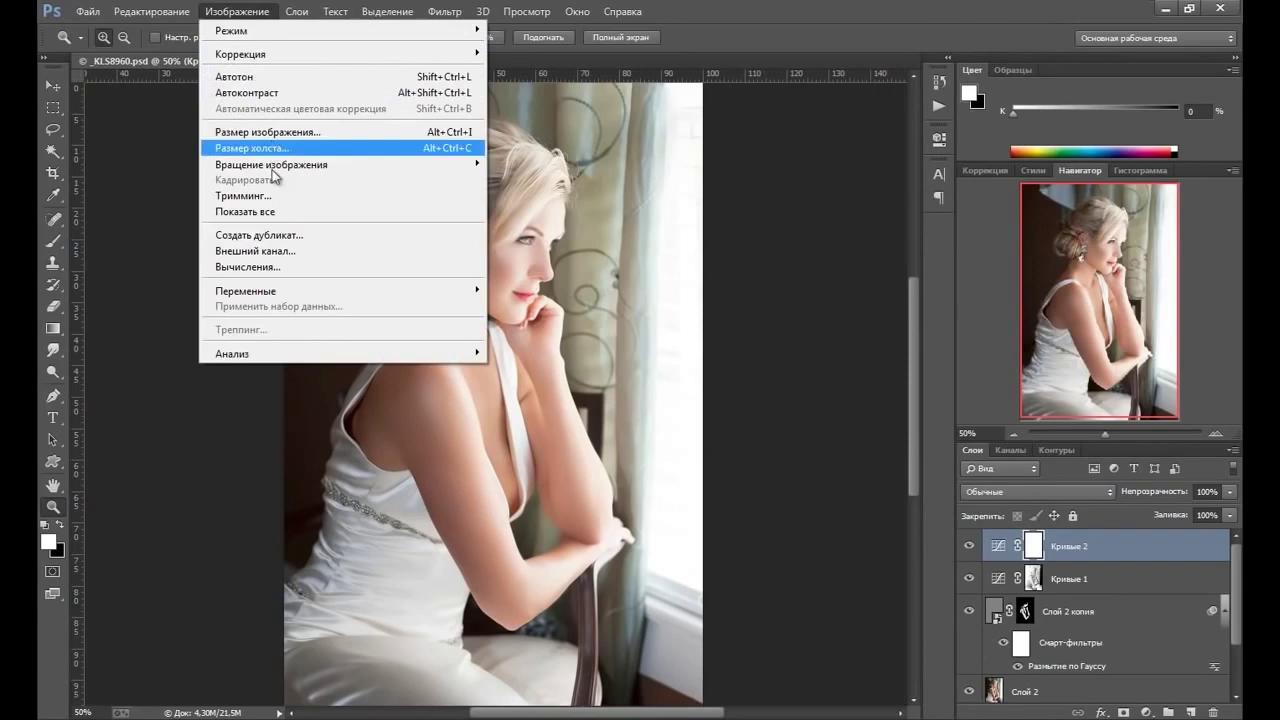
click(277, 251)
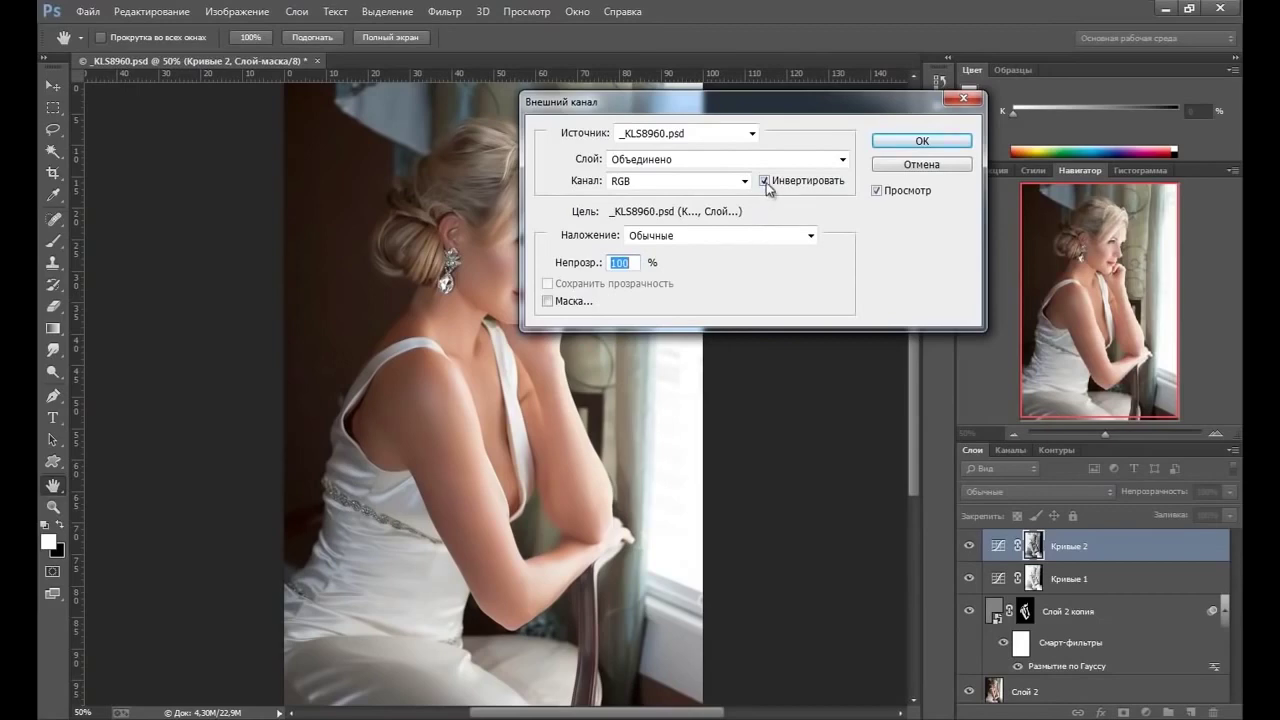
click(765, 181)
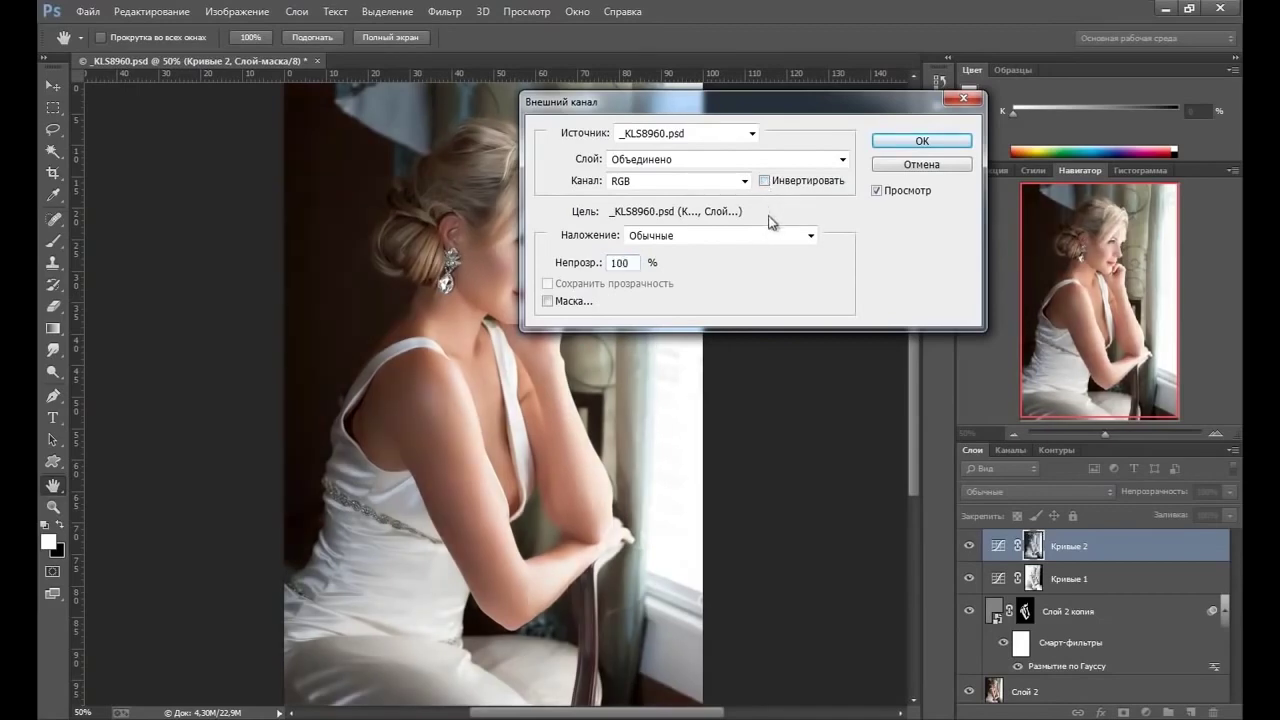
click(895, 142)
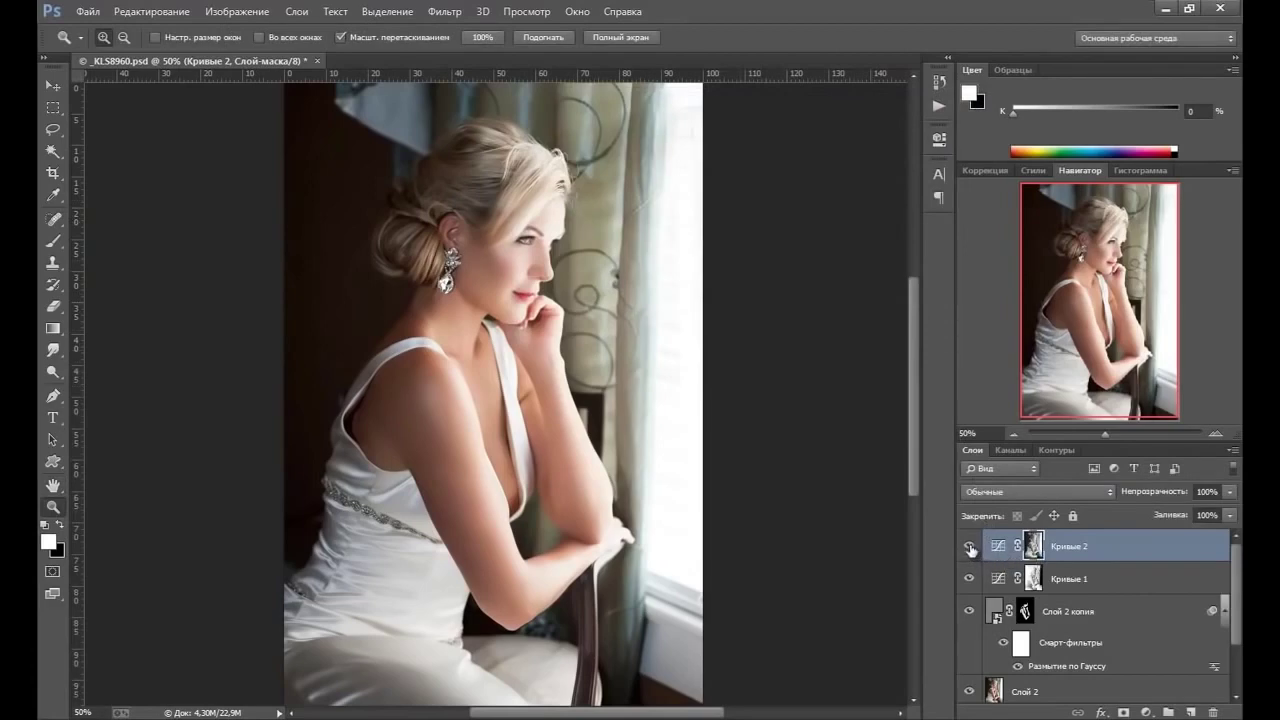
- Compare Кривые 2 on and off, then lower its opacity to 30%
click(969, 547)
click(969, 547)
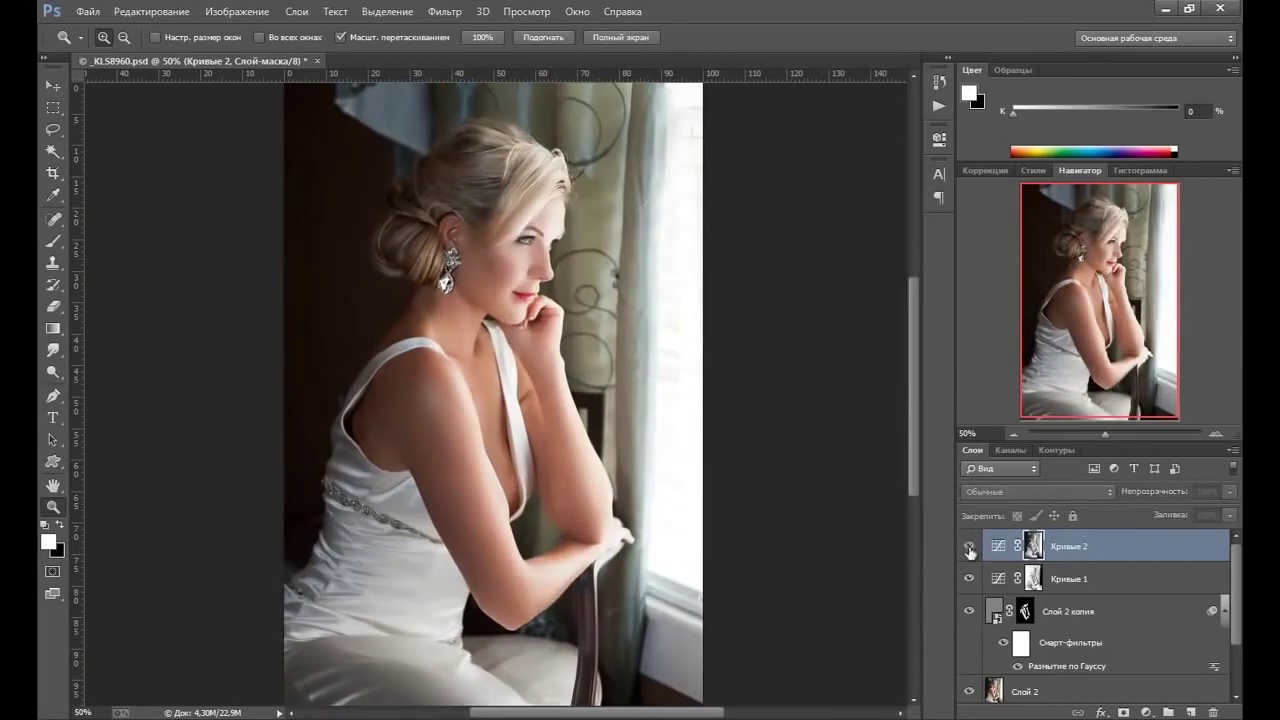
click(1229, 493)
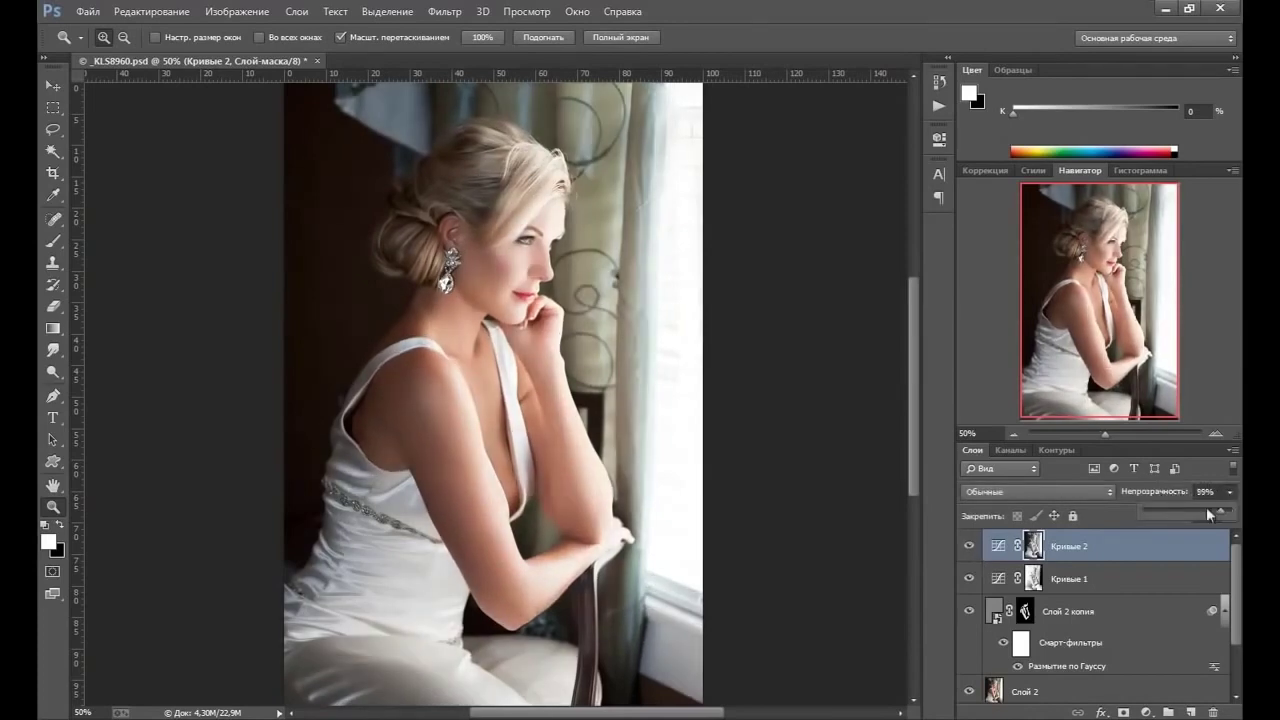
drag(1206, 507, 1170, 511)
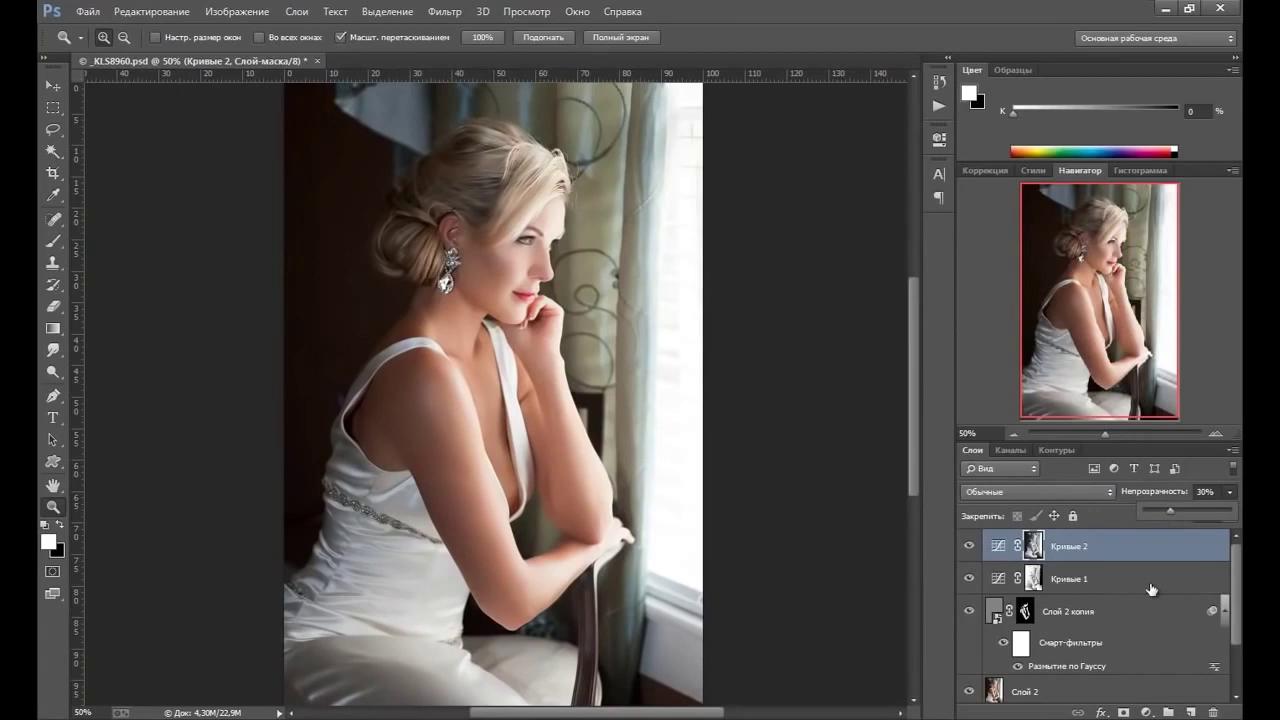
- Select Кривые 2 and Кривые 1 together and group them with Ctrl+G into Группа 1
click(1075, 550)
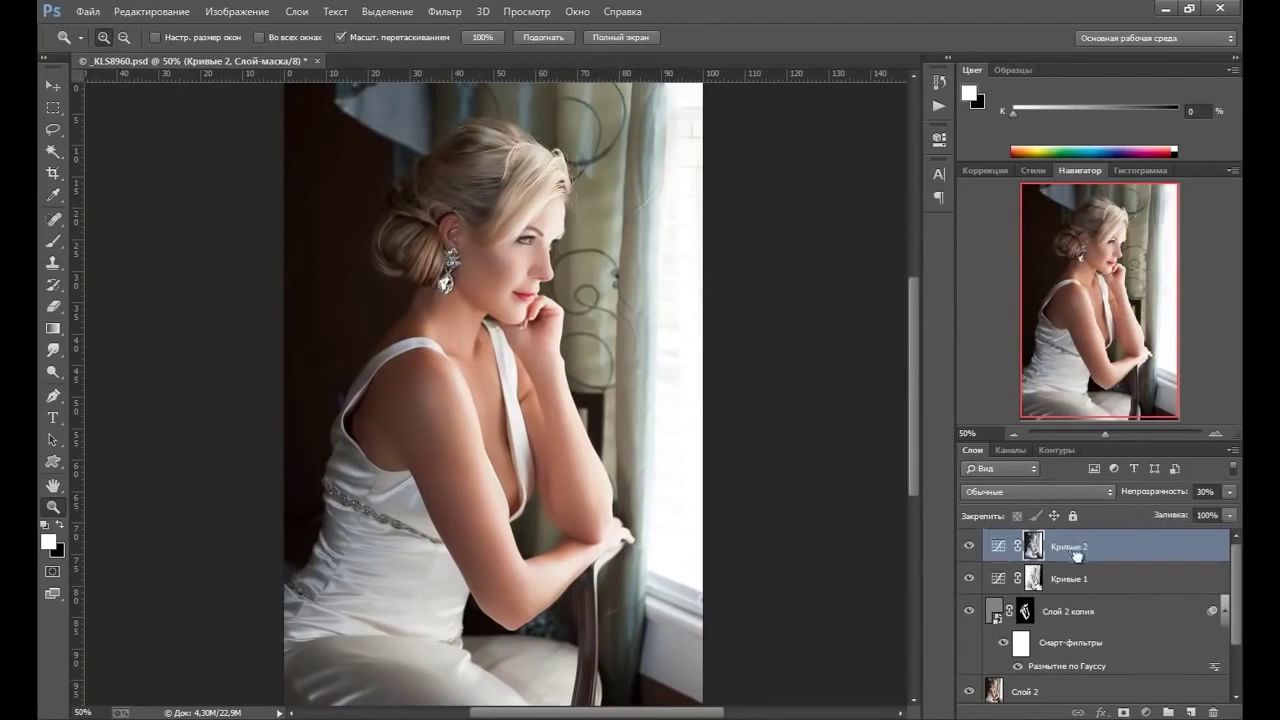
shift+click(1068, 590)
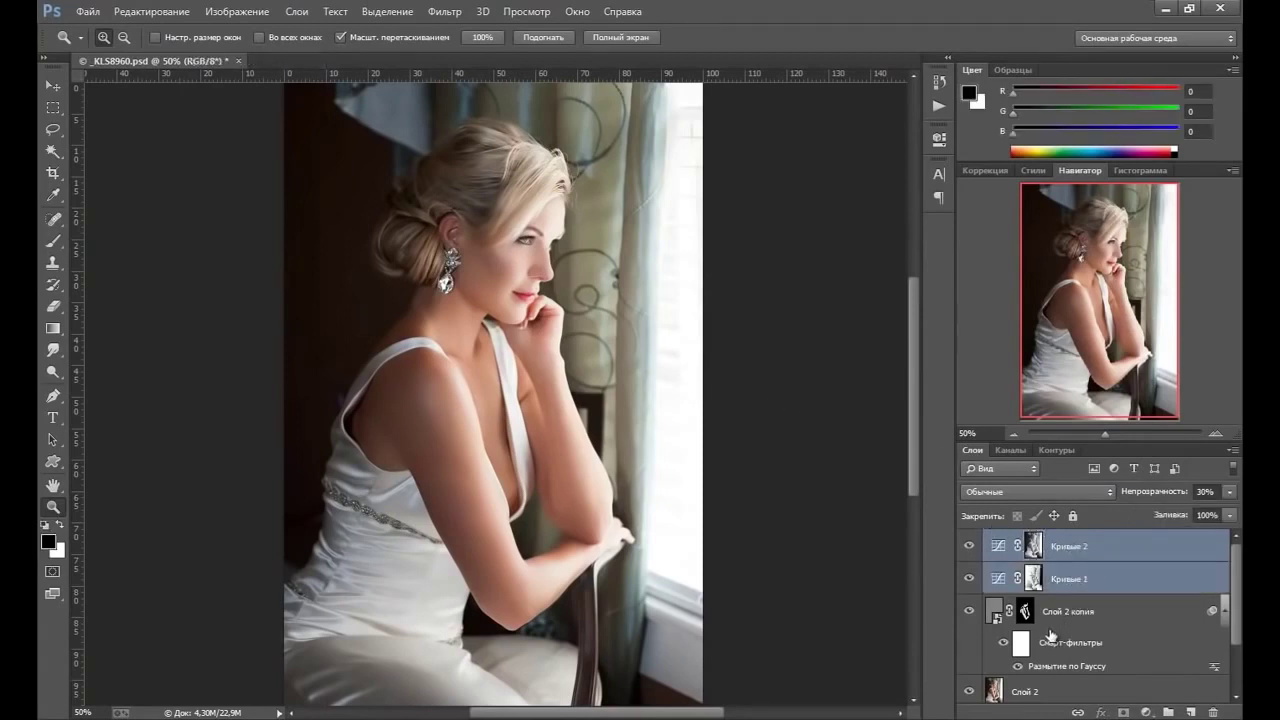
key(ctrl+g)
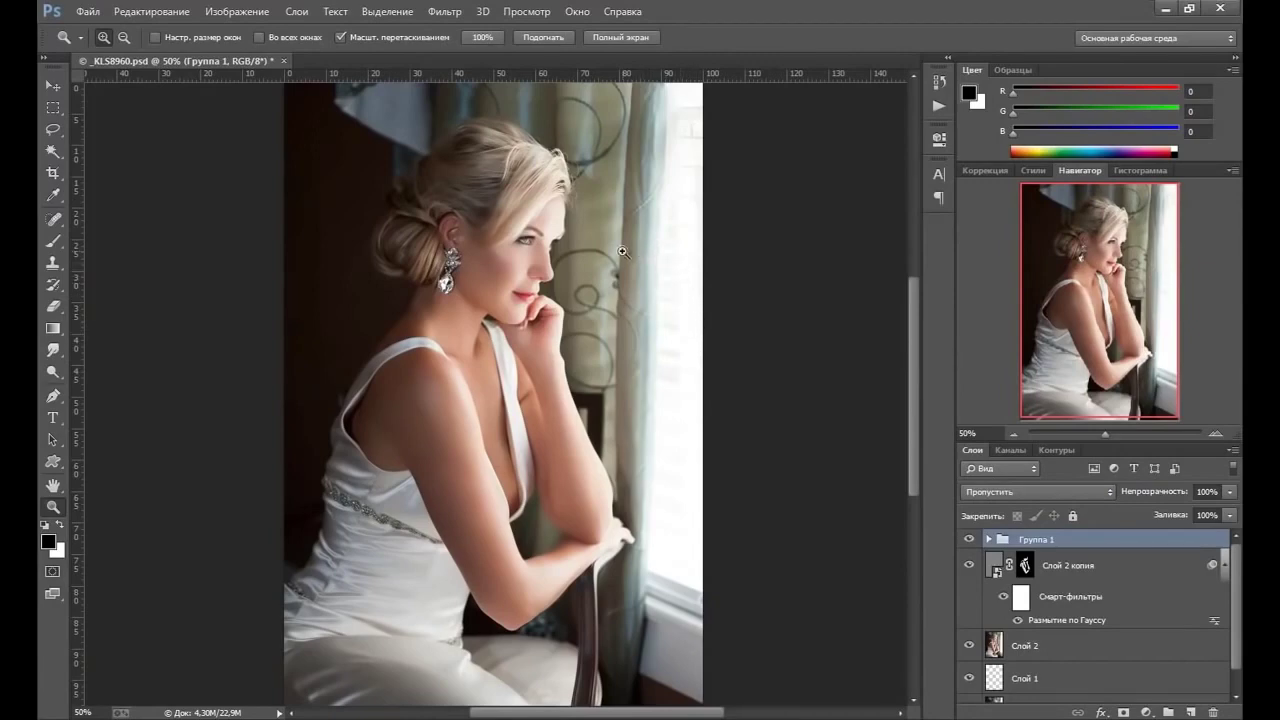
- Add a Levels layer with Red output black 12, Green output white 237, Blue output white 202
click(1147, 712)
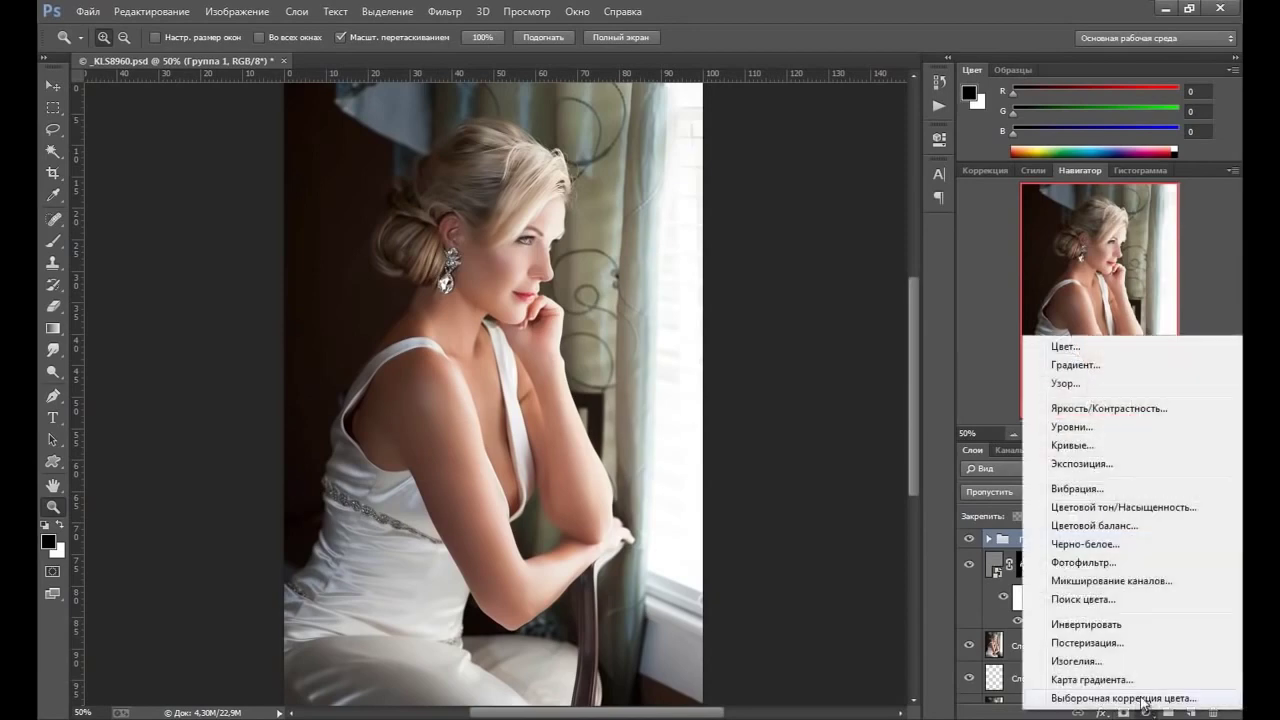
click(1084, 428)
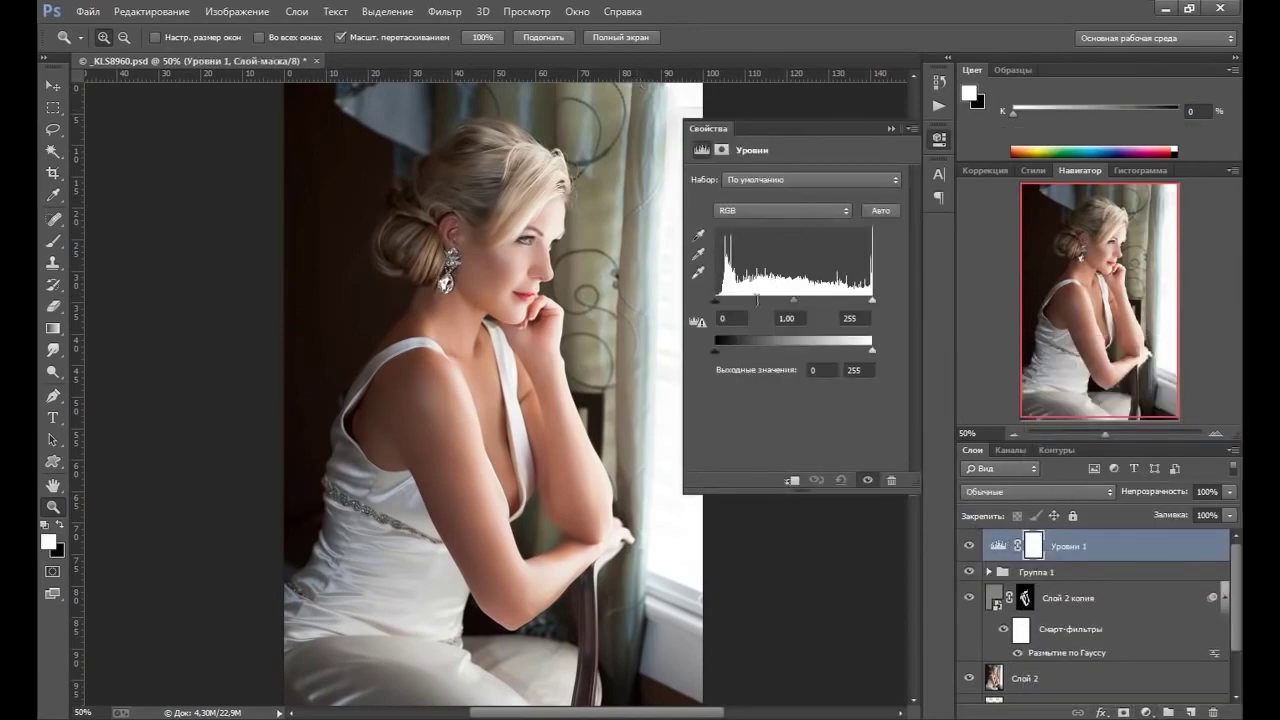
click(805, 211)
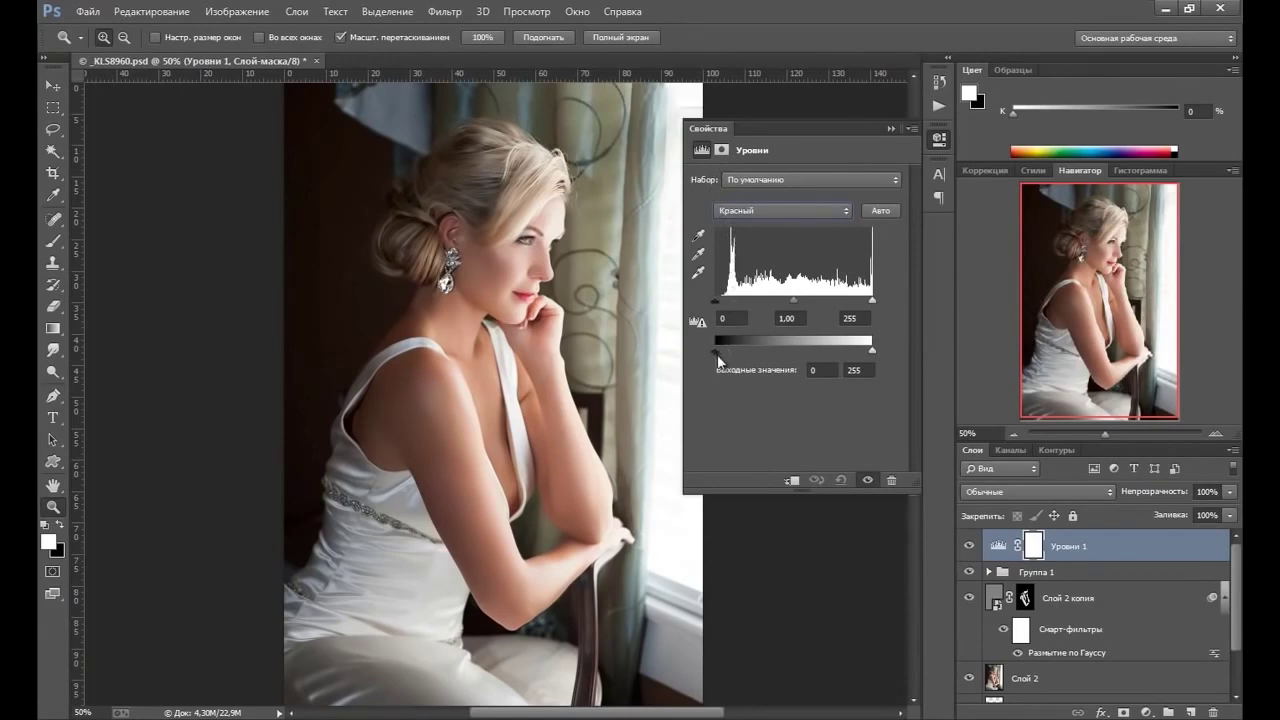
drag(716, 352, 722, 347)
click(790, 211)
click(777, 254)
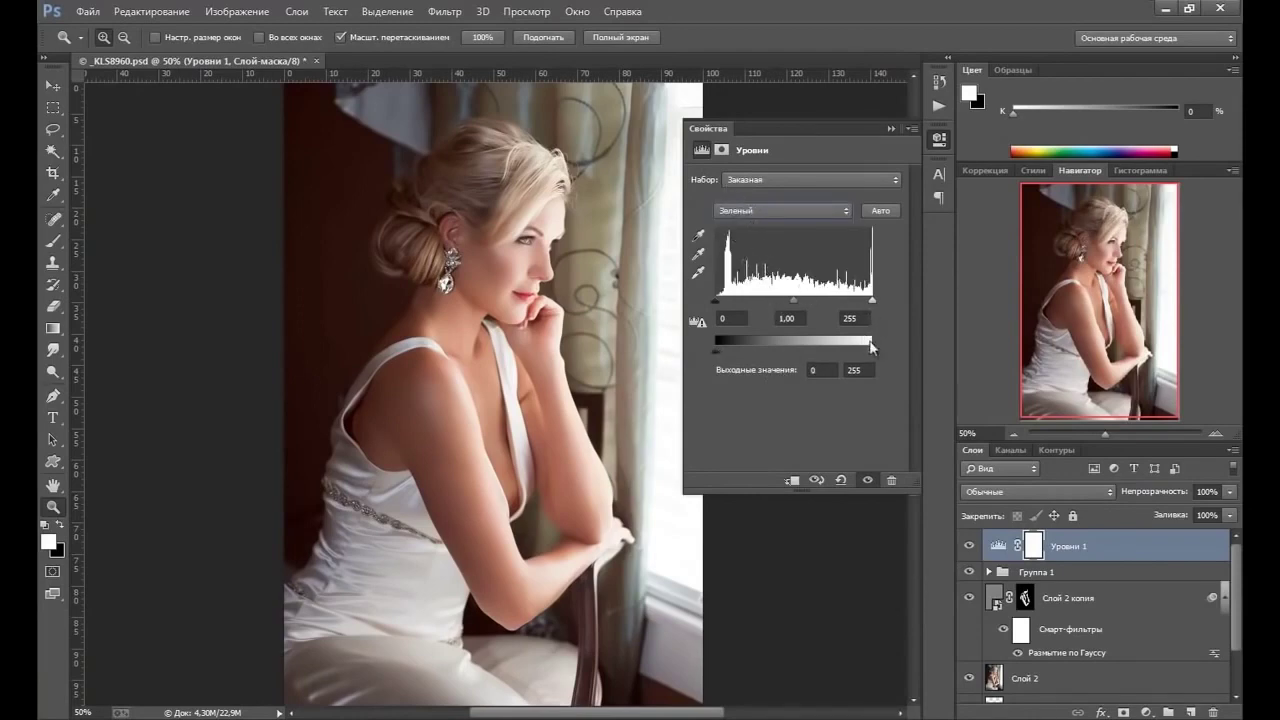
drag(871, 352, 863, 353)
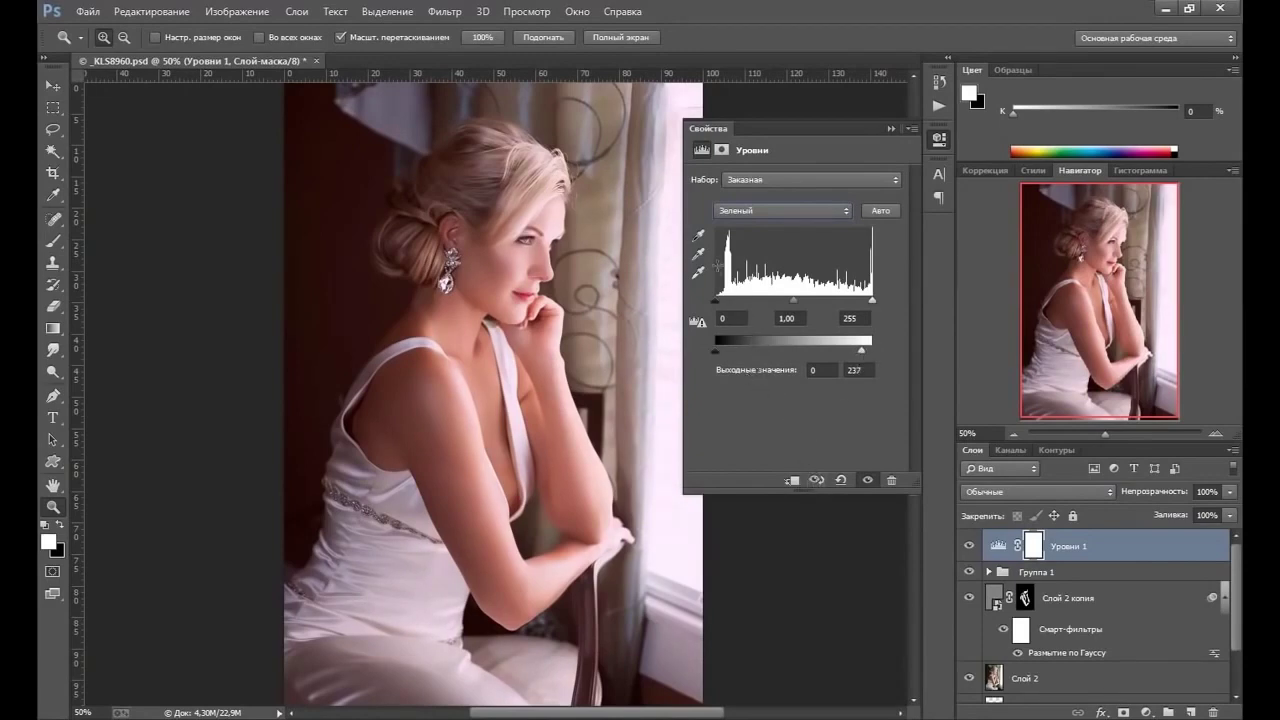
click(781, 210)
click(770, 254)
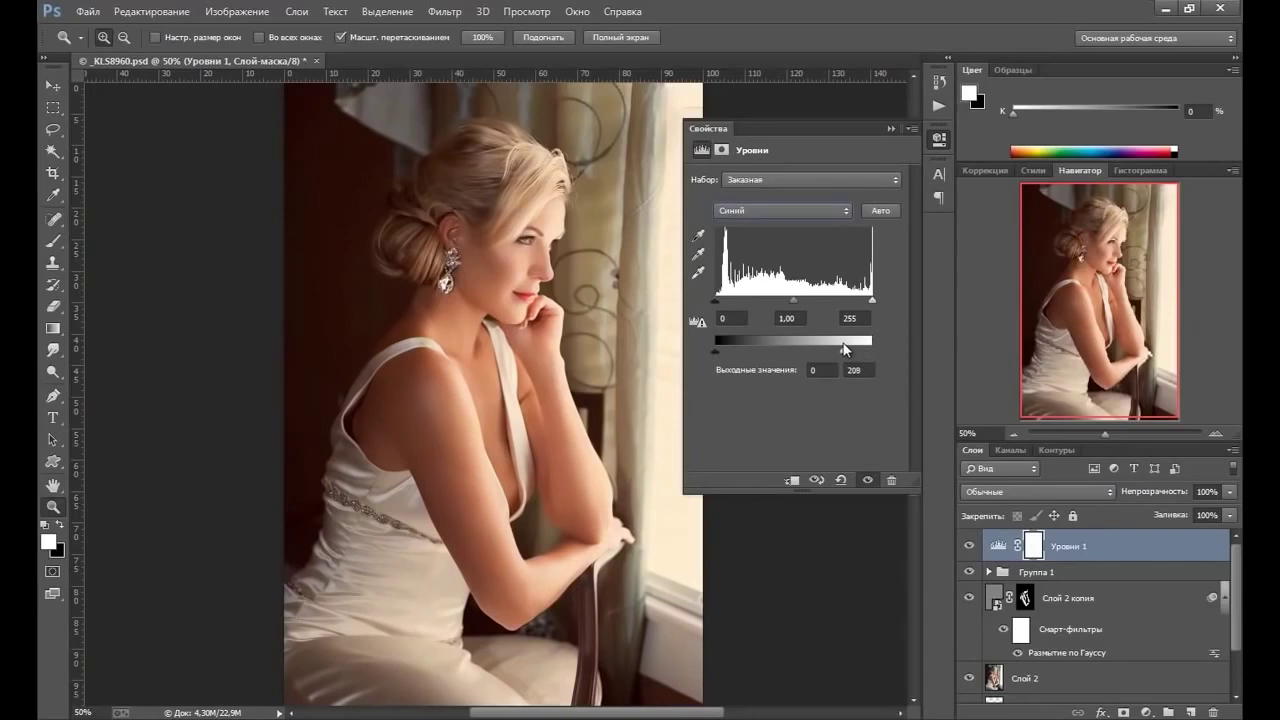
drag(843, 343, 840, 350)
- Set Уровни 1 to 50% opacity, compare it on and off, and show Группа 1 again
click(891, 129)
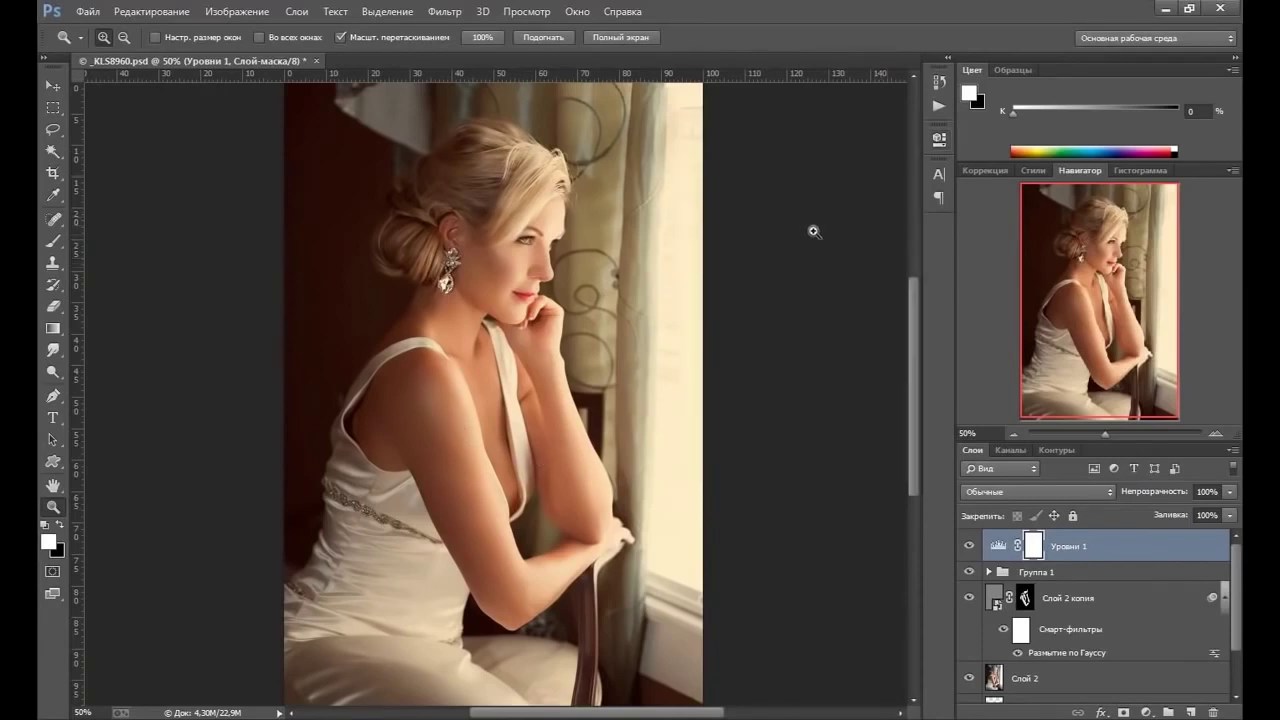
click(1229, 515)
drag(1195, 505, 1184, 508)
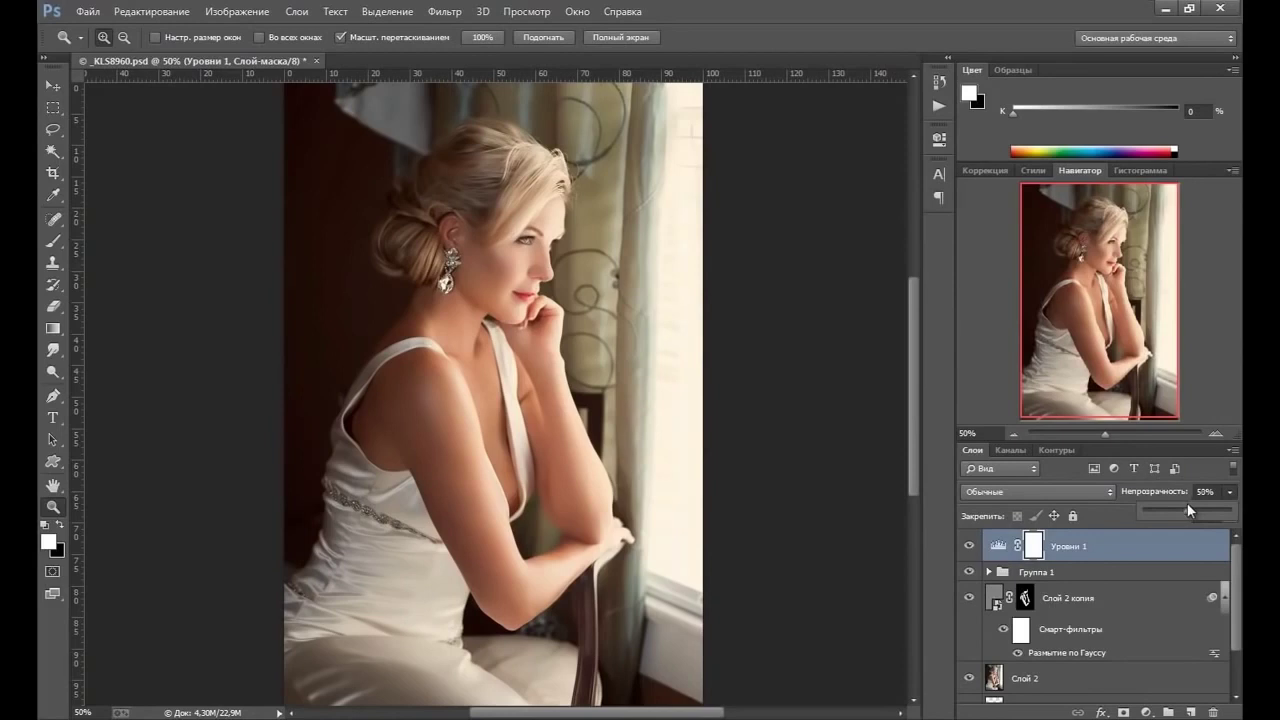
click(997, 545)
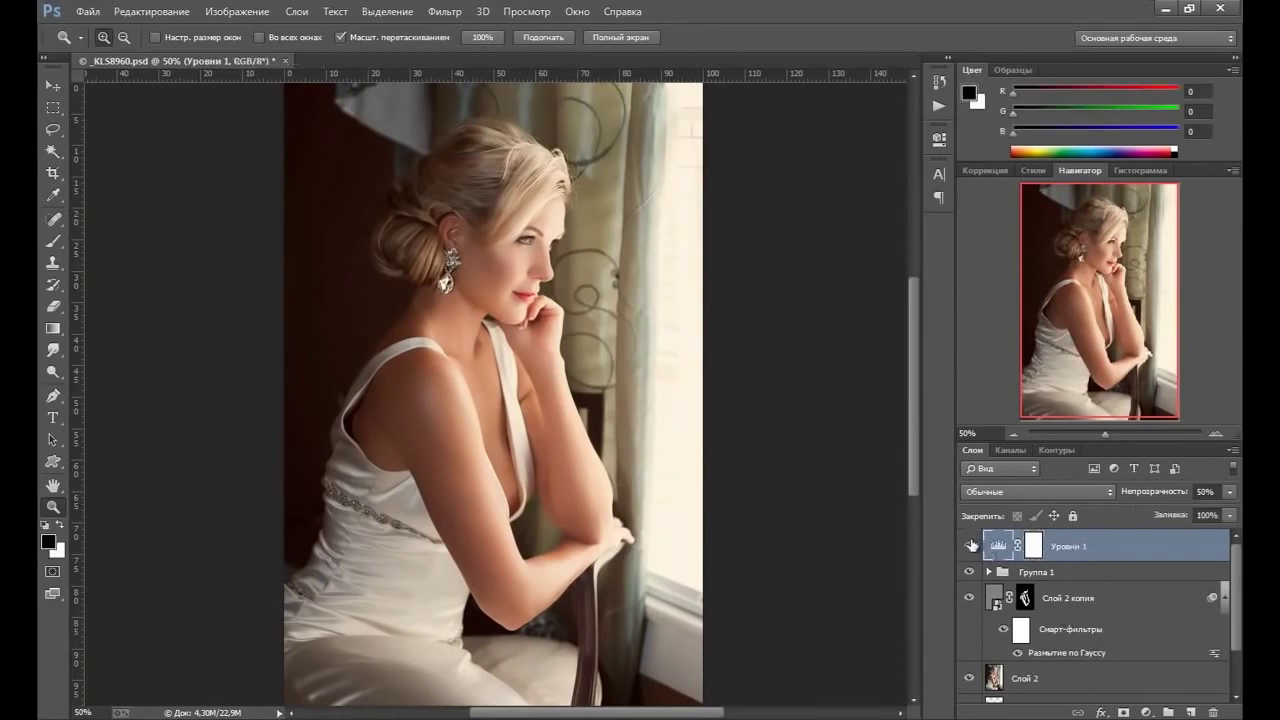
click(968, 545)
click(968, 545)
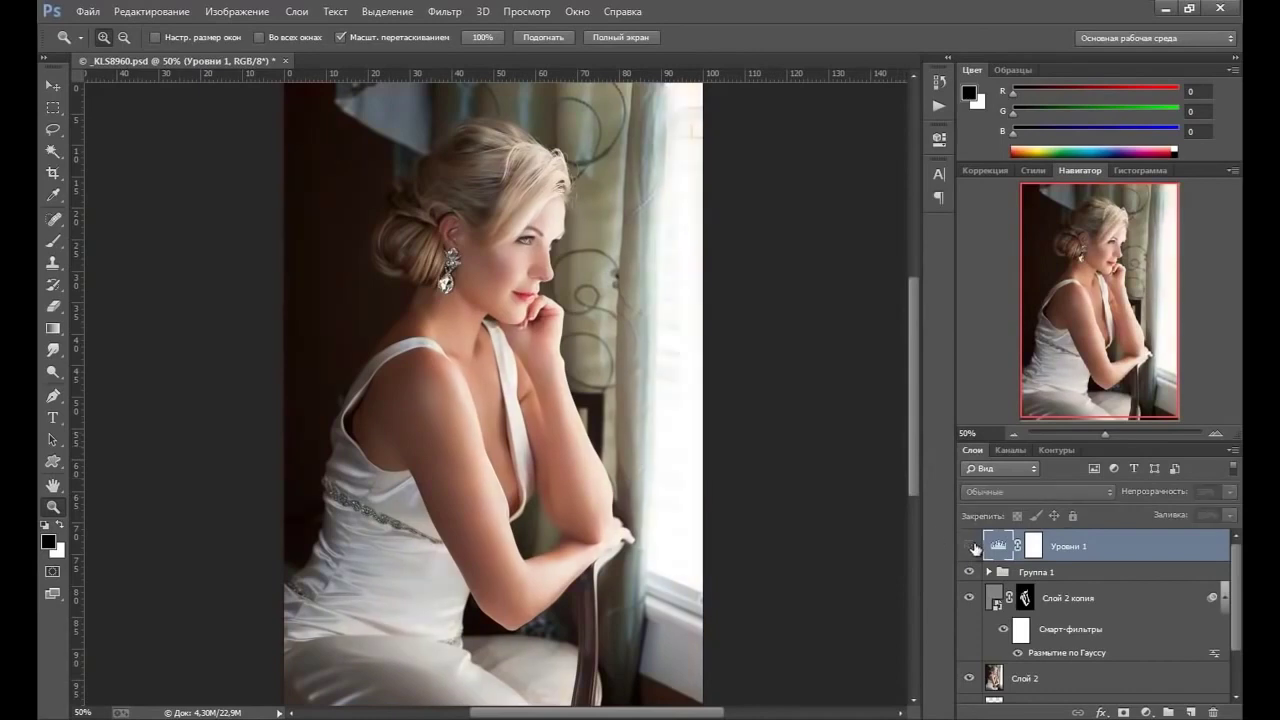
click(968, 545)
click(968, 573)
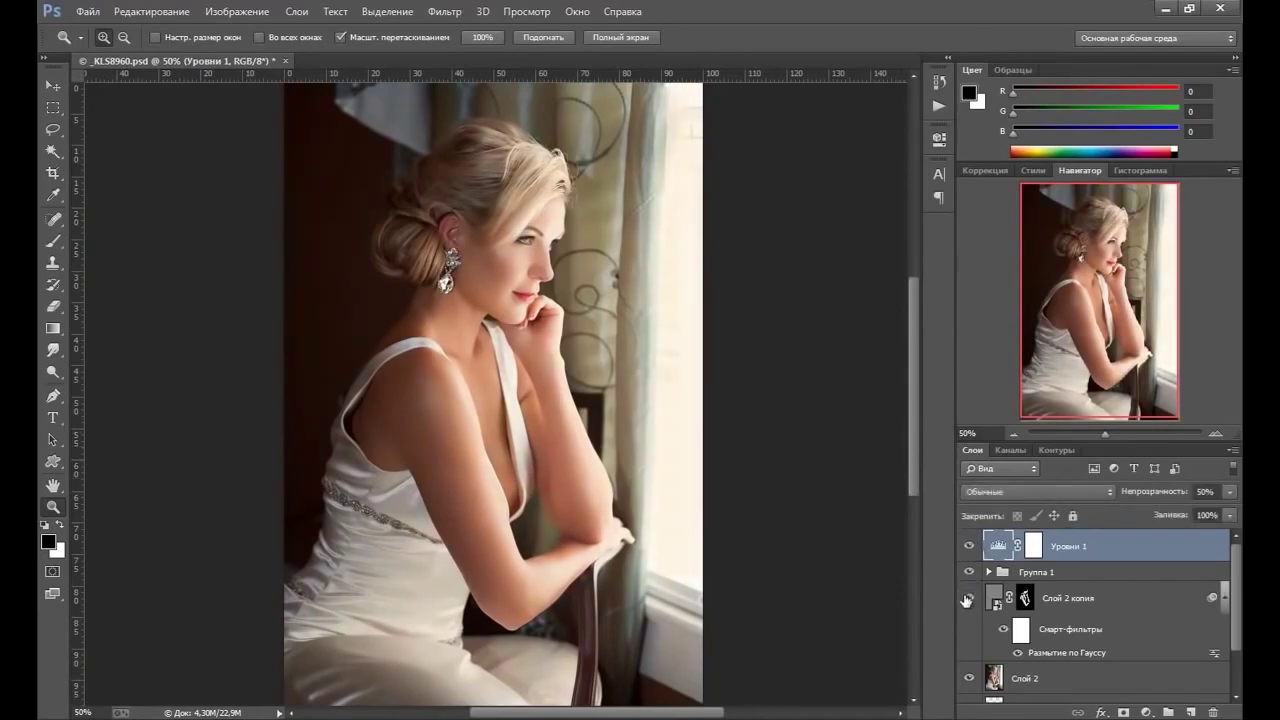
click(1146, 712)
- Add a Color Balance layer and warm its midtones toward red and yellow
click(1094, 528)
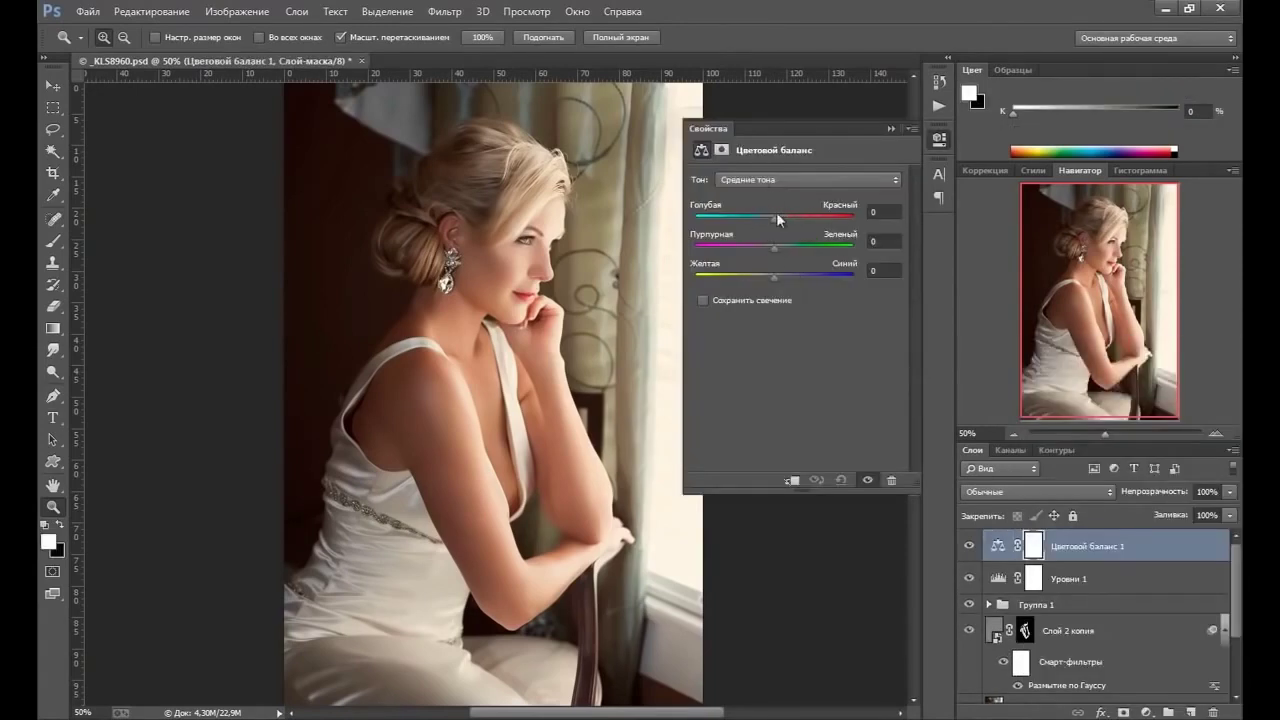
drag(775, 218, 786, 223)
drag(790, 226, 791, 228)
drag(774, 246, 764, 246)
drag(767, 274, 764, 274)
- Warm the Color Balance shadows slightly toward red and yellow
click(880, 177)
click(808, 186)
drag(781, 218, 783, 219)
drag(779, 250, 765, 244)
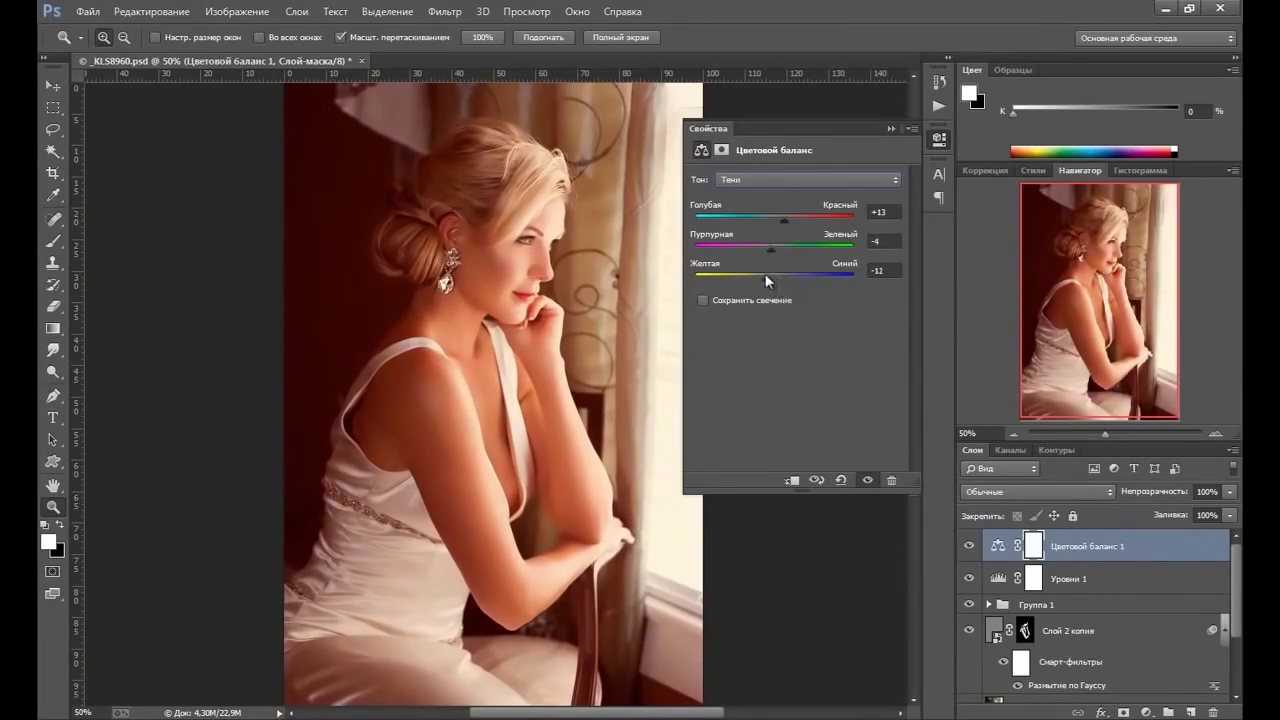
drag(768, 274, 766, 276)
click(890, 128)
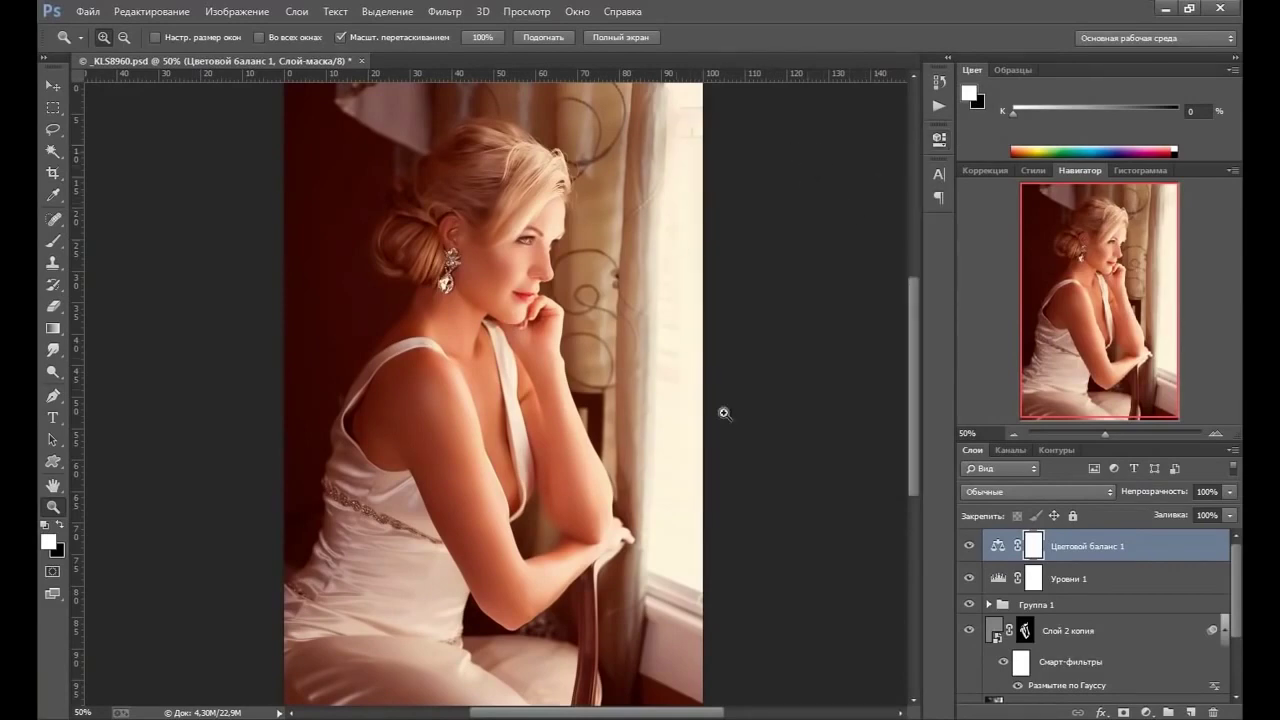
- Lower Цветовой баланс 1 to 25% opacity
click(1228, 515)
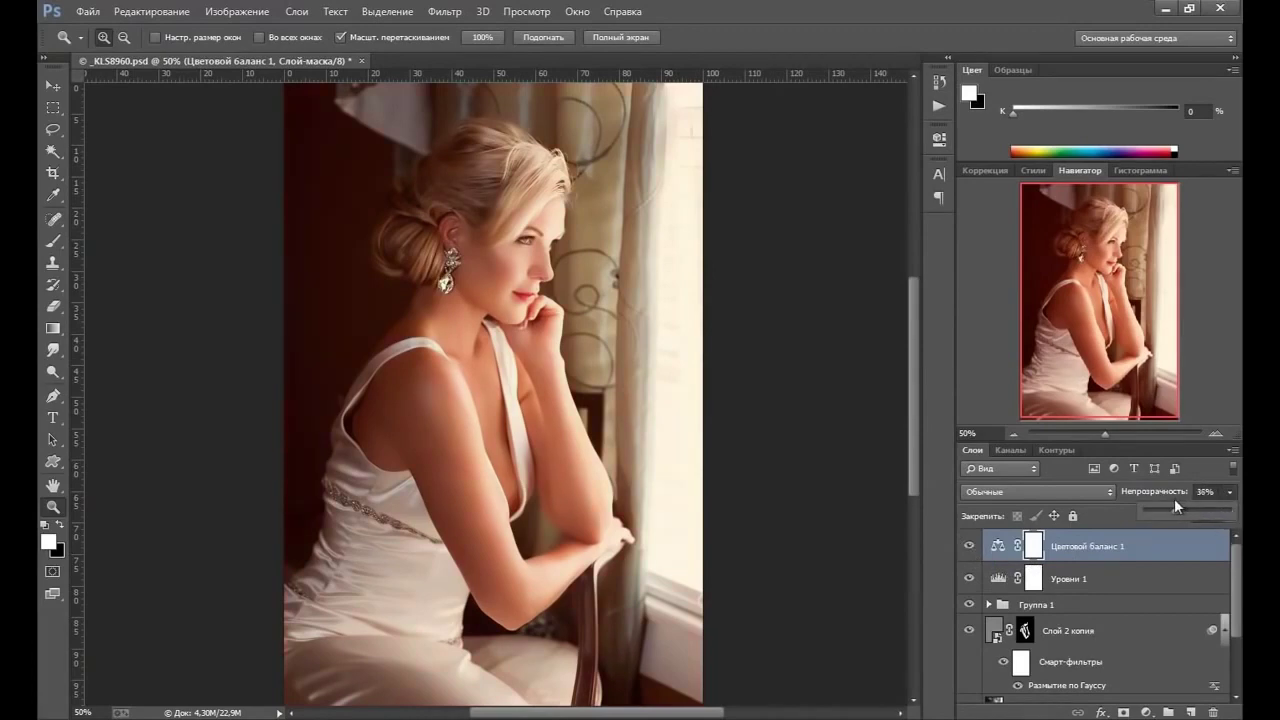
drag(1168, 507, 1165, 509)
click(978, 550)
click(1002, 548)
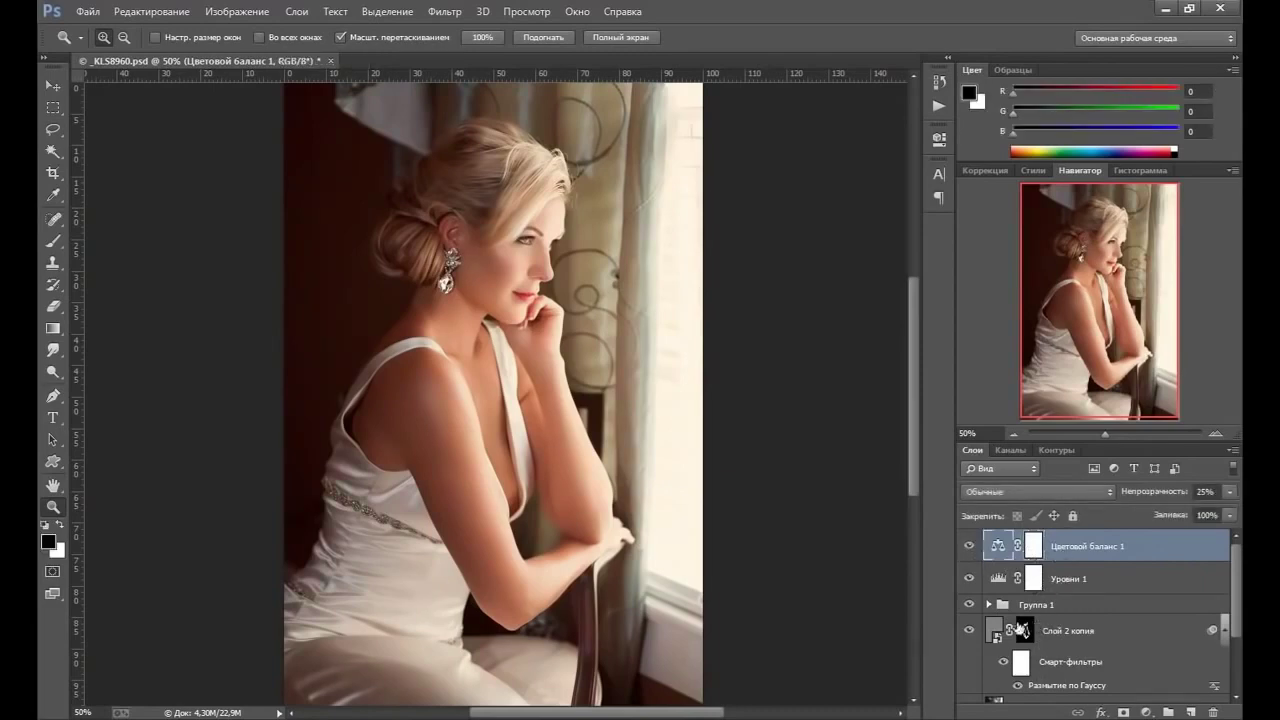
click(1147, 712)
- Add Кривые 3 with a raised black point and lowered midtones, at 80% opacity
click(1088, 474)
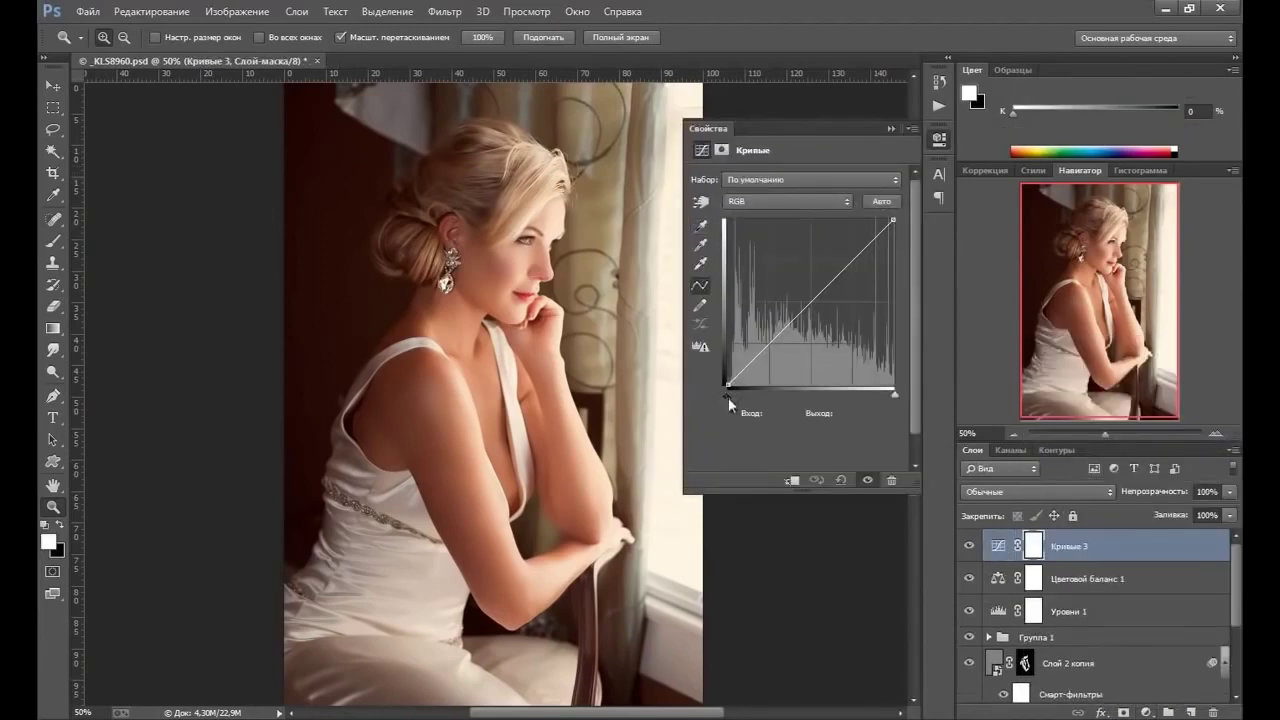
drag(727, 386, 727, 355)
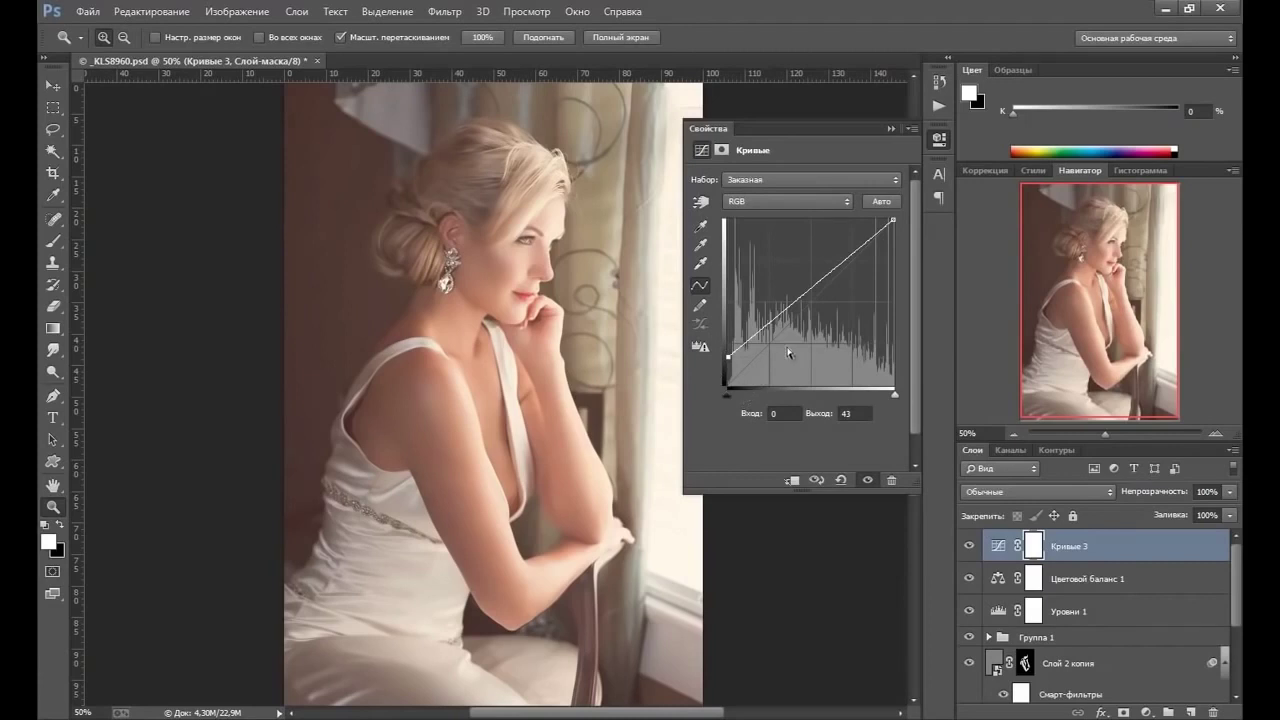
click(770, 321)
drag(770, 321, 788, 339)
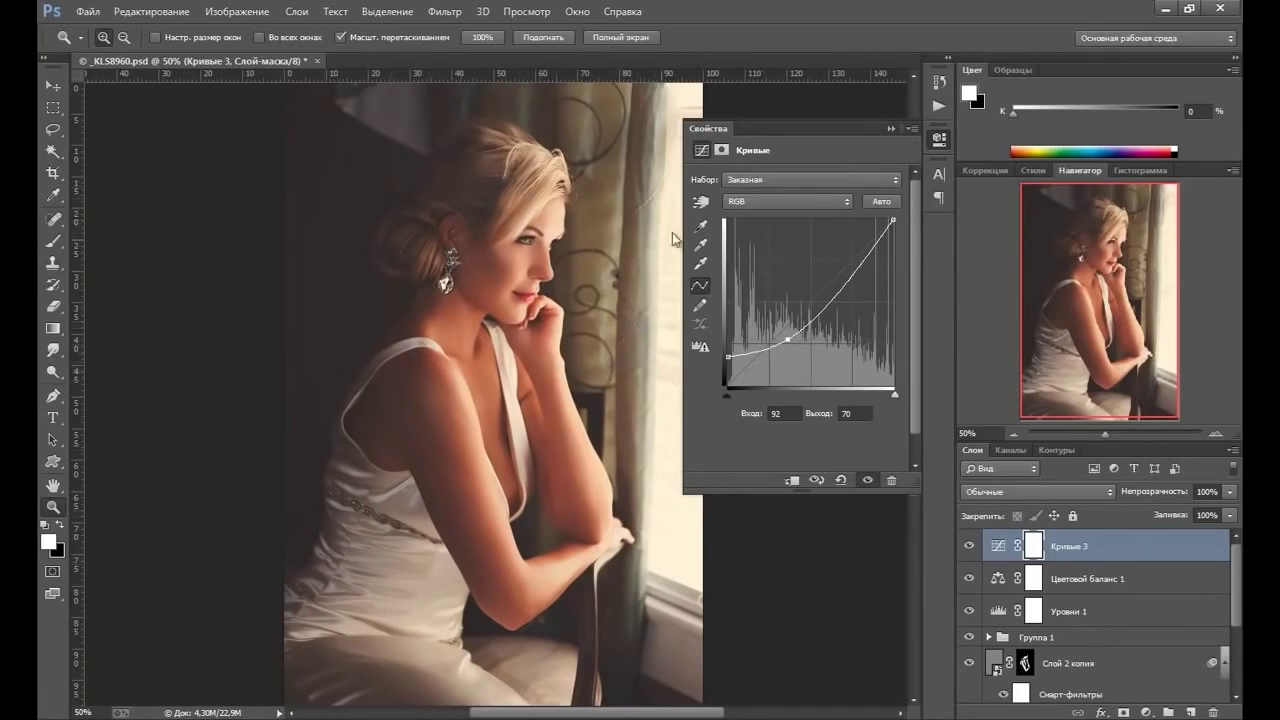
click(890, 128)
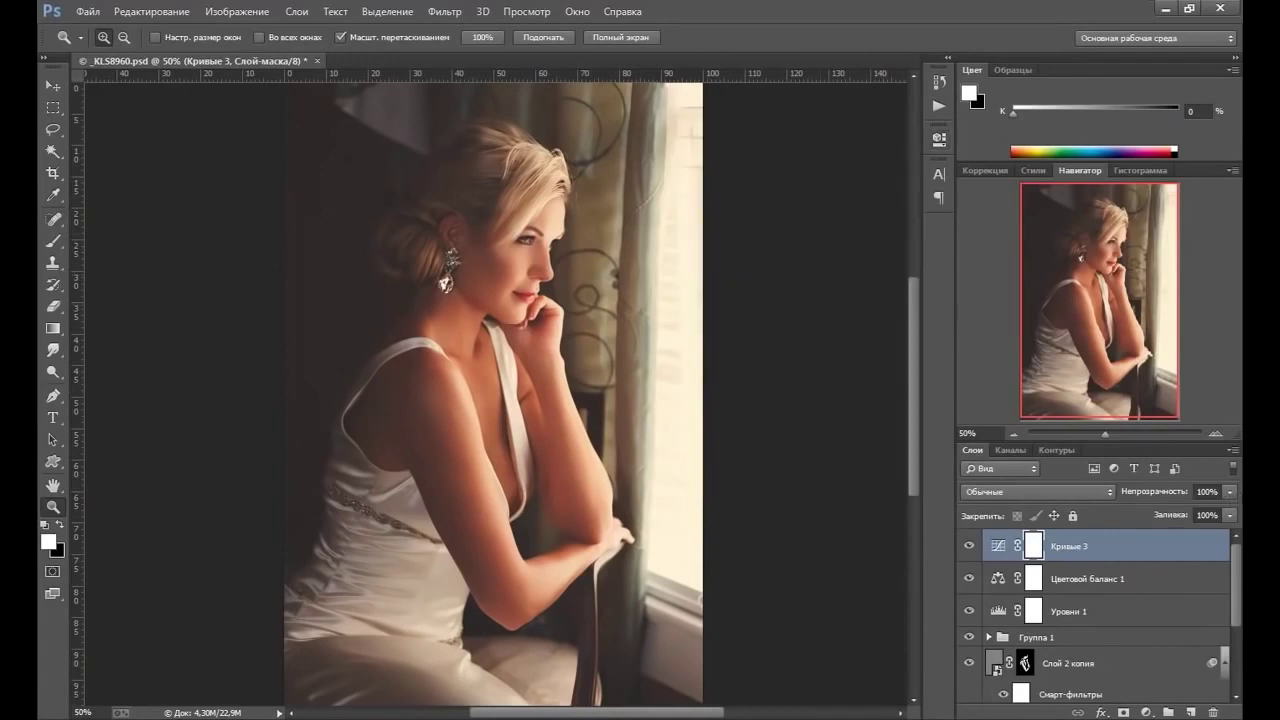
click(1230, 492)
drag(1229, 512, 1231, 513)
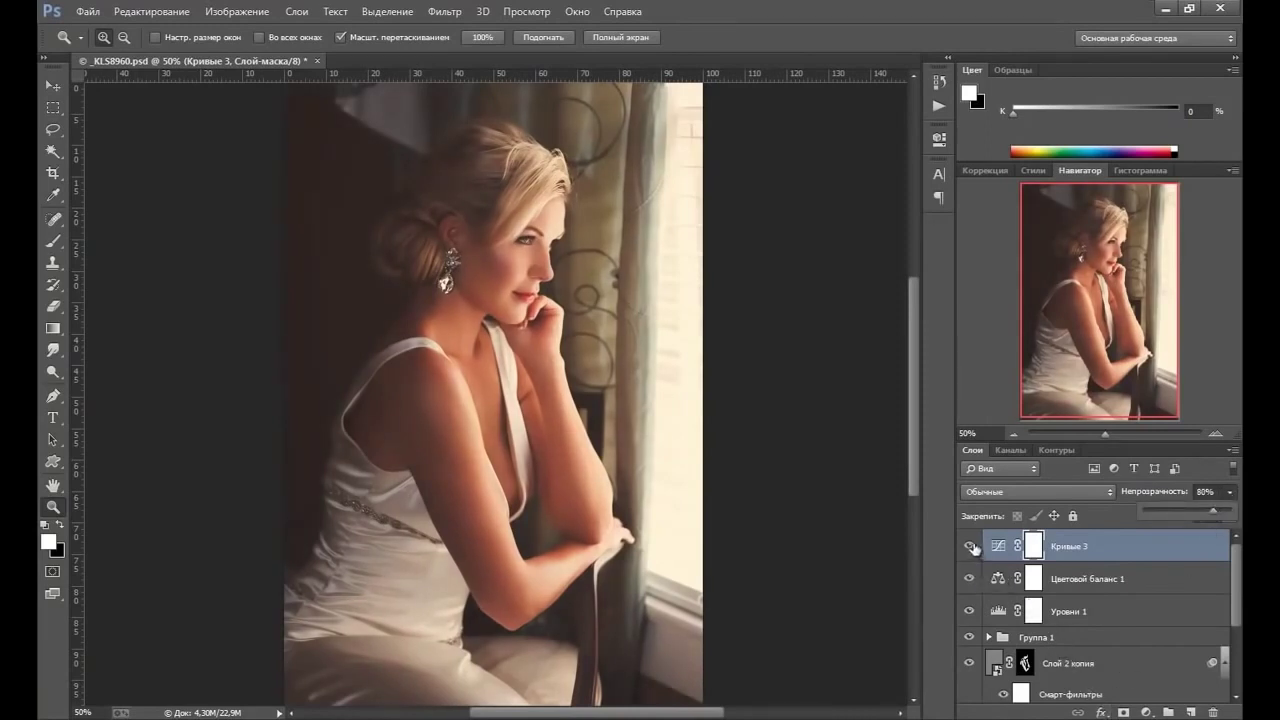
click(998, 546)
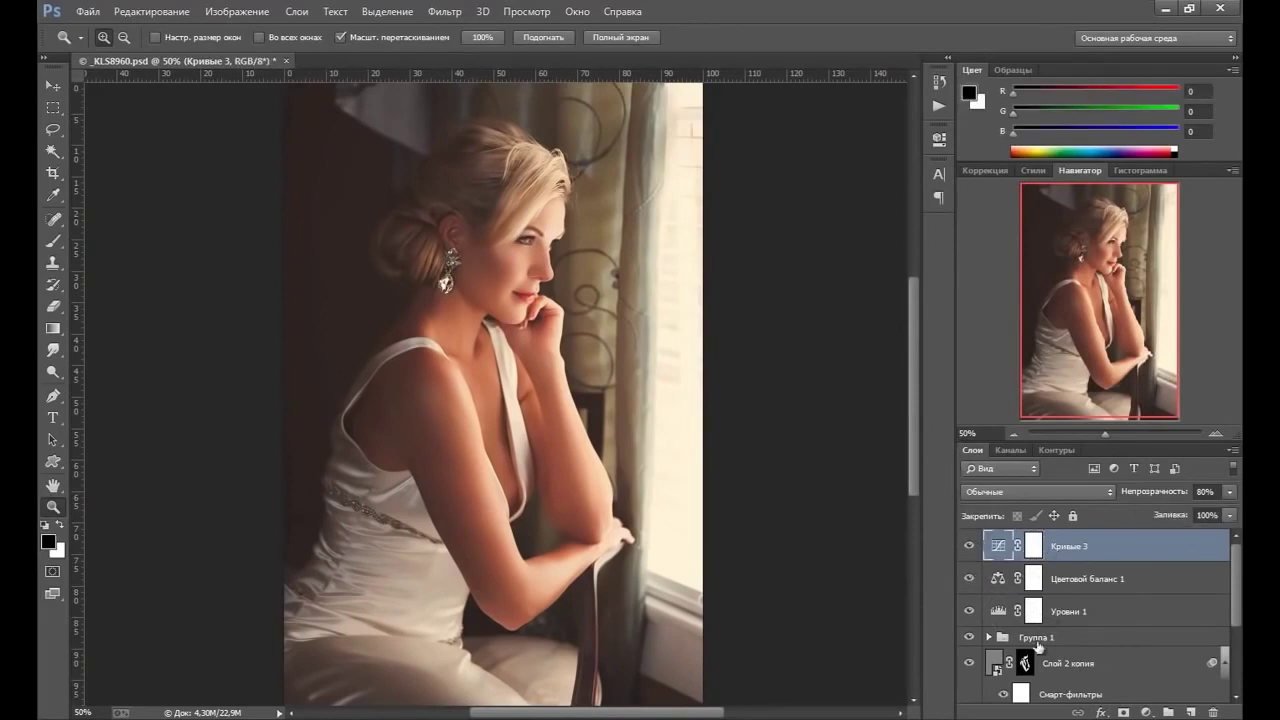
- Add a Levels adjustment layer, Уровни 2, blended in Screen mode
click(1145, 710)
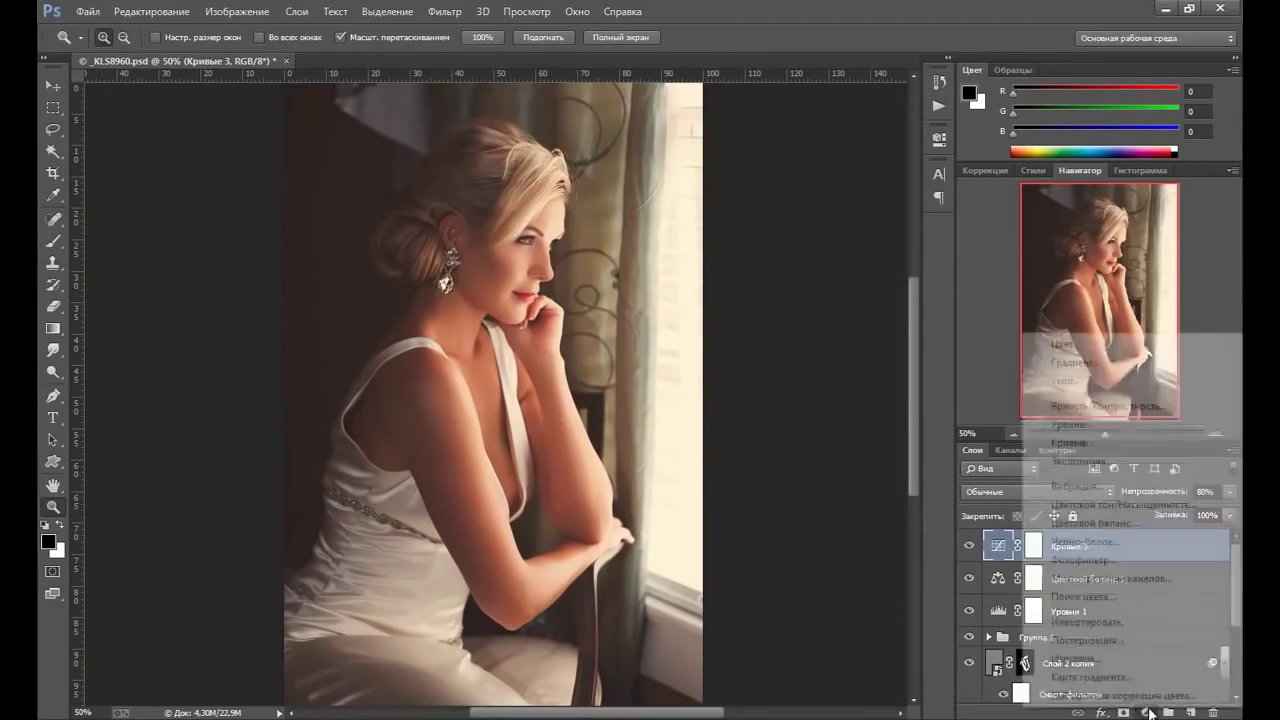
click(1137, 431)
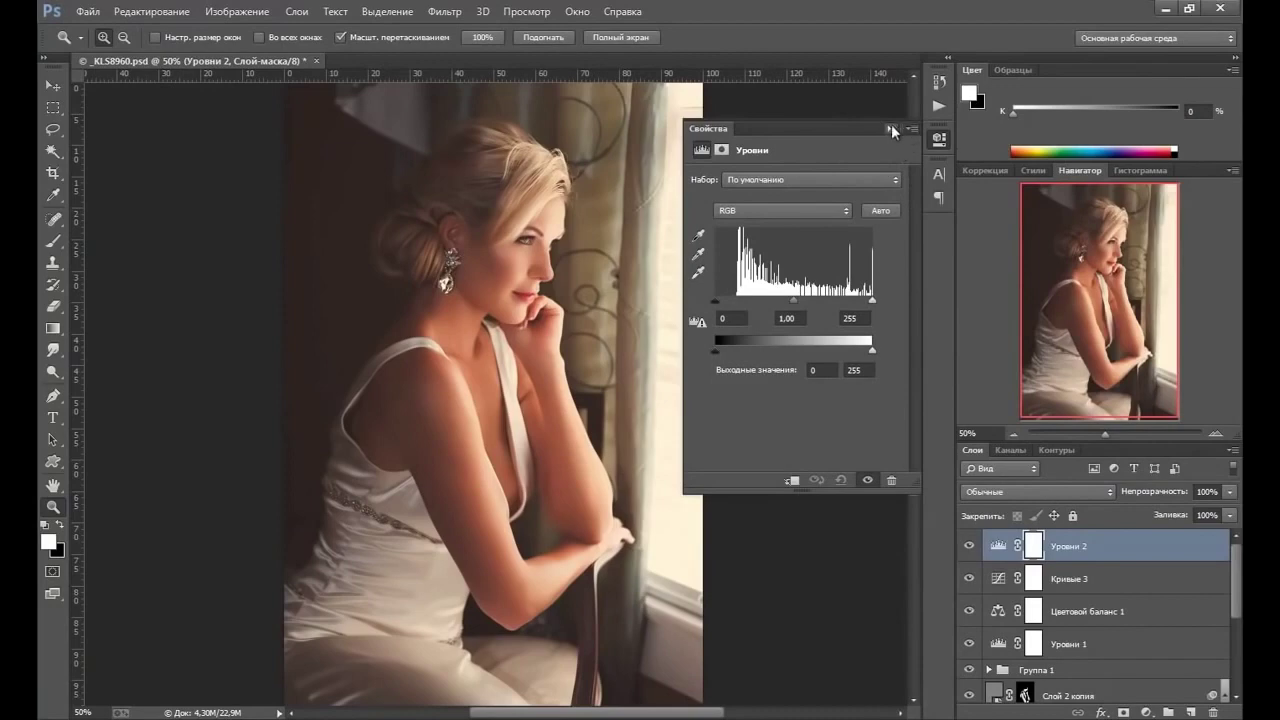
click(893, 128)
click(984, 492)
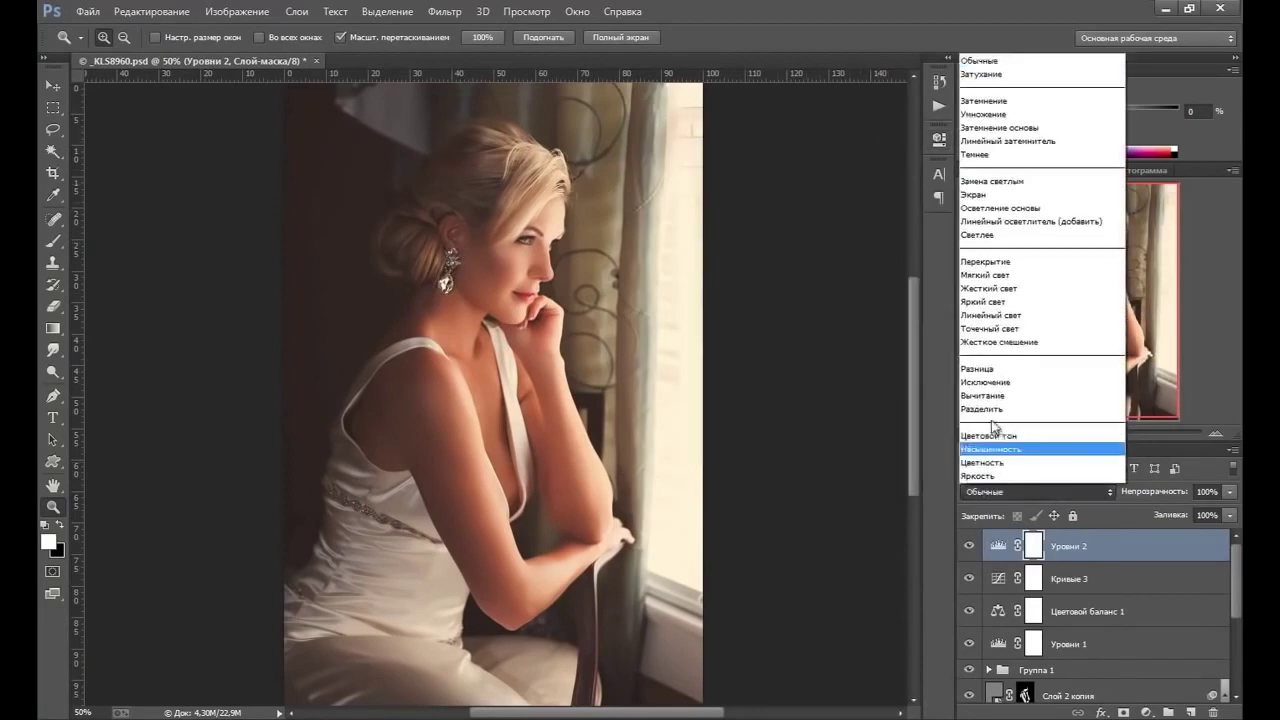
click(990, 195)
key(ctrl+0)
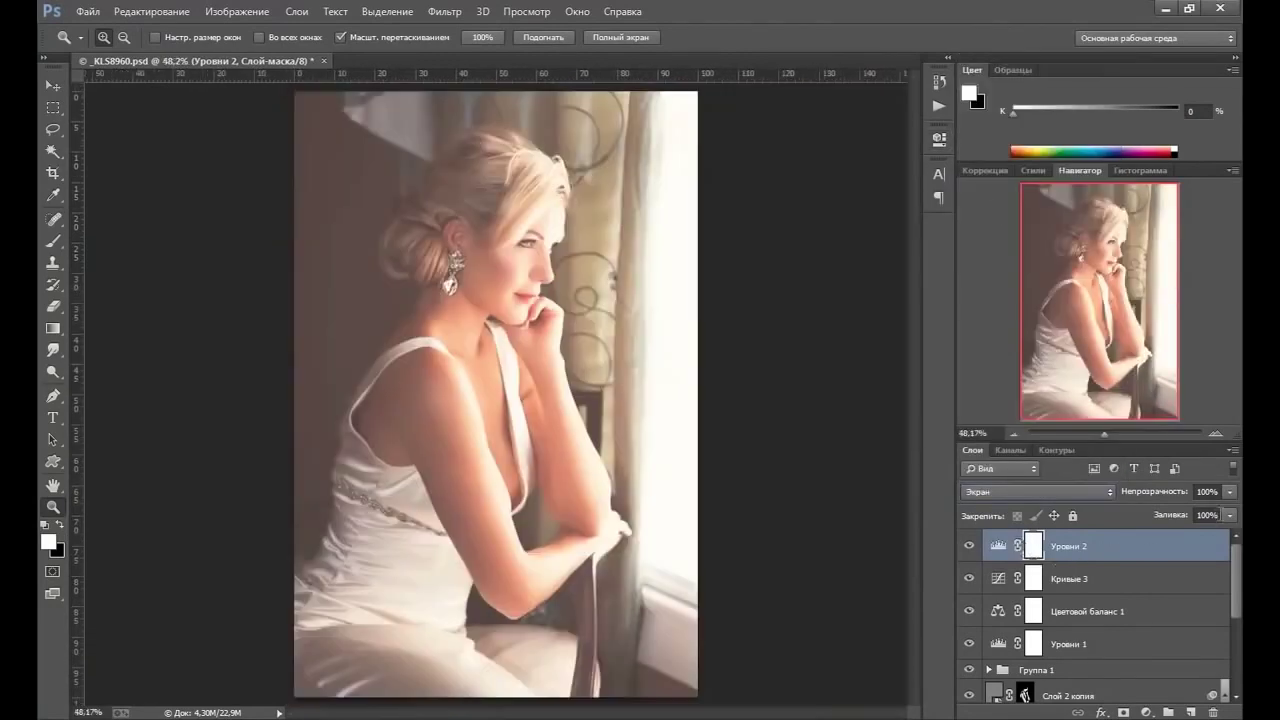
- Lower Уровни 2's opacity to 20% and select all four adjustment layers
click(1231, 492)
drag(1220, 511, 1172, 506)
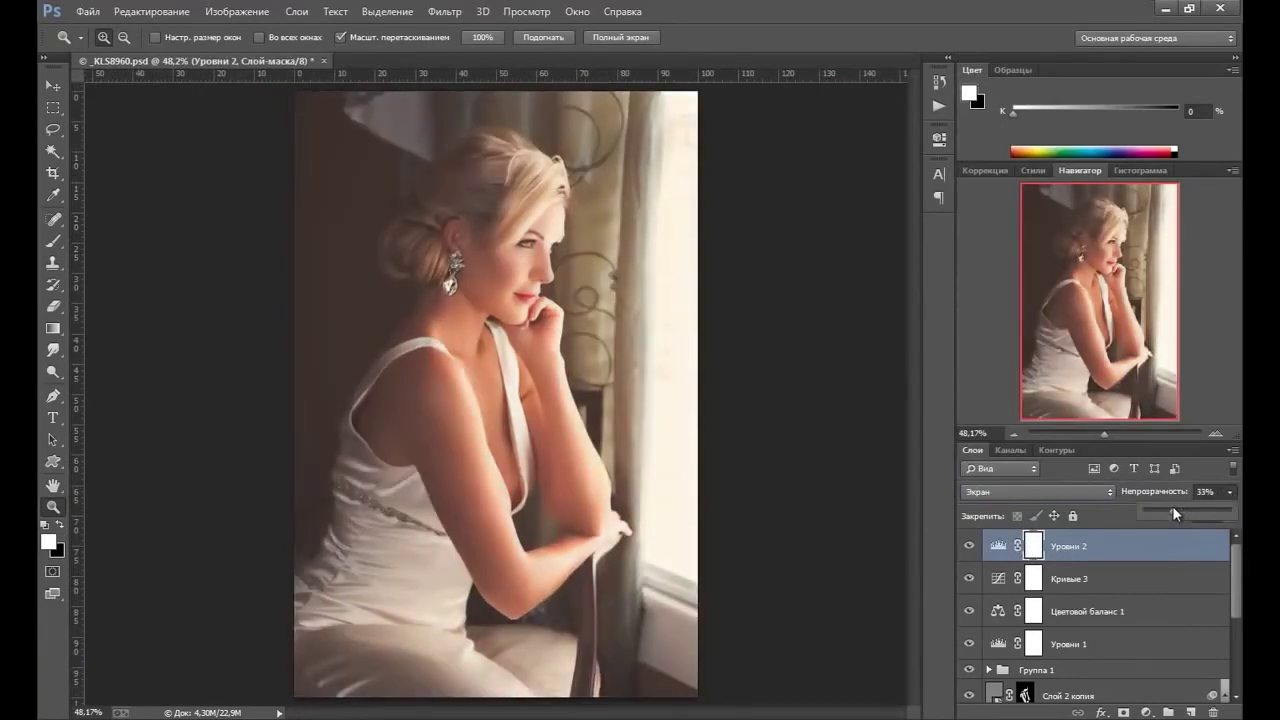
drag(1165, 506, 1164, 507)
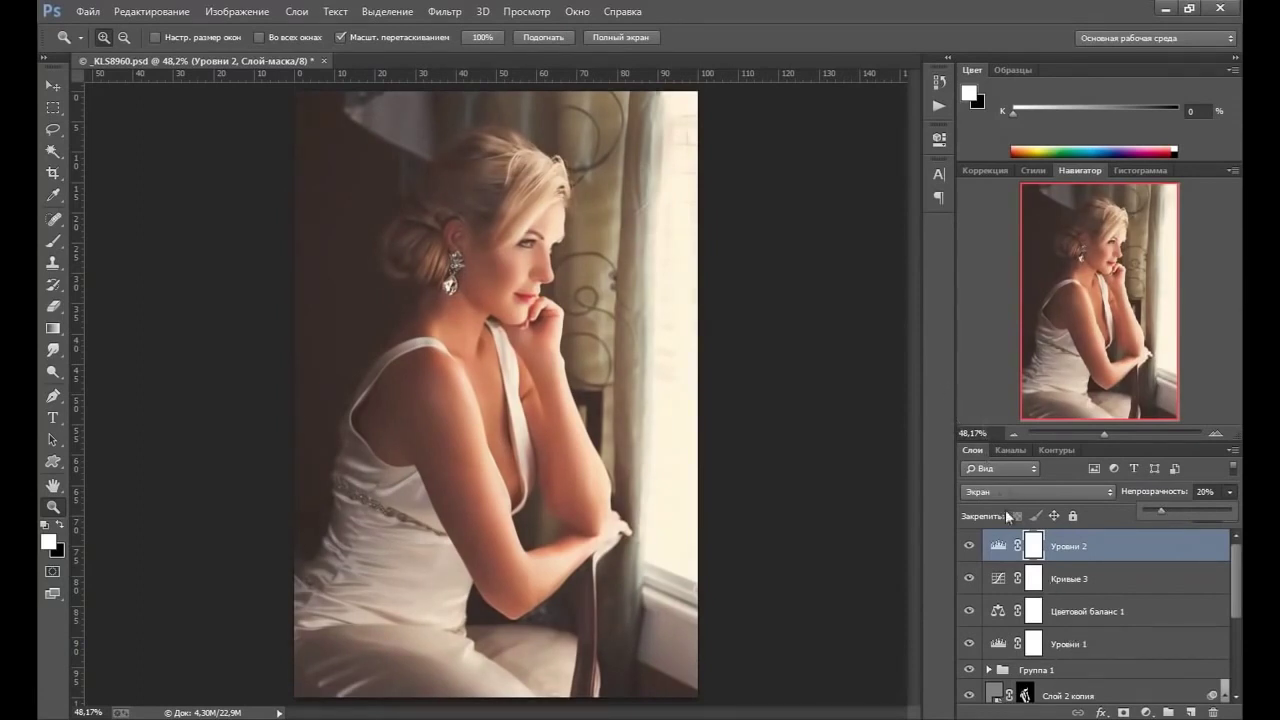
click(1085, 552)
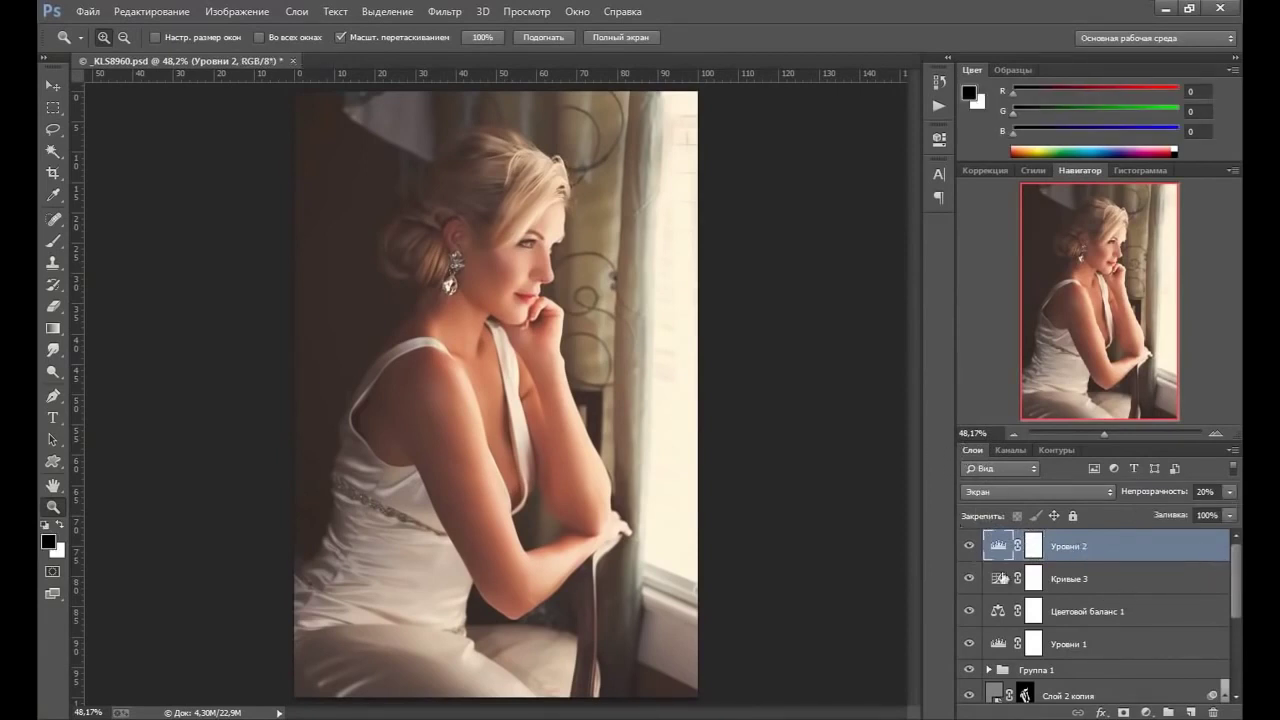
shift+click(1080, 646)
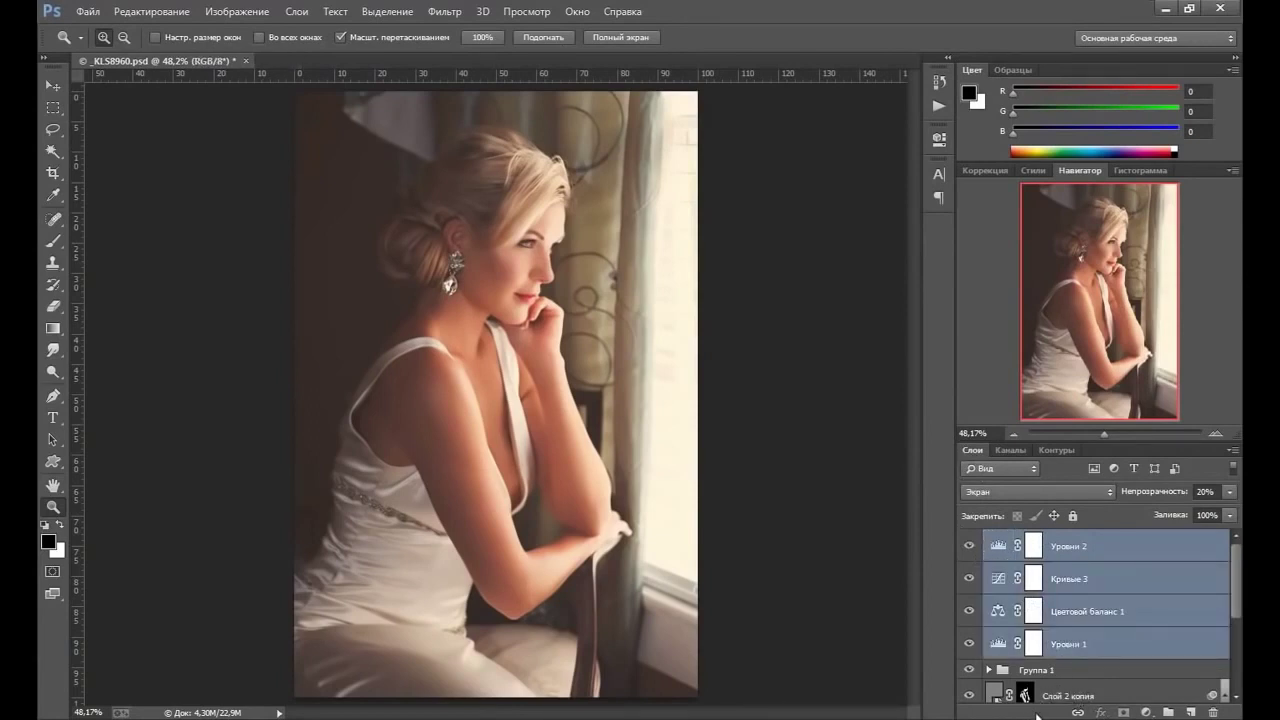
- Group the four adjustment layers into Группа 2 and toggle it for a before/after comparison
key(ctrl+g)
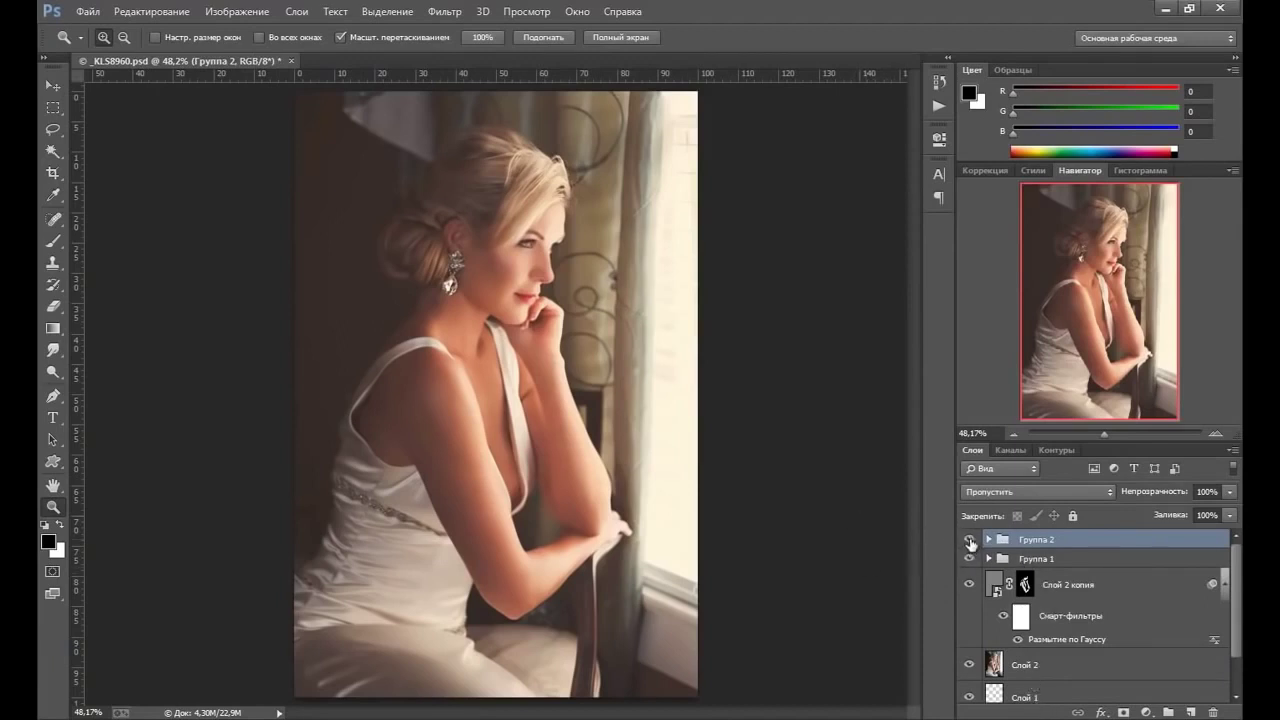
click(970, 541)
click(970, 541)
click(970, 541)
- Set Группа 2 to 75% opacity and stamp the visible layers into new Слой 3
click(1233, 497)
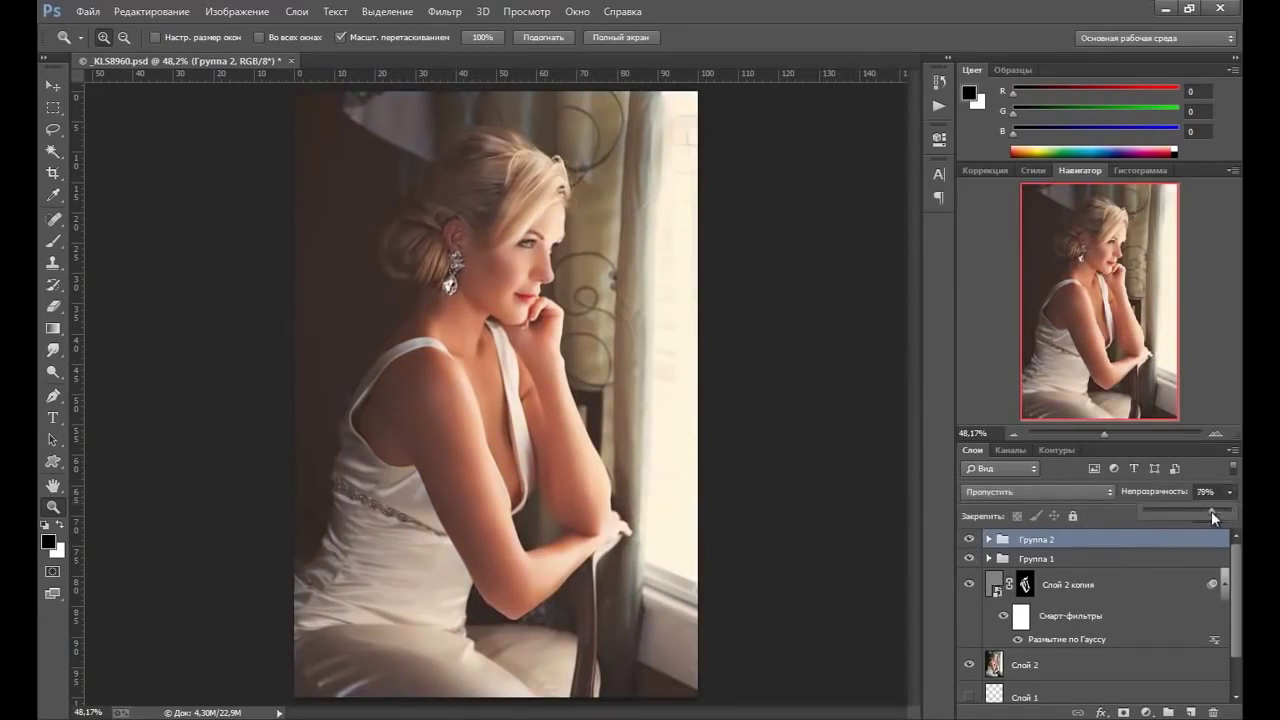
drag(1211, 511, 1208, 508)
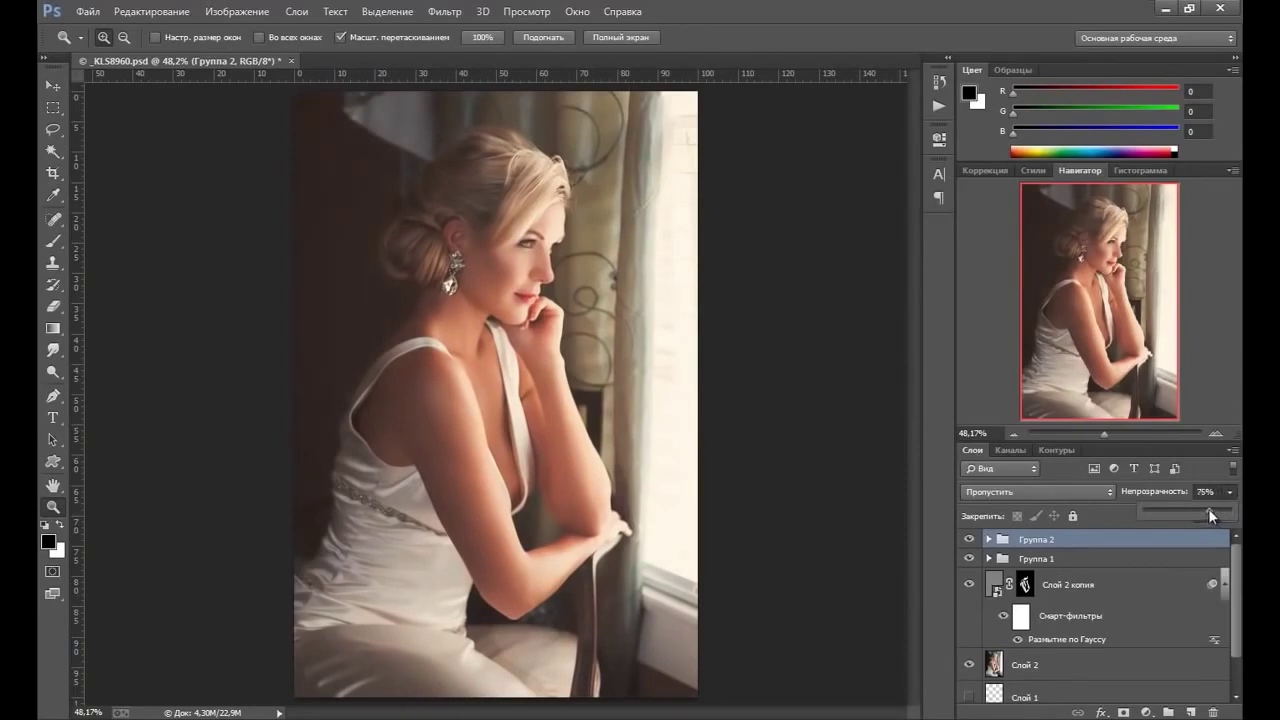
click(968, 539)
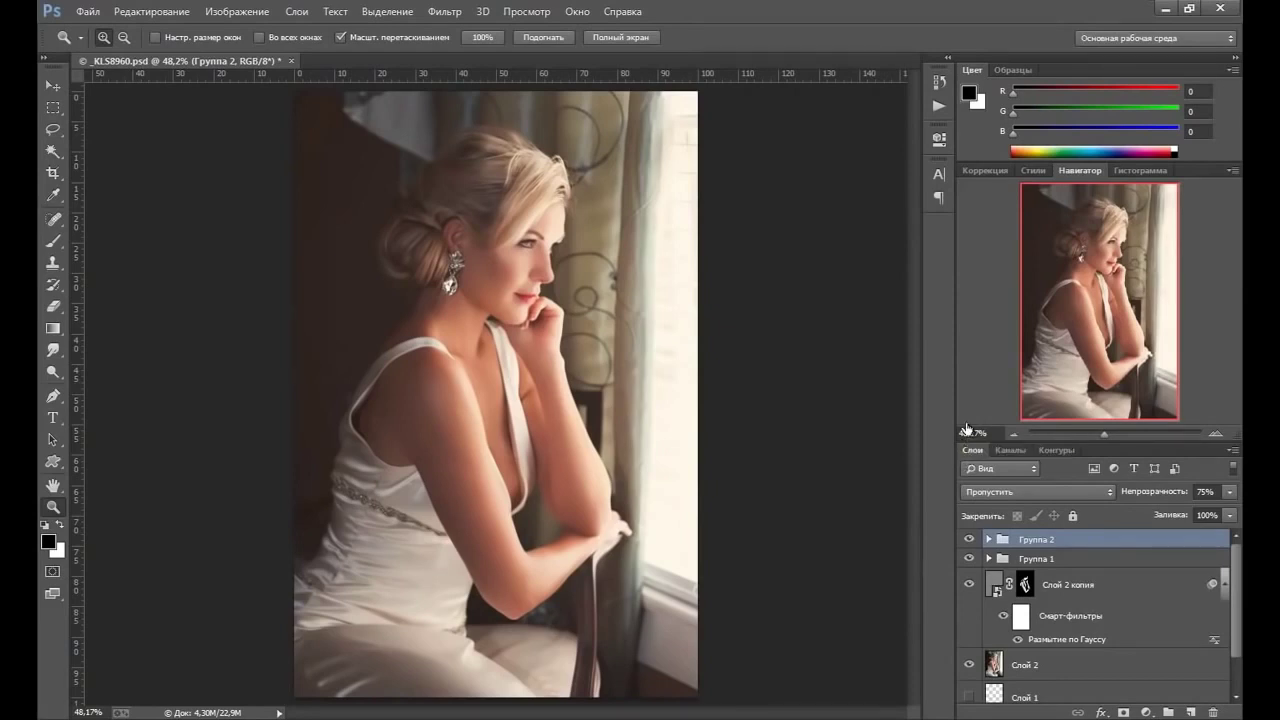
key(ctrl+shift+alt+e)
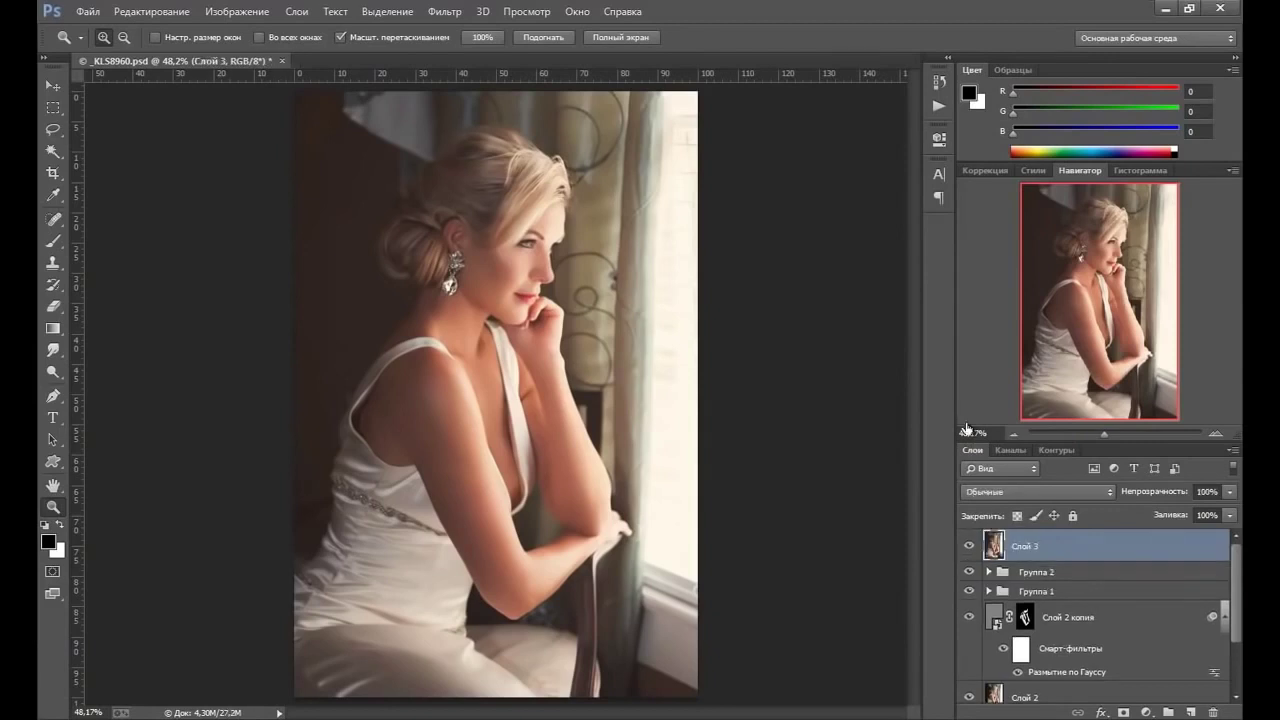
- Apply Unsharp Mask to Слой 3: amount 100%, radius 1,2 pixels, threshold 0
click(455, 12)
mouse_move(482, 323)
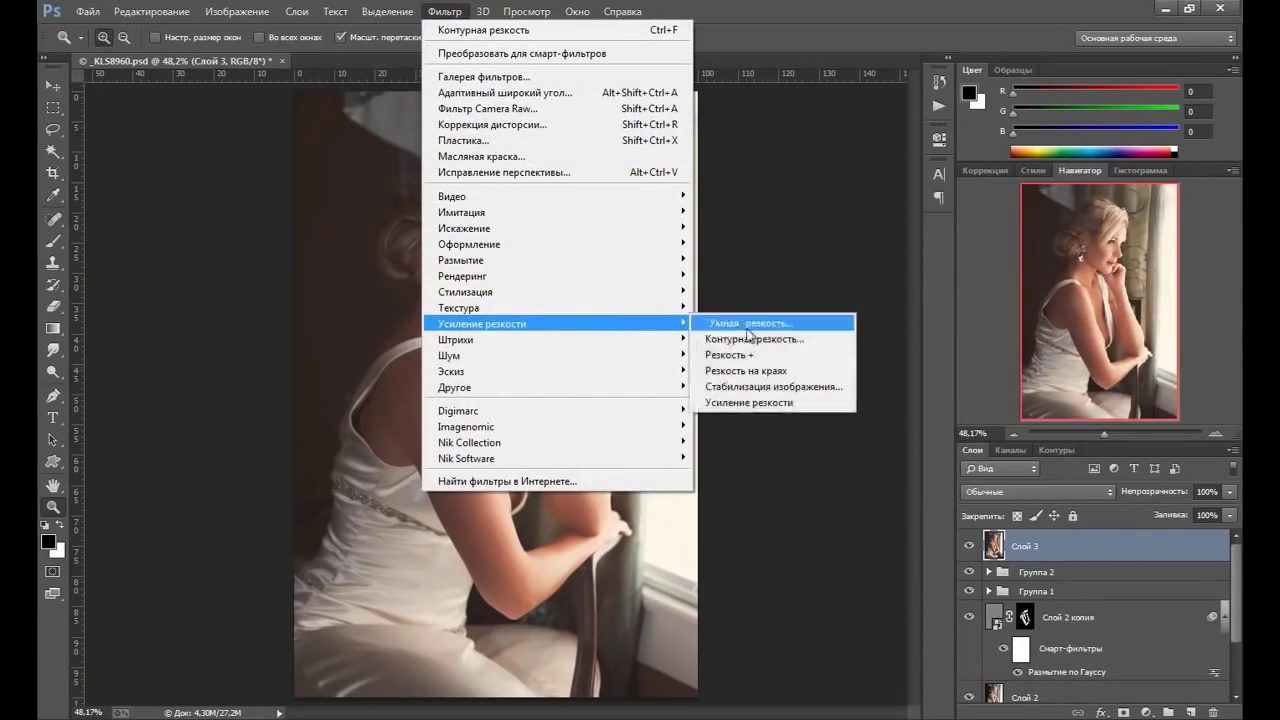
click(755, 339)
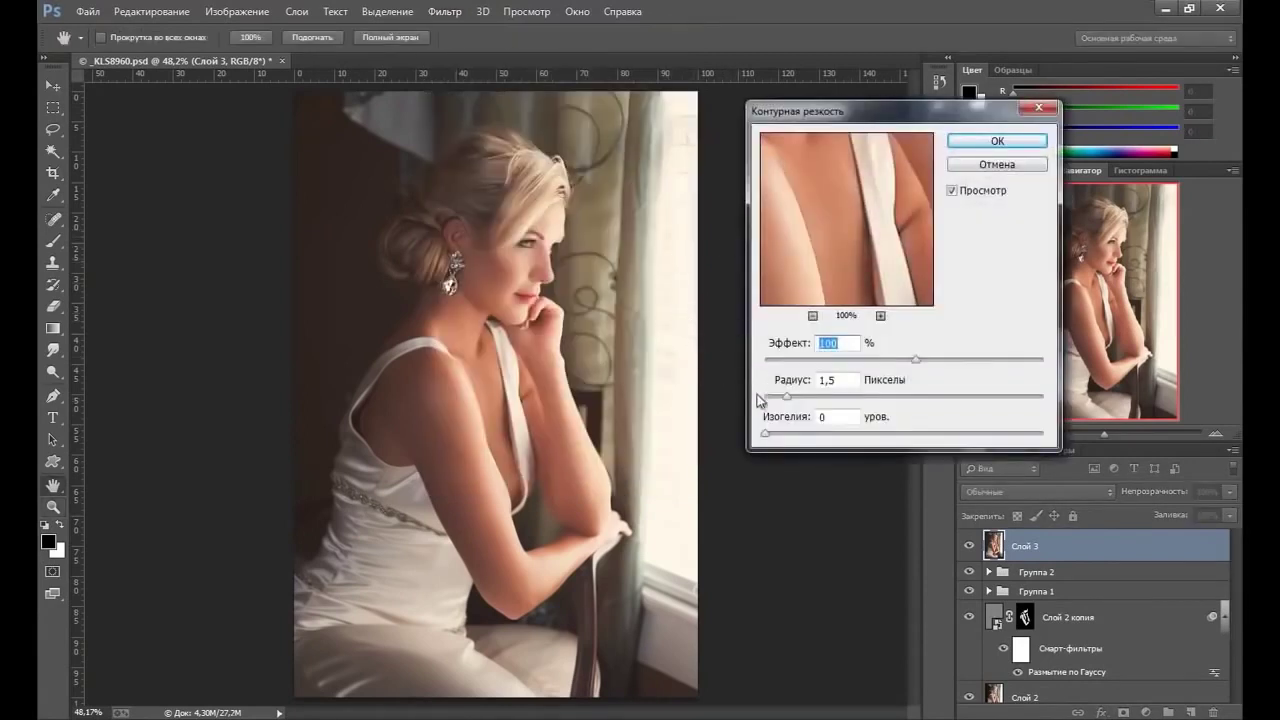
drag(786, 396, 781, 398)
click(780, 397)
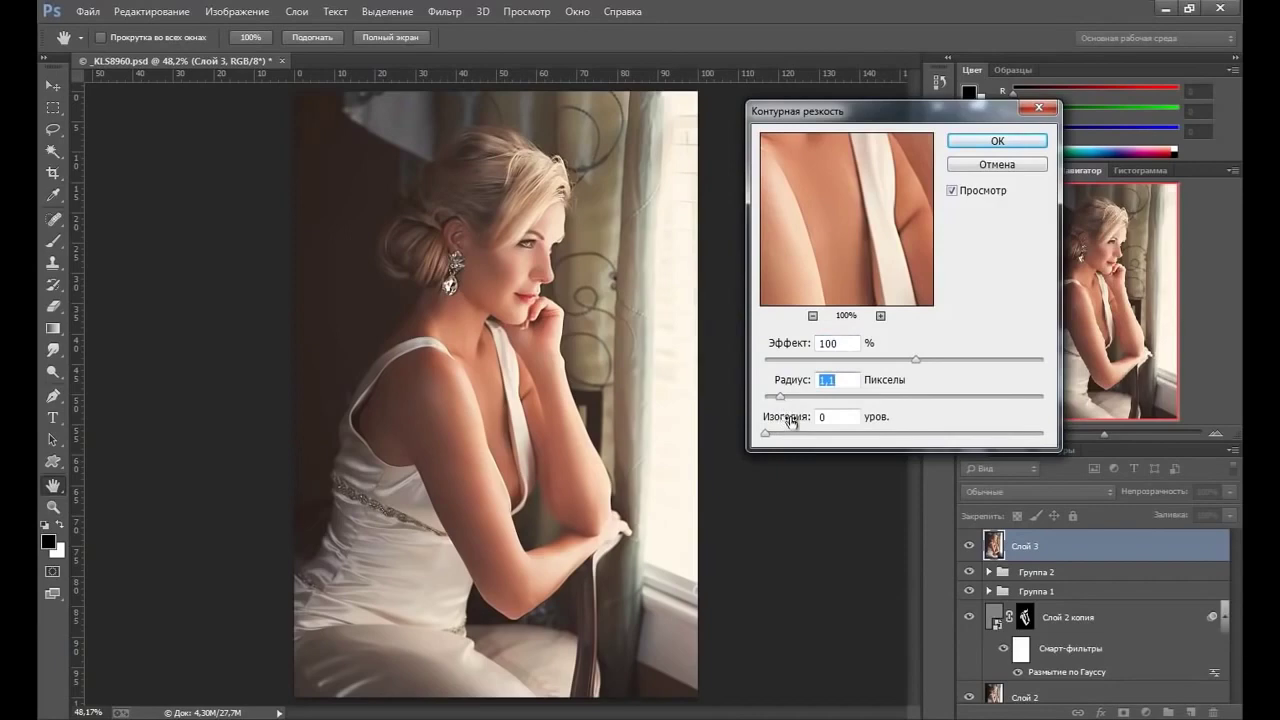
click(783, 397)
click(1014, 141)
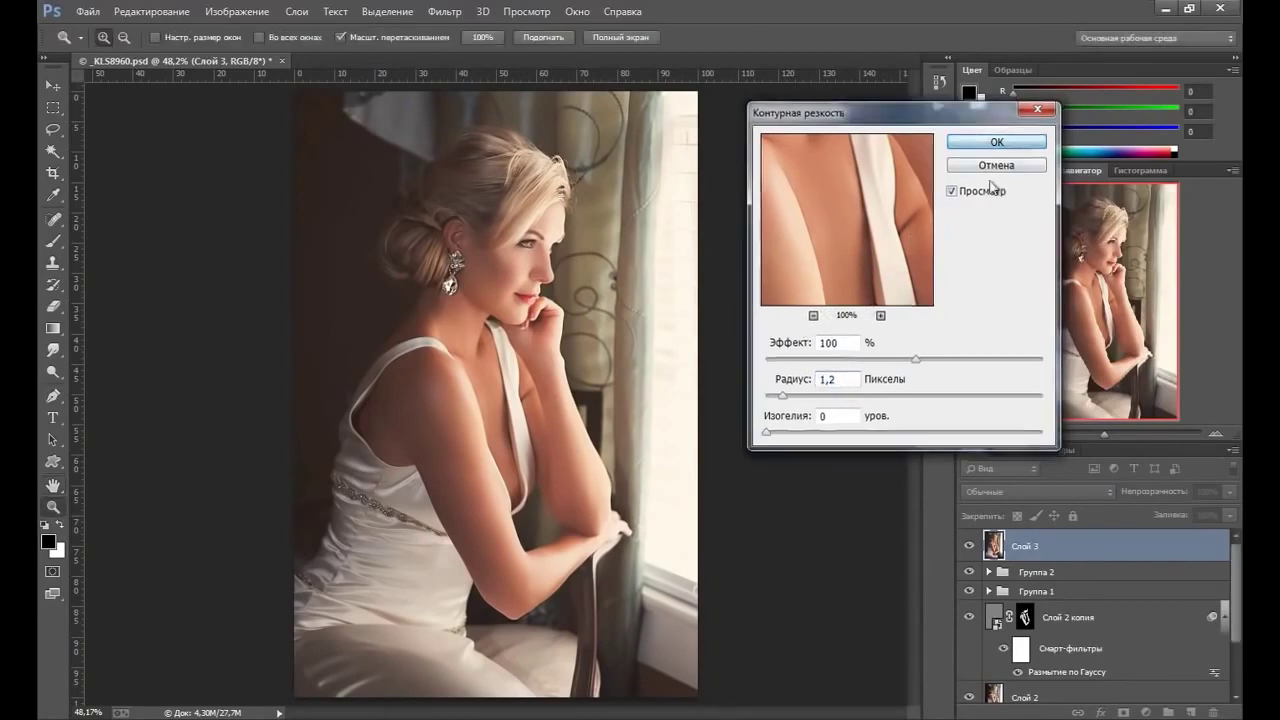
key(z)
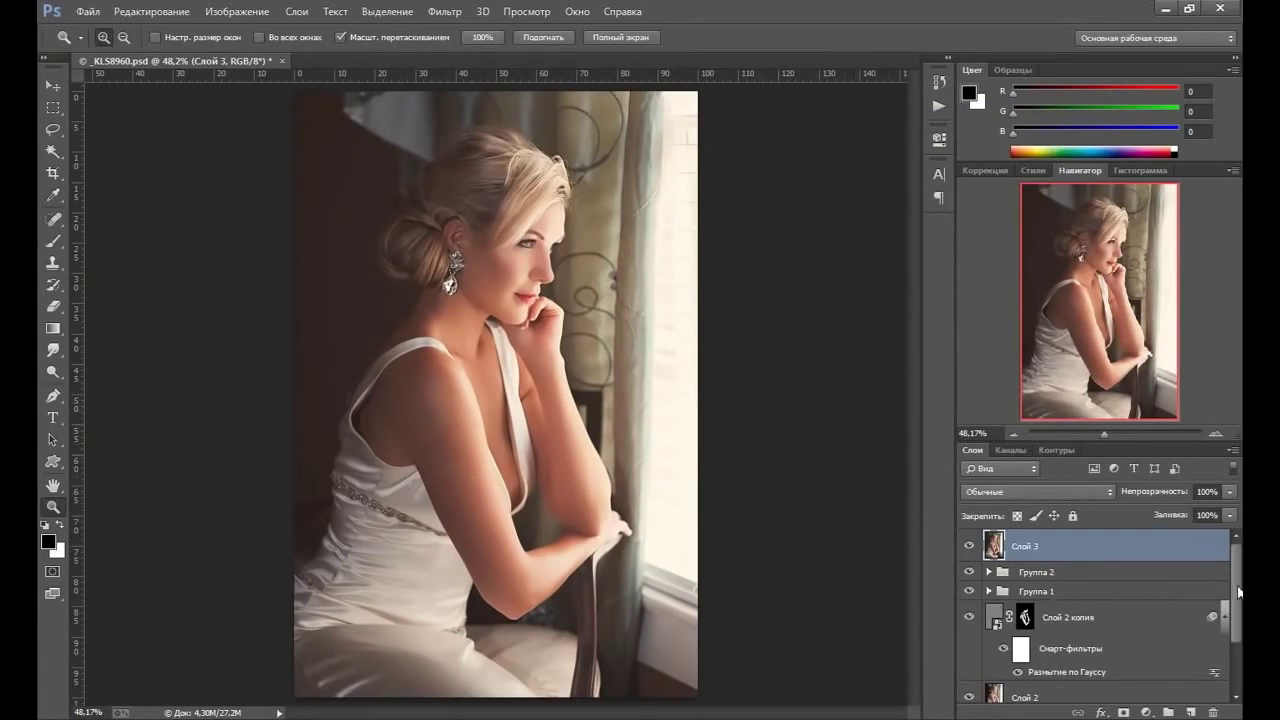
- Hide Группа 2, Группа 1 and Слой 2 копия, then toggle Слой 3 to compare with the original
mouse_move(1238, 588)
mouse_down()
mouse_move(1238, 638)
mouse_move(1238, 588)
mouse_up()
click(968, 572)
click(968, 546)
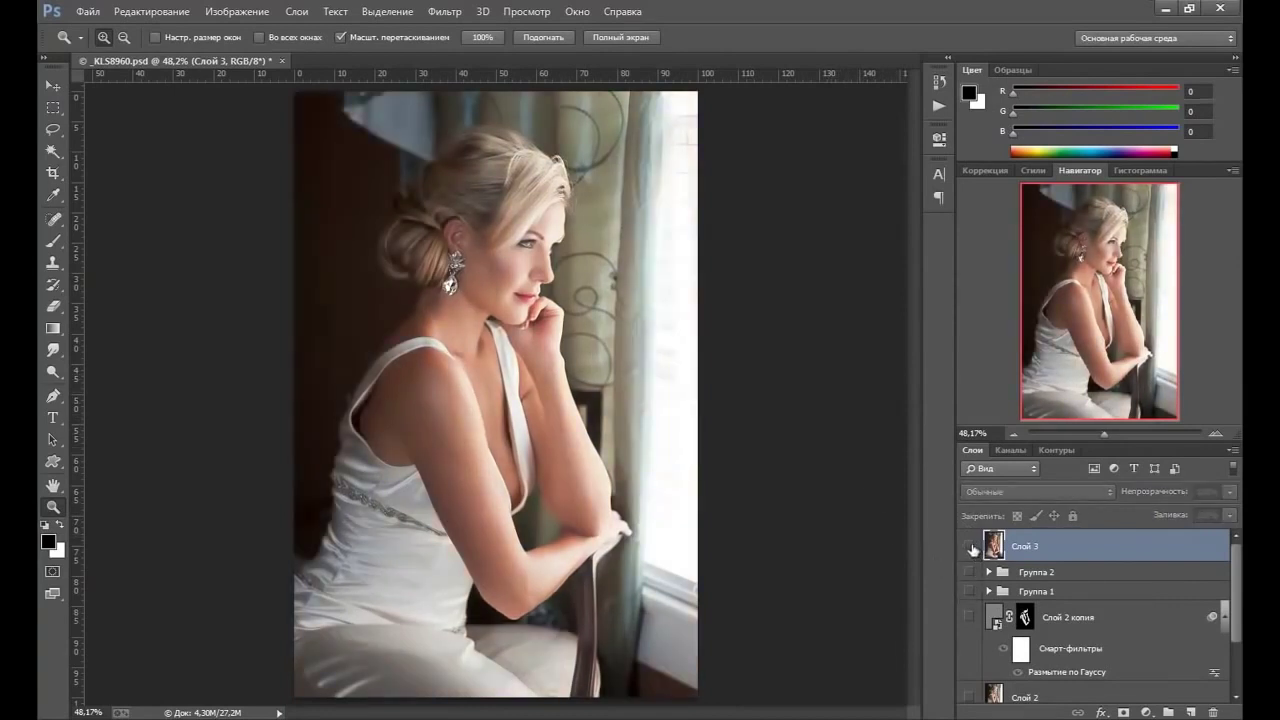
click(968, 546)
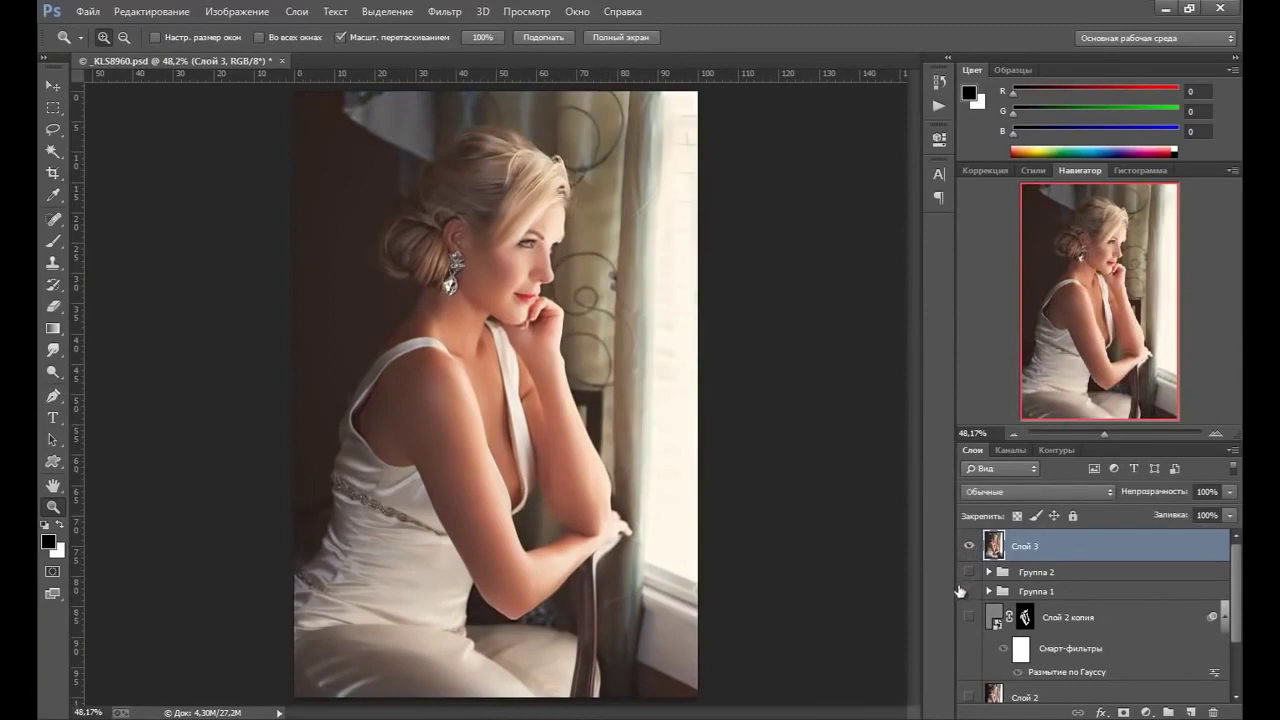